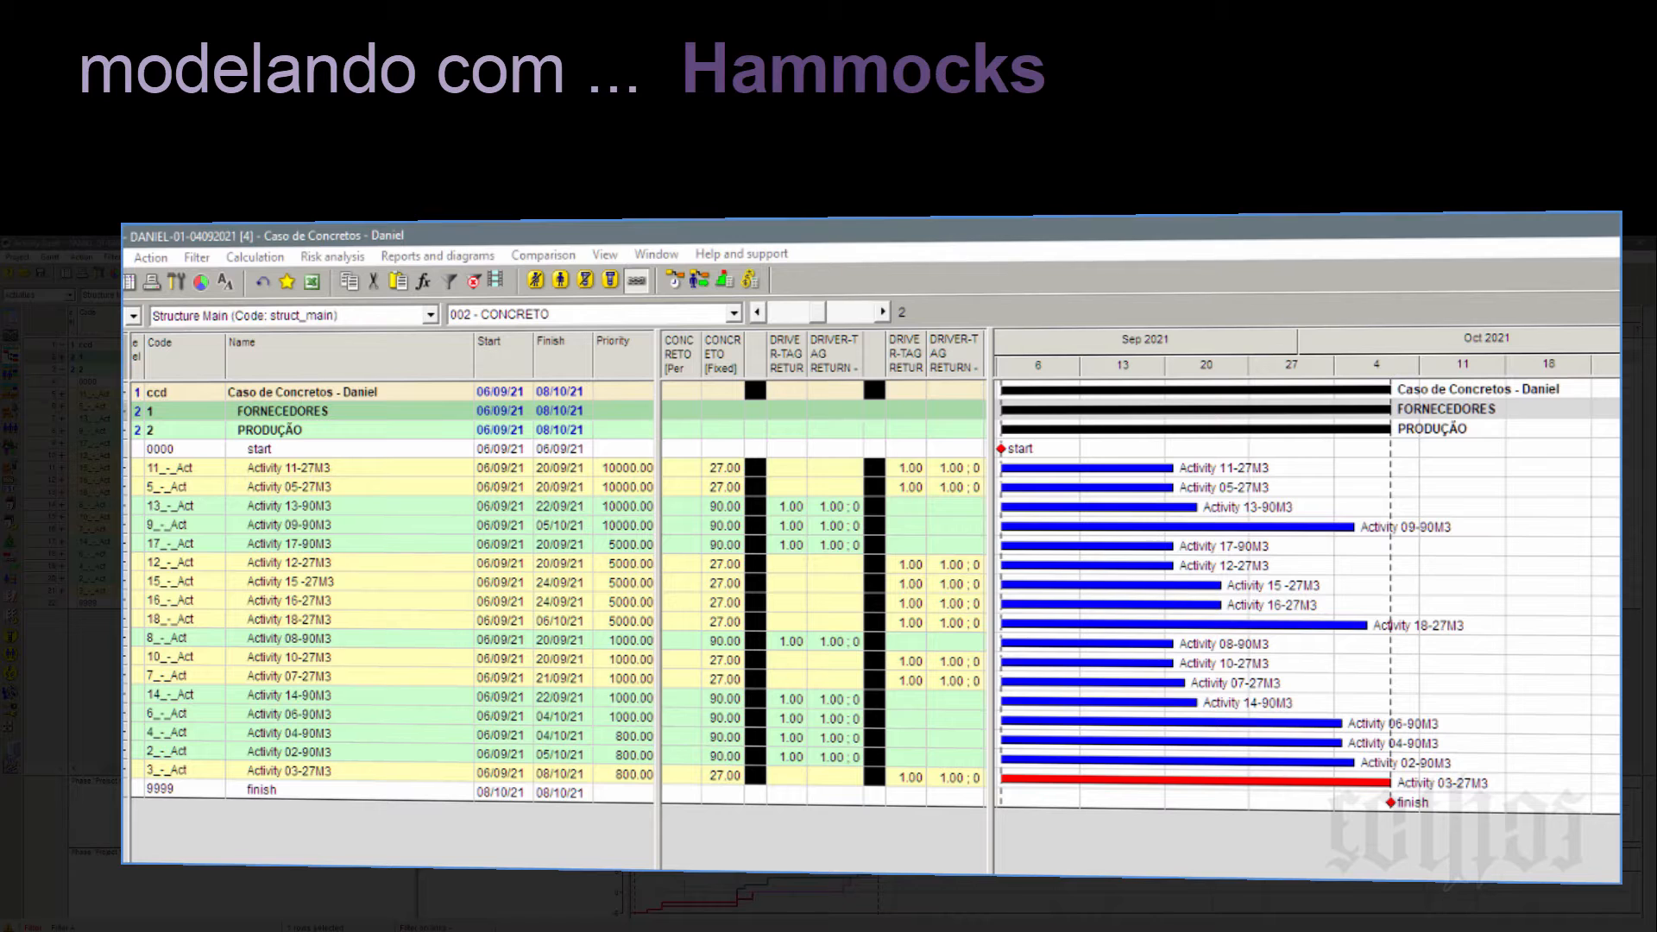
Step: Highlight the production activities from Activity 11-27M3 to Activity 03-27M3 and inspect the CONCRETO [Fixed] quantity of Activity 11-27M3
left_click(129, 467)
left_click(129, 771, "shift")
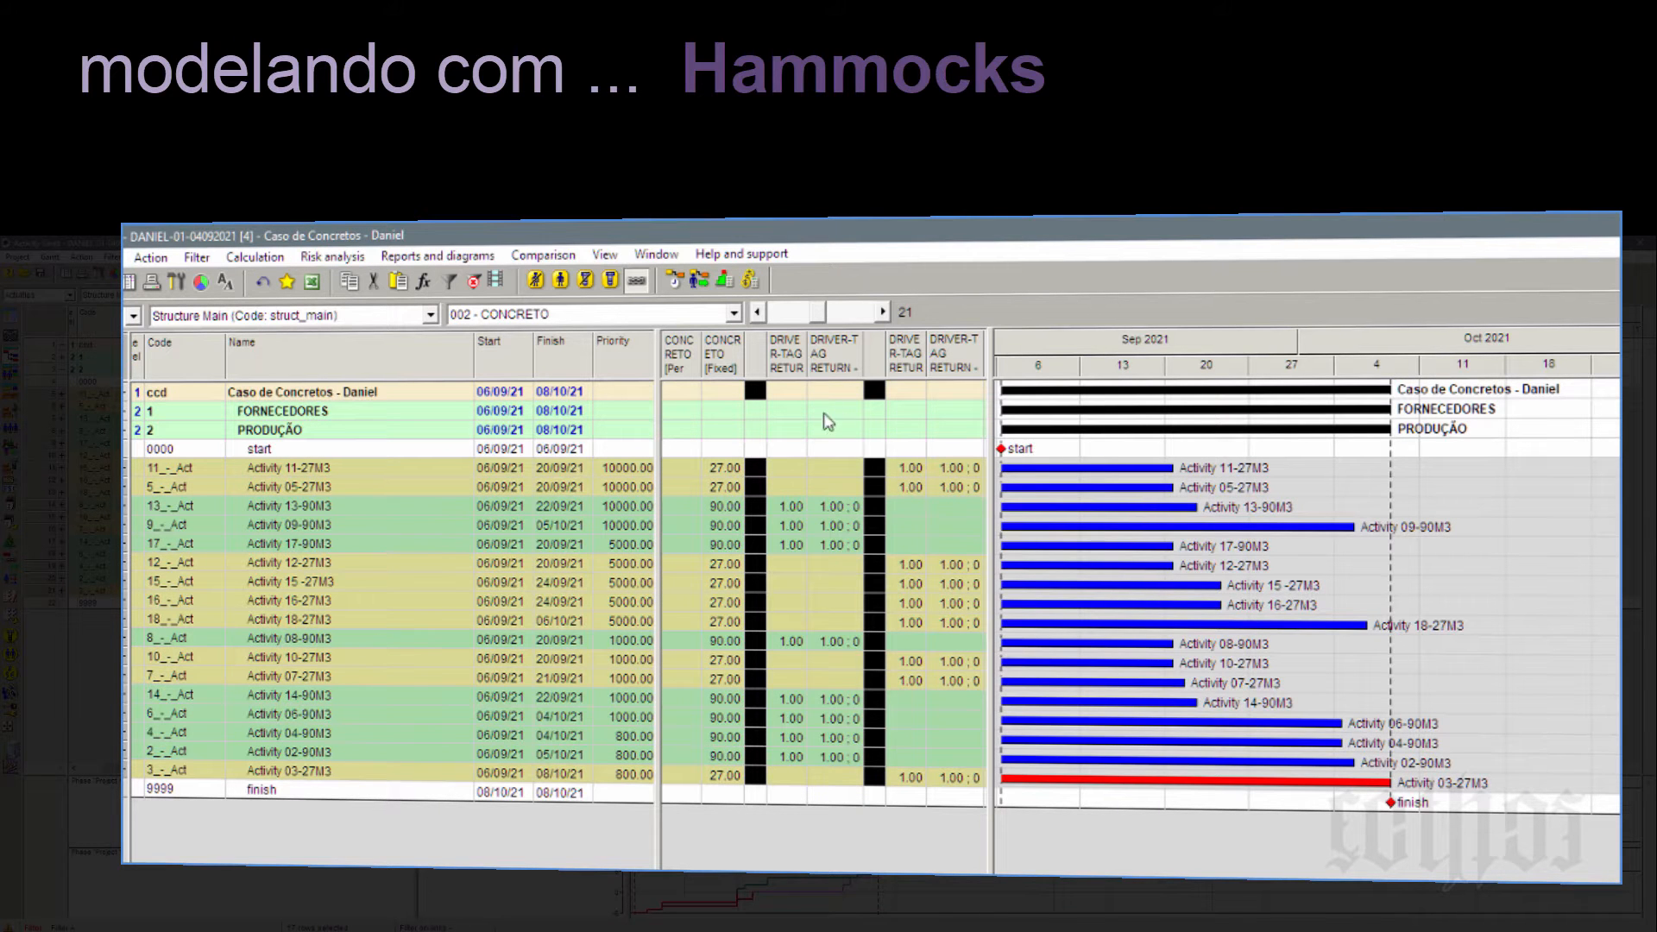
left_click(787, 457)
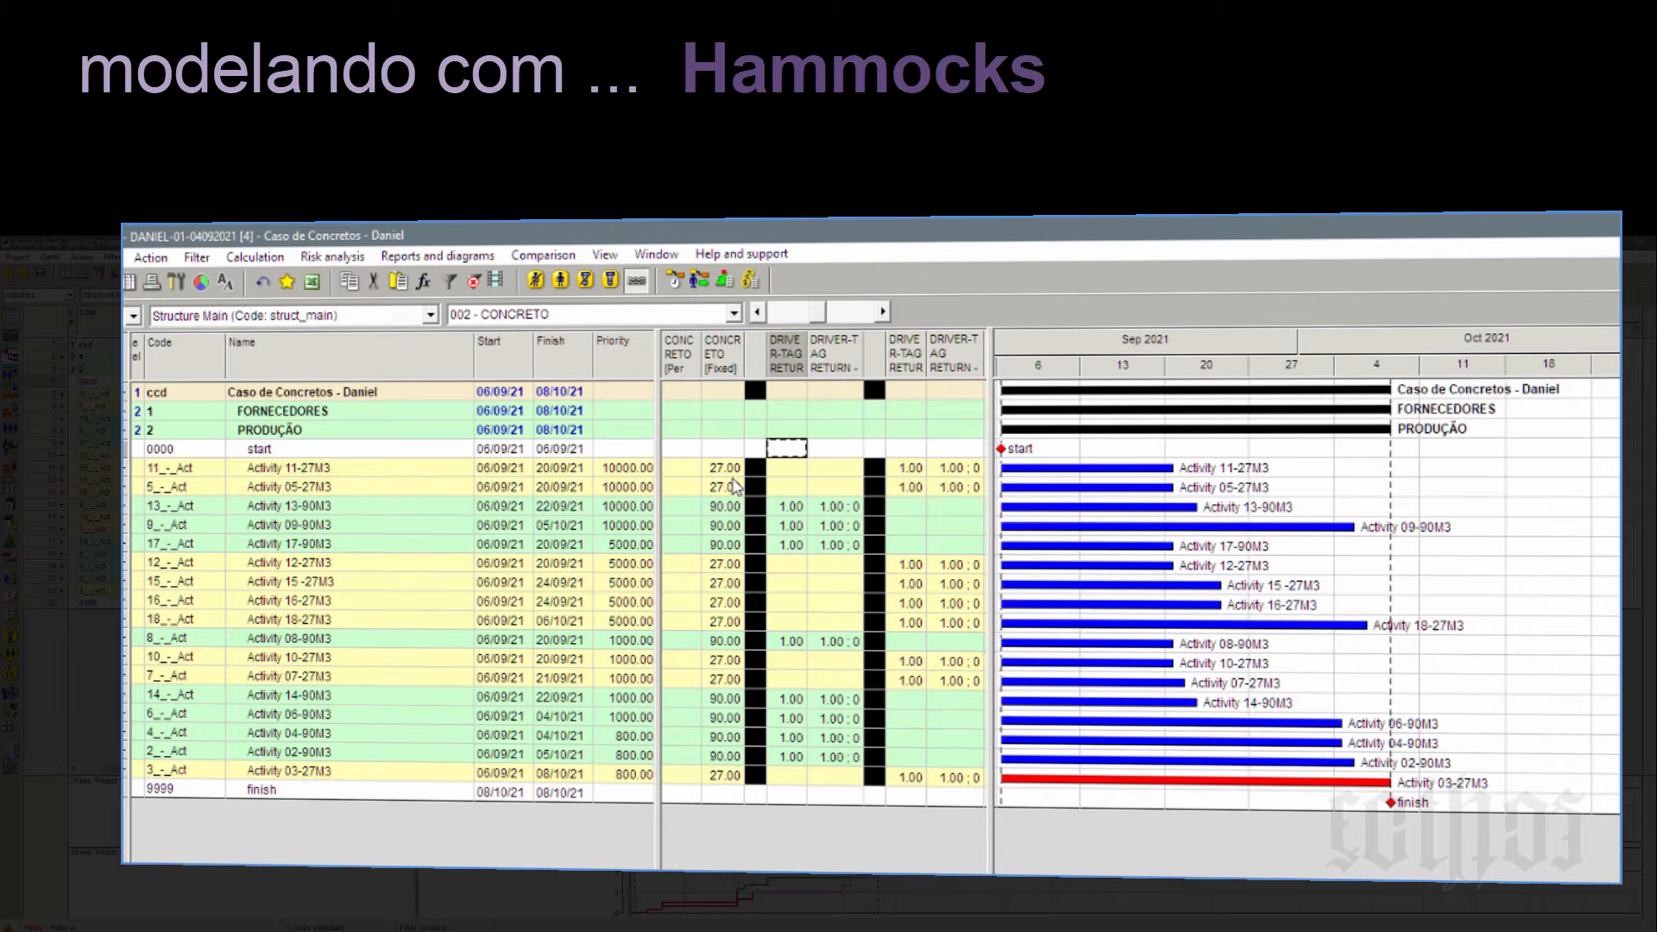
left_click(729, 473)
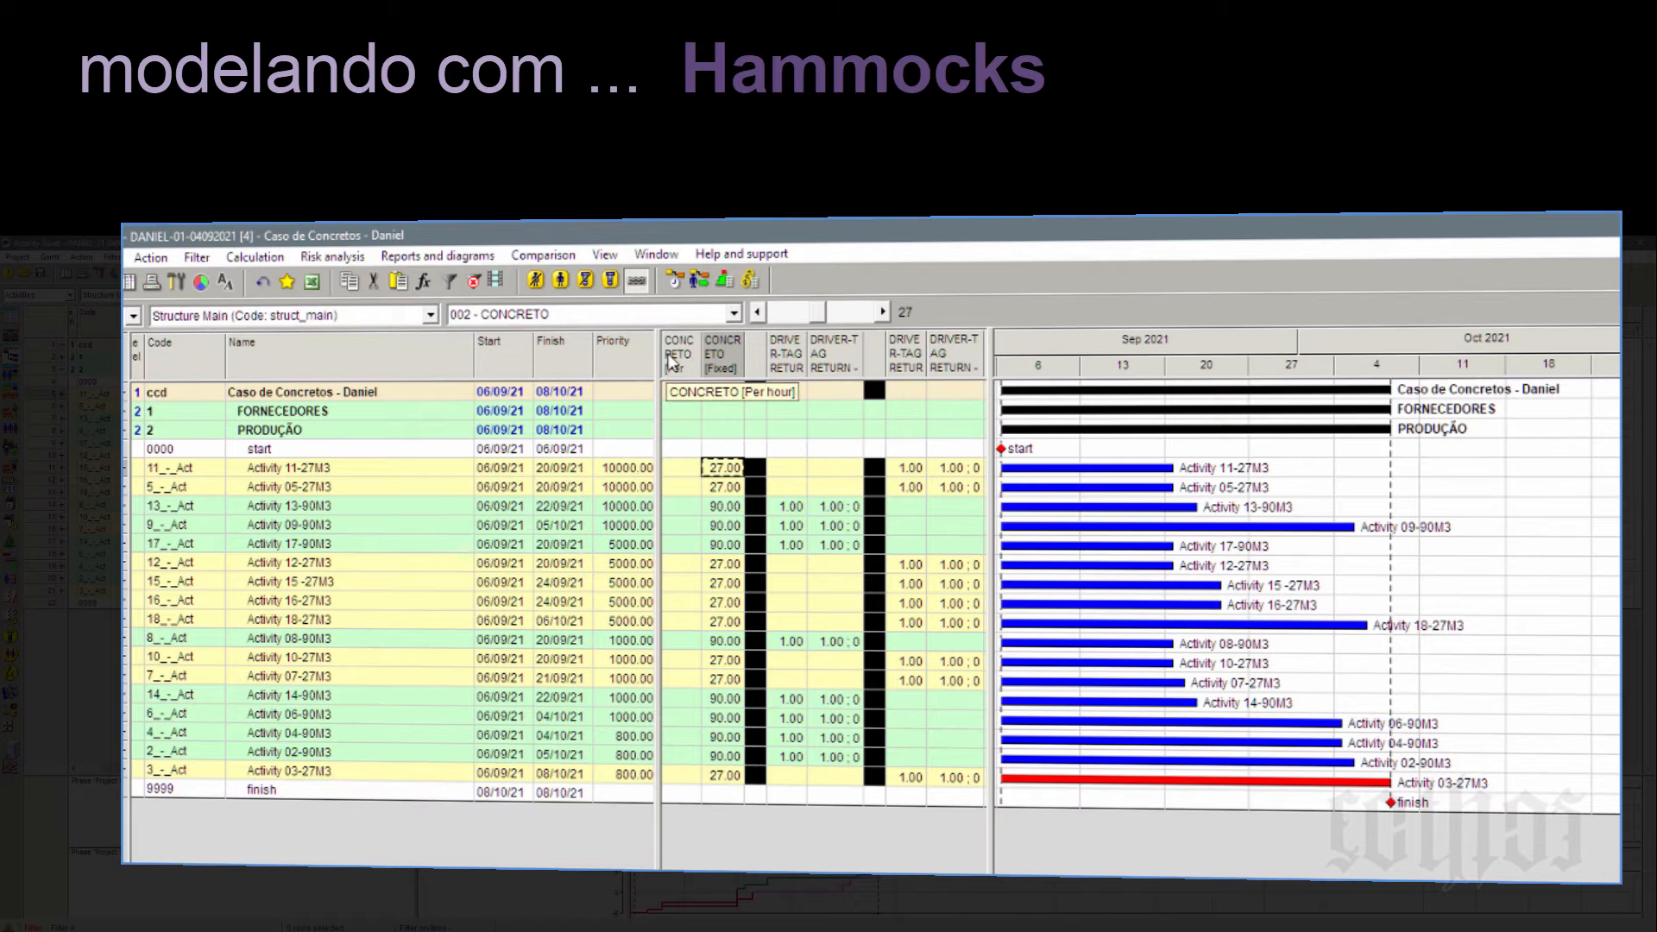
Step: Widen the CONCRETO [Per hour] and [Fixed] columns and add CONCRETO [Profile] and CONCRETO [Remaining] columns from the Materials fields
left_click_drag(699, 348, 792, 355)
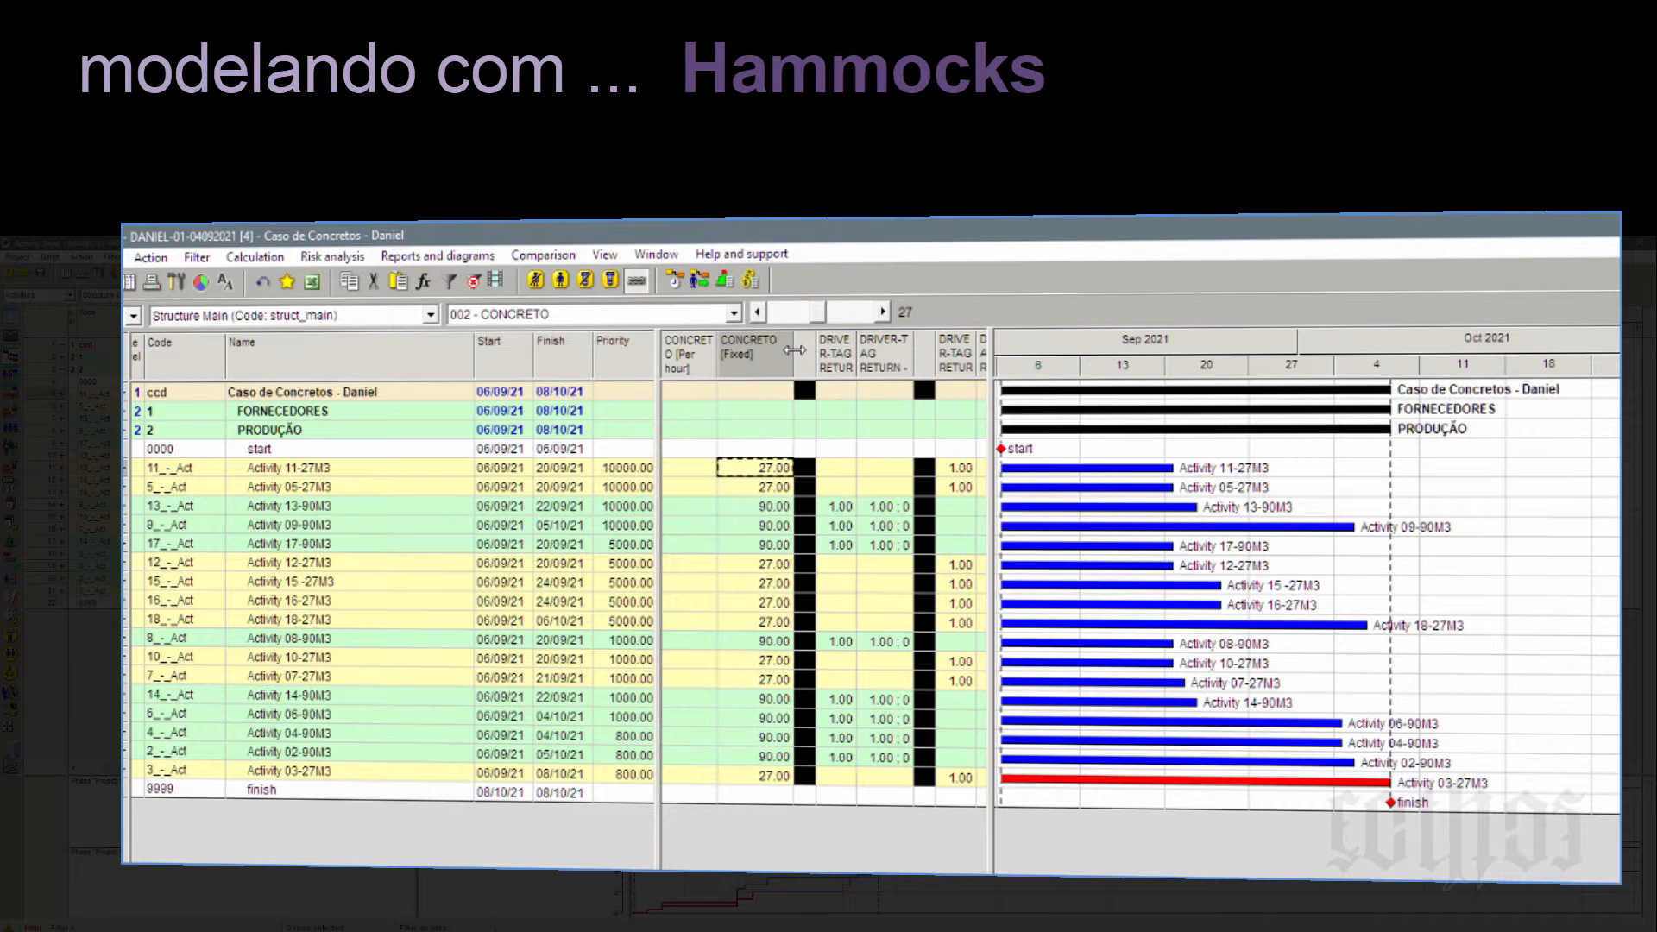
right_click(805, 353)
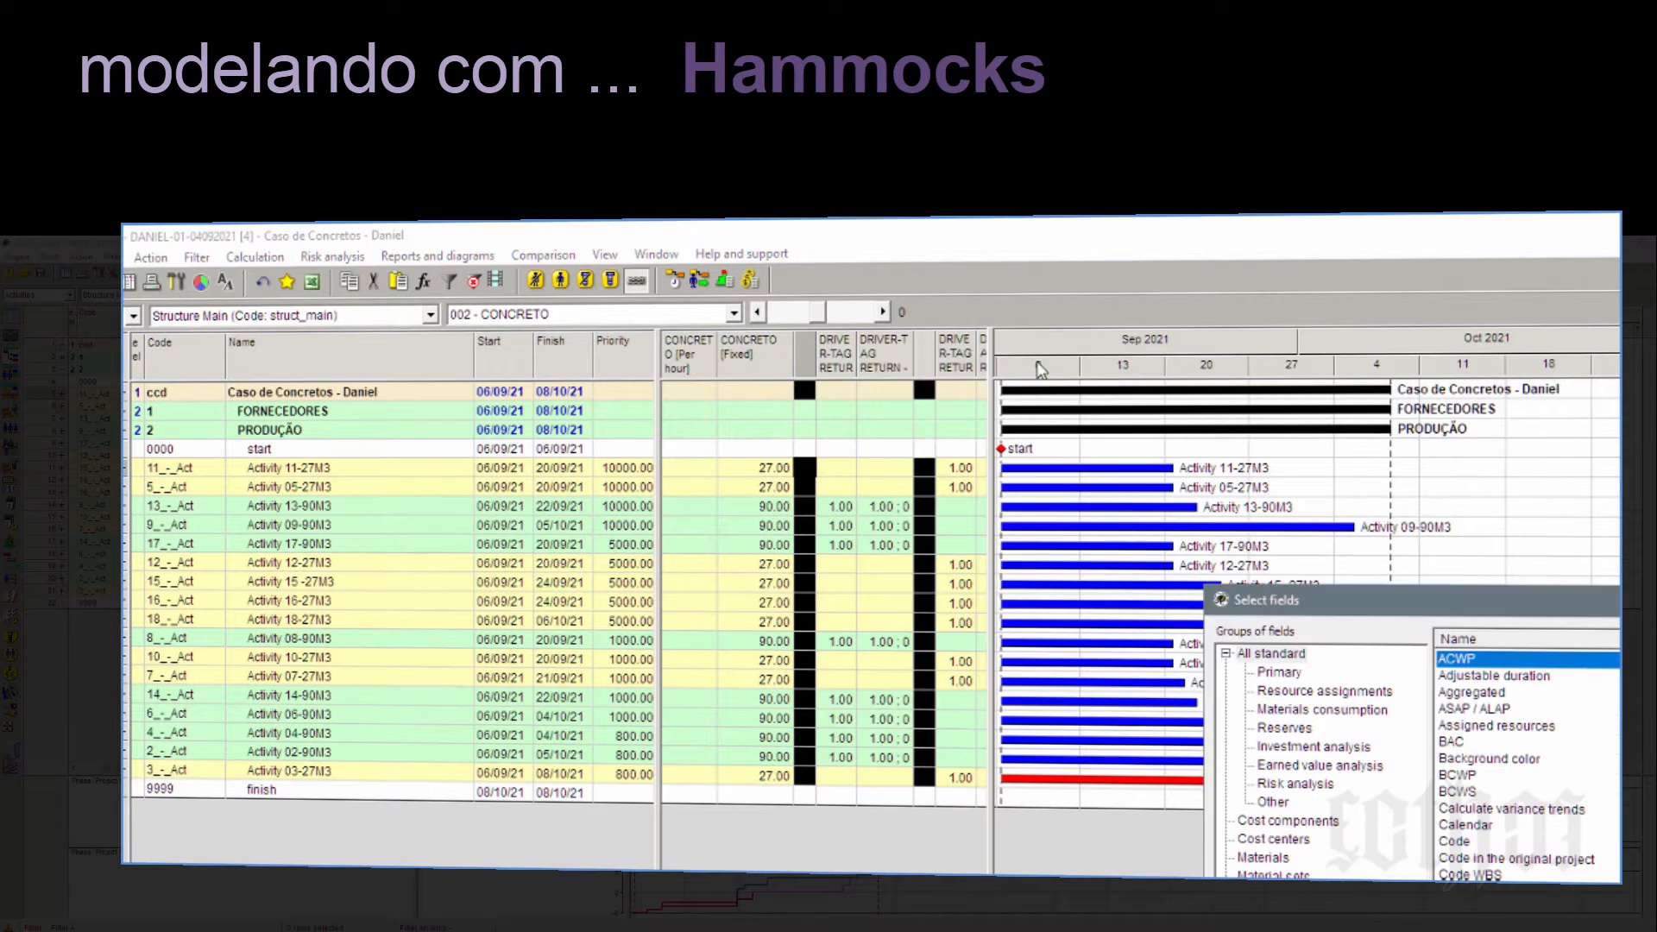
left_click(842, 361)
left_click(1262, 857)
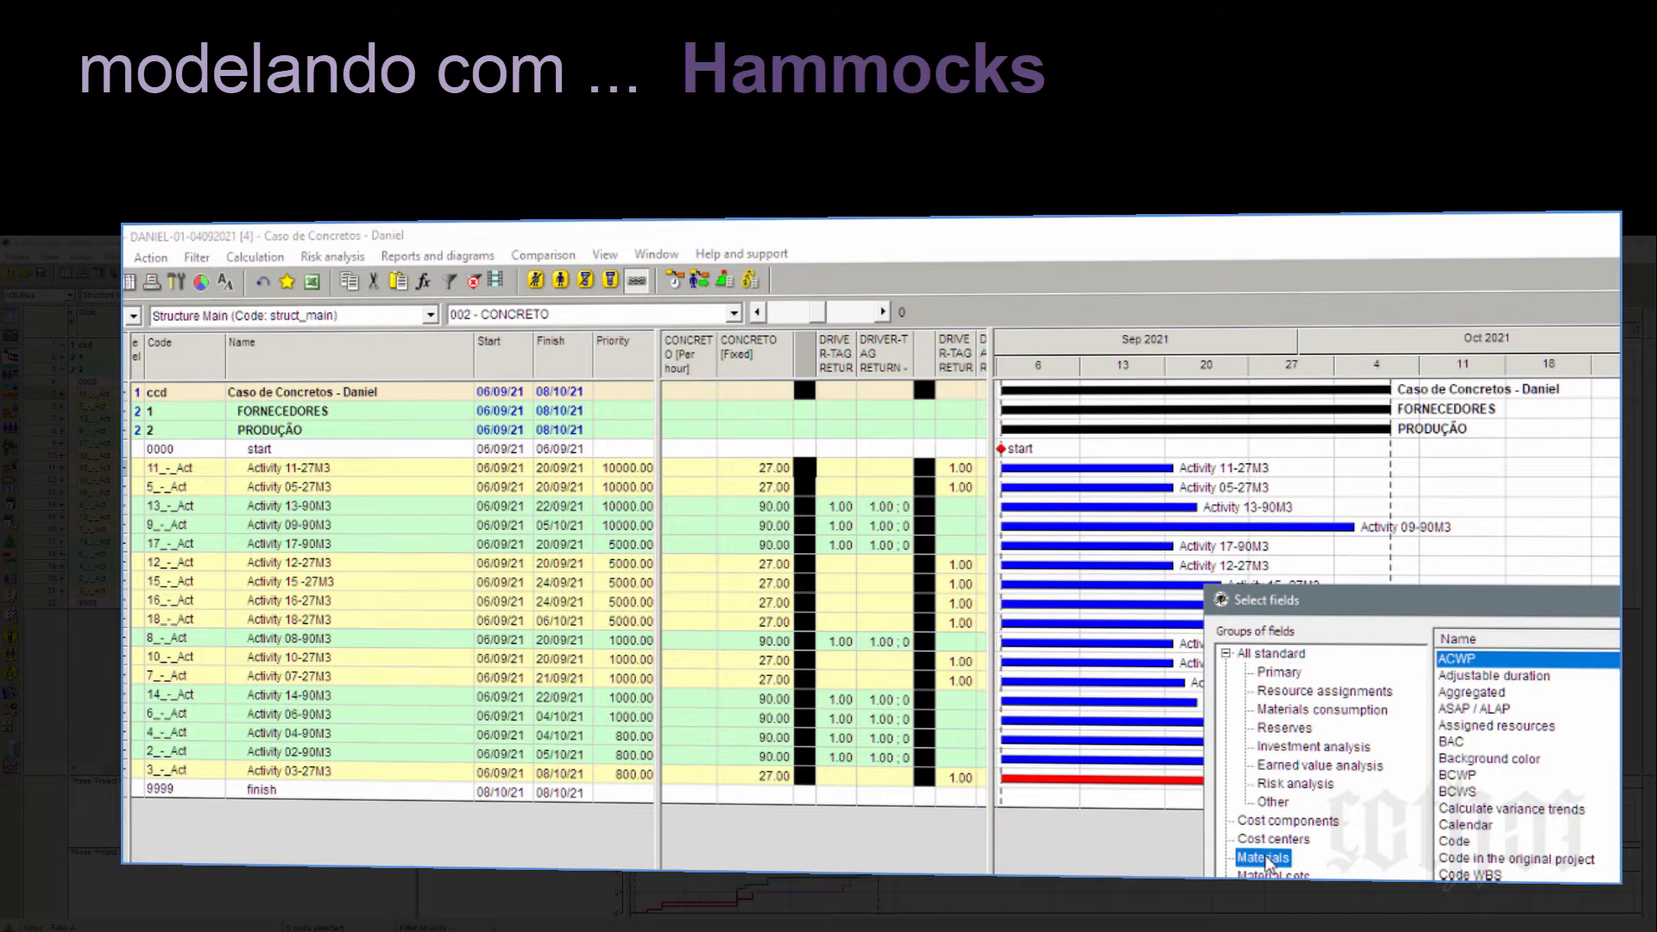
left_click(1504, 662)
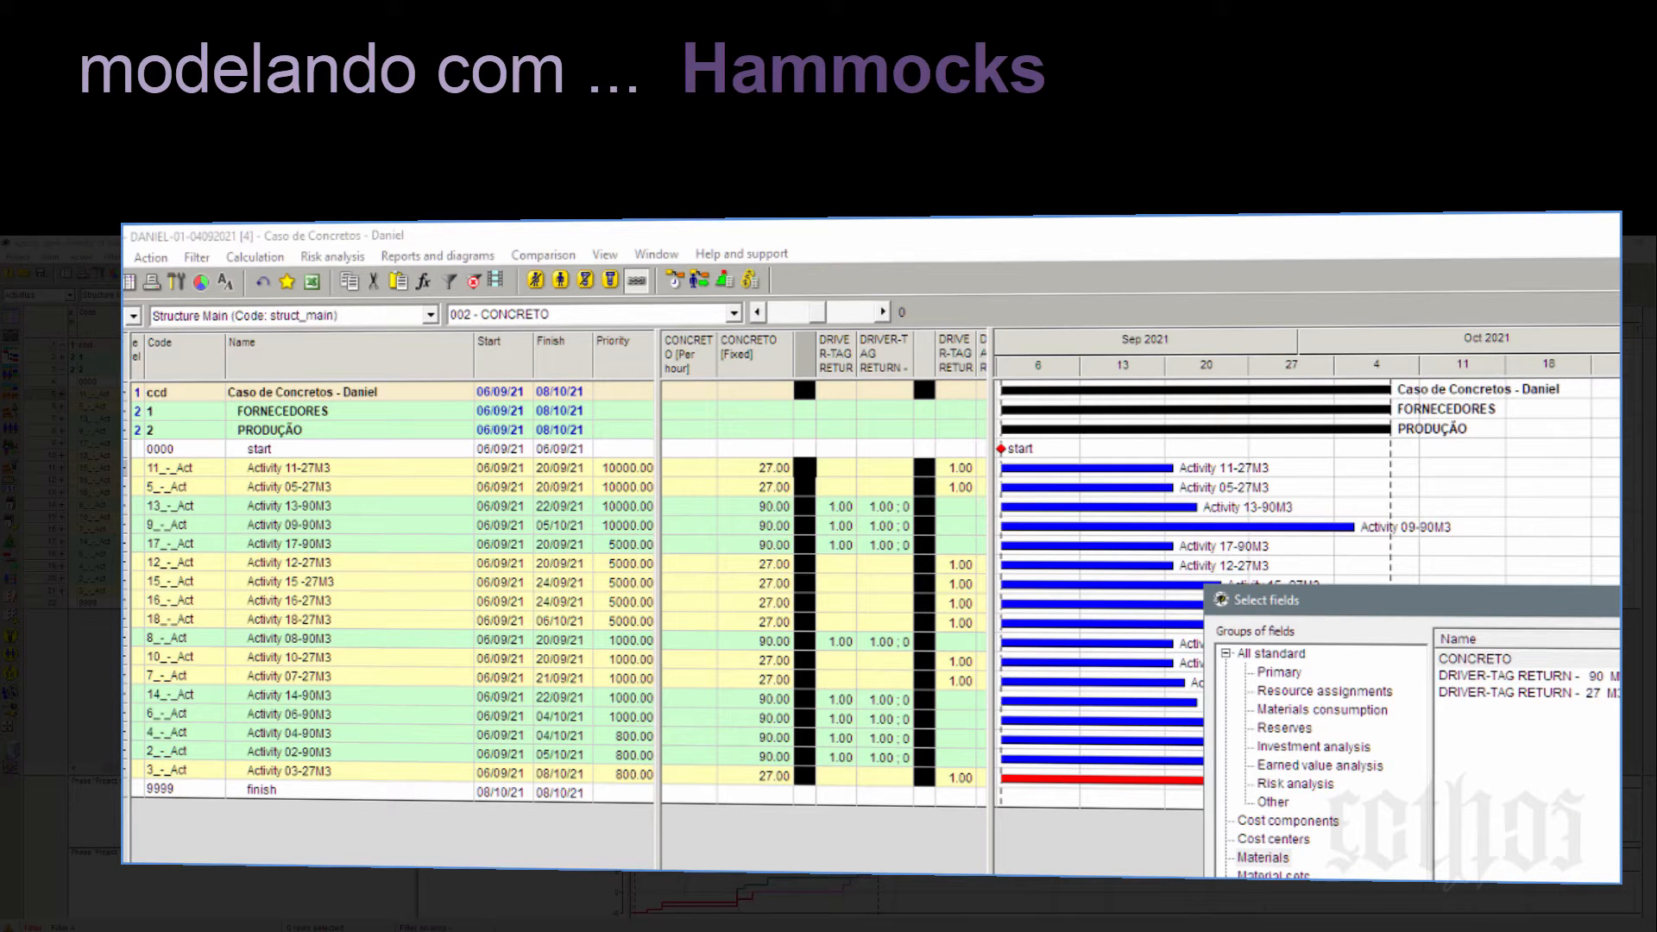
key("Return")
left_click(765, 473)
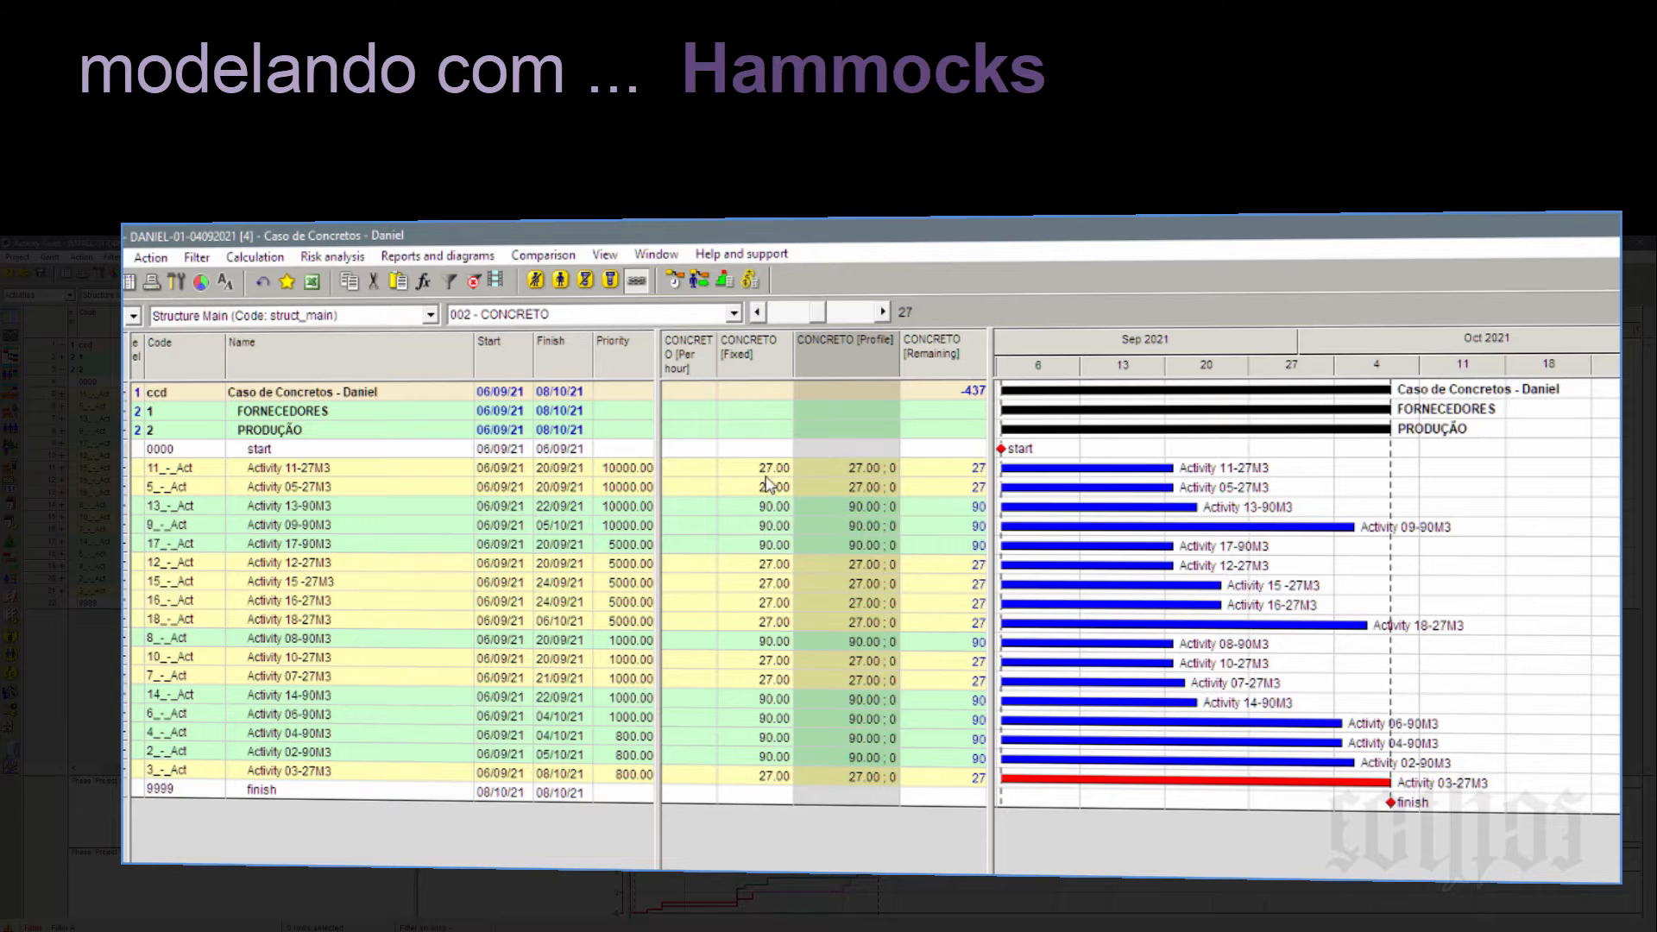
left_click(859, 474)
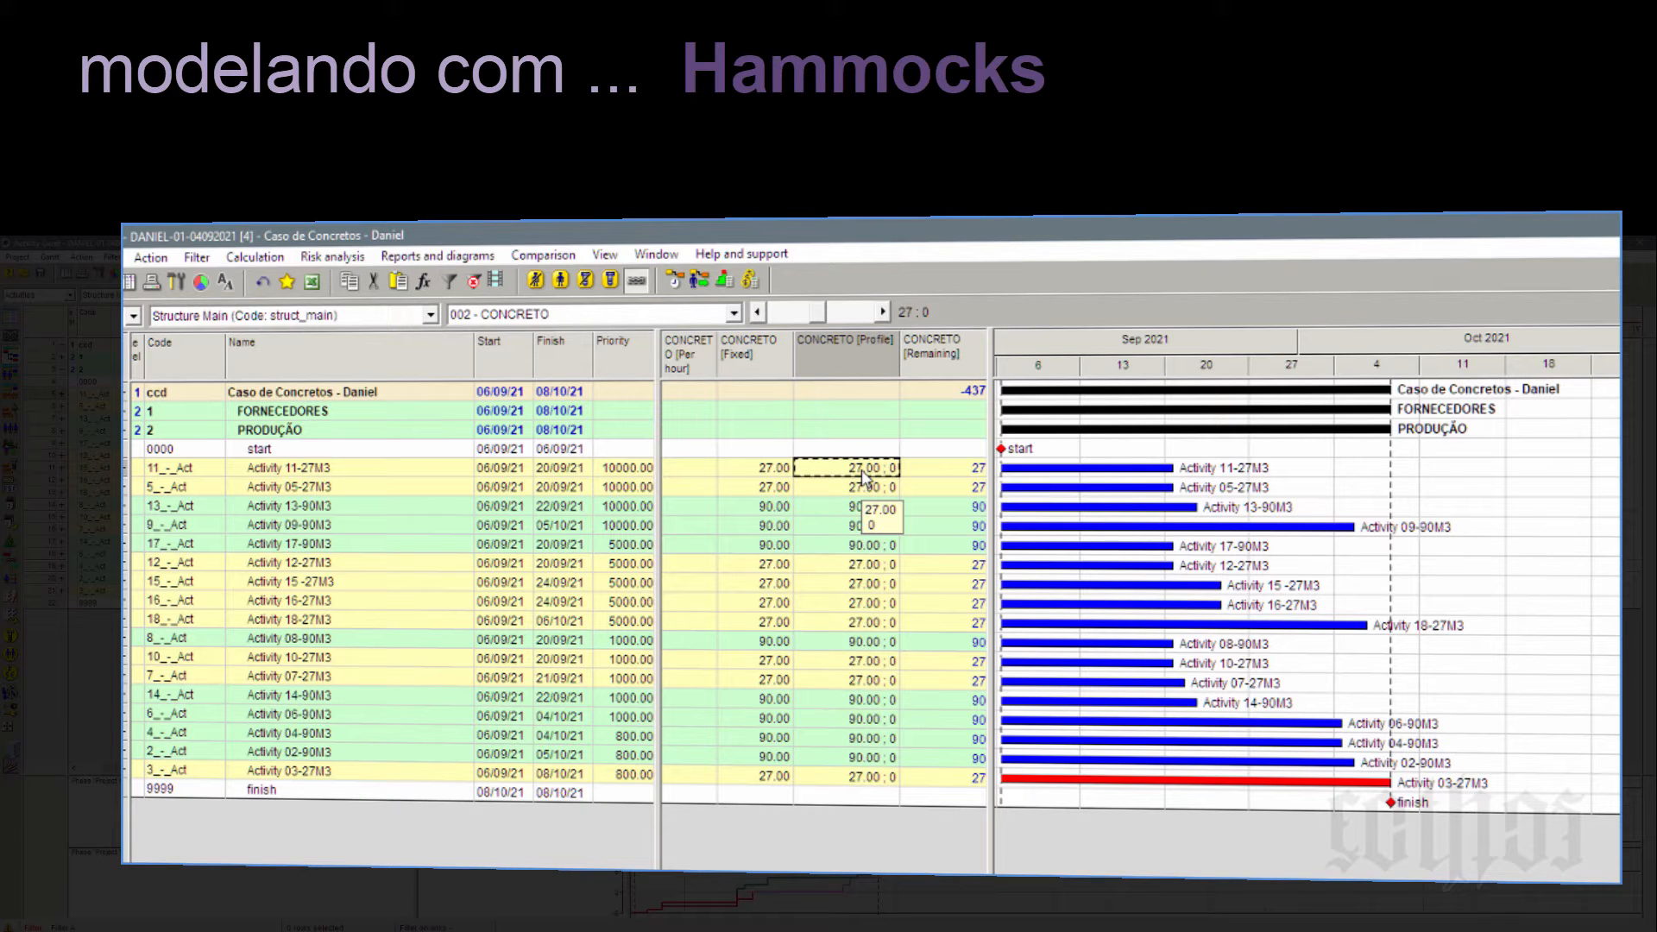
Step: Enlarge the table area to show all DRIVER-TAG RETURN columns and expand the FORNECEDORES phase
left_click(402, 415)
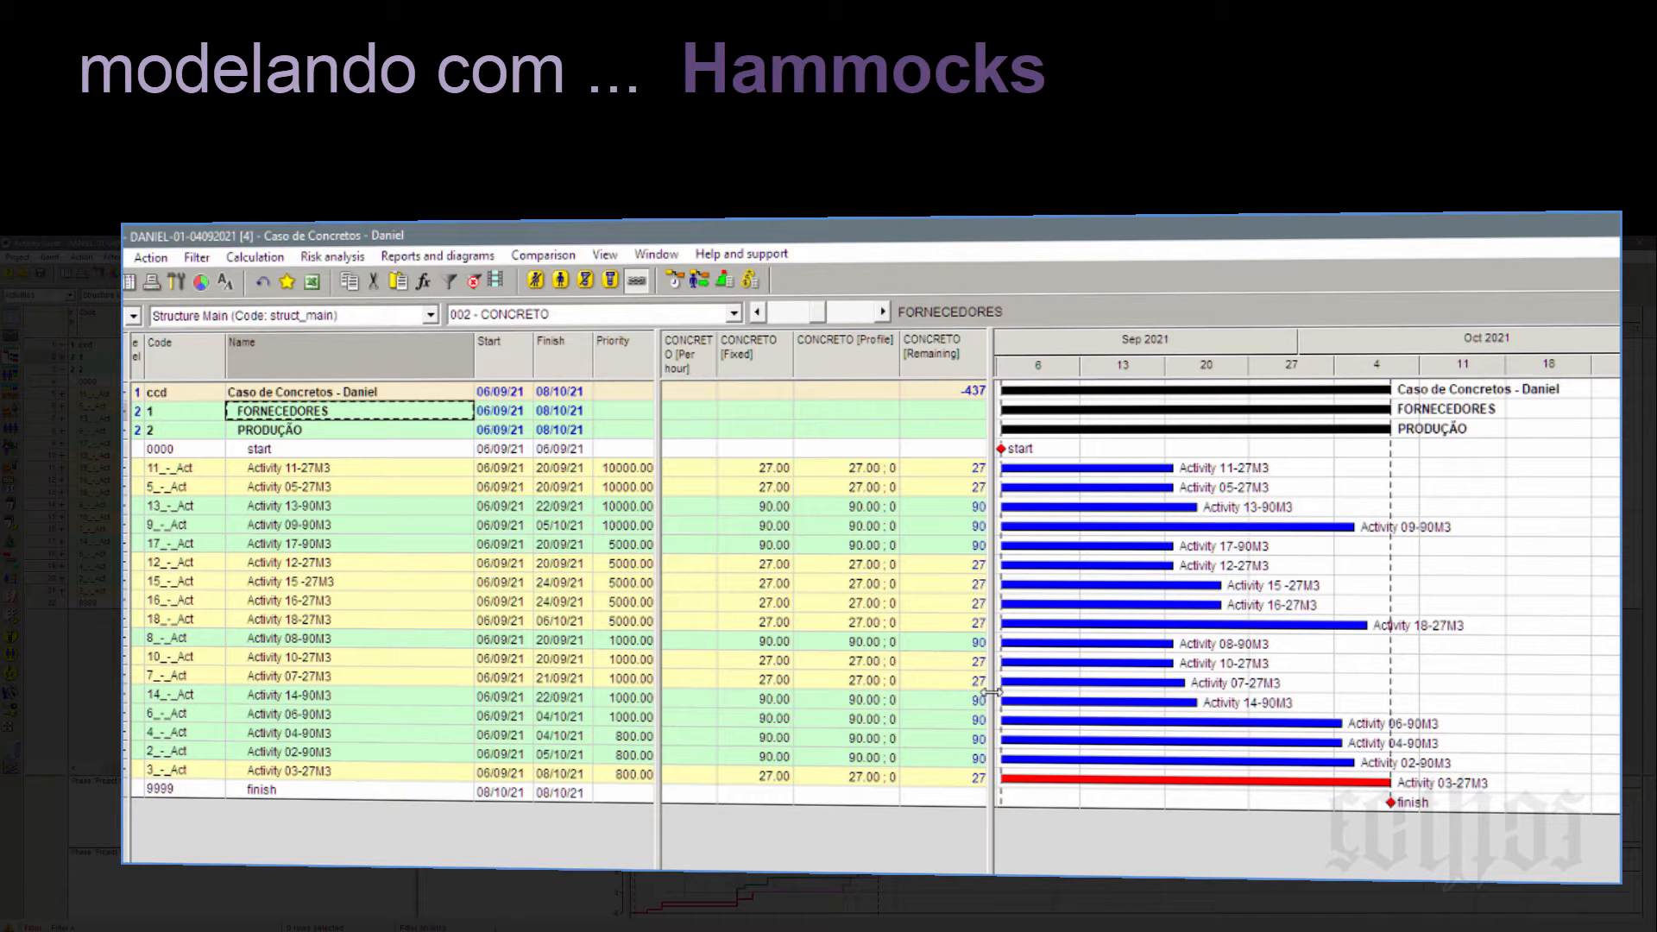
left_click_drag(990, 692, 1256, 714)
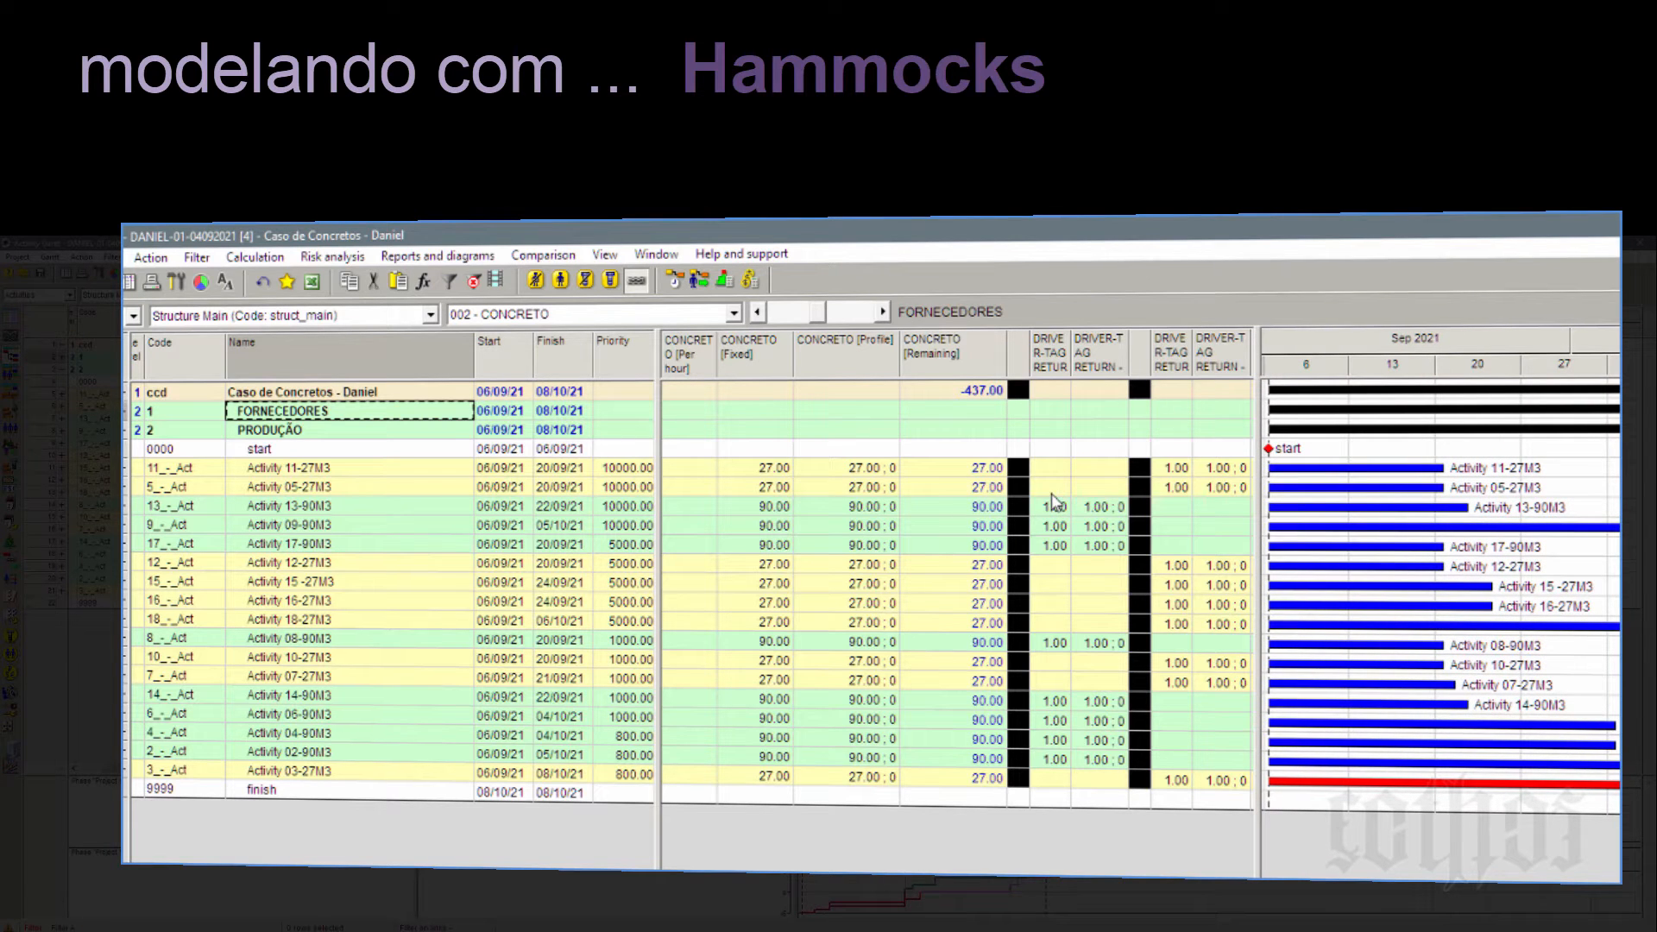
mouse_move(1219, 549)
mouse_move(1371, 504)
left_click(37, 358)
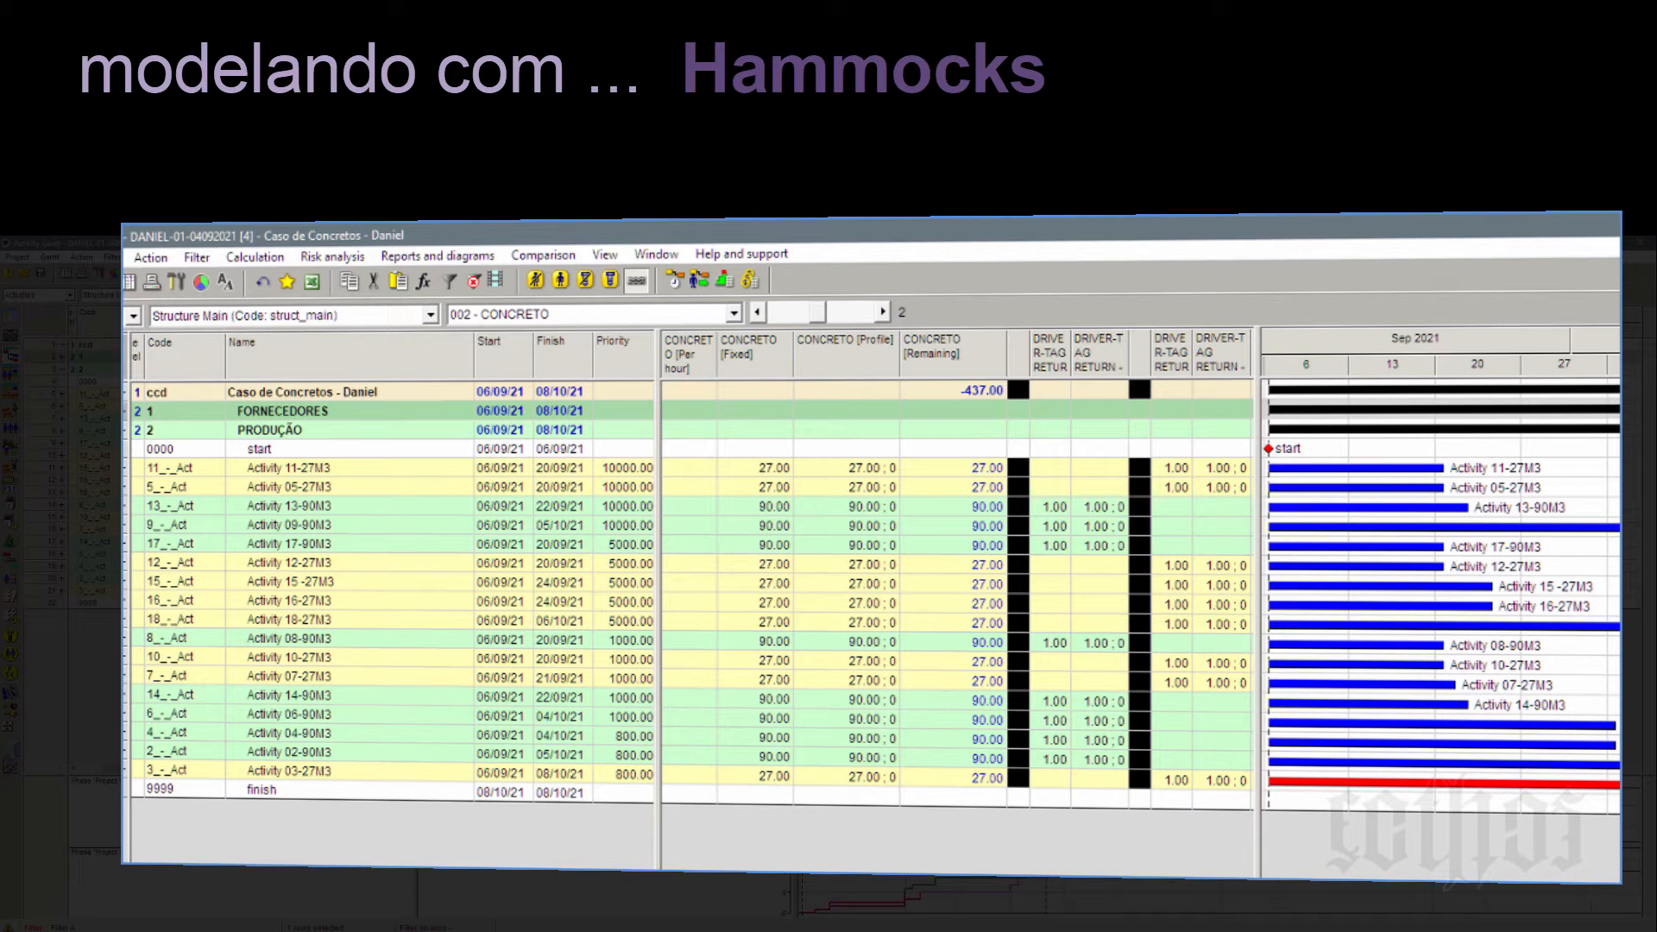
left_click(128, 413)
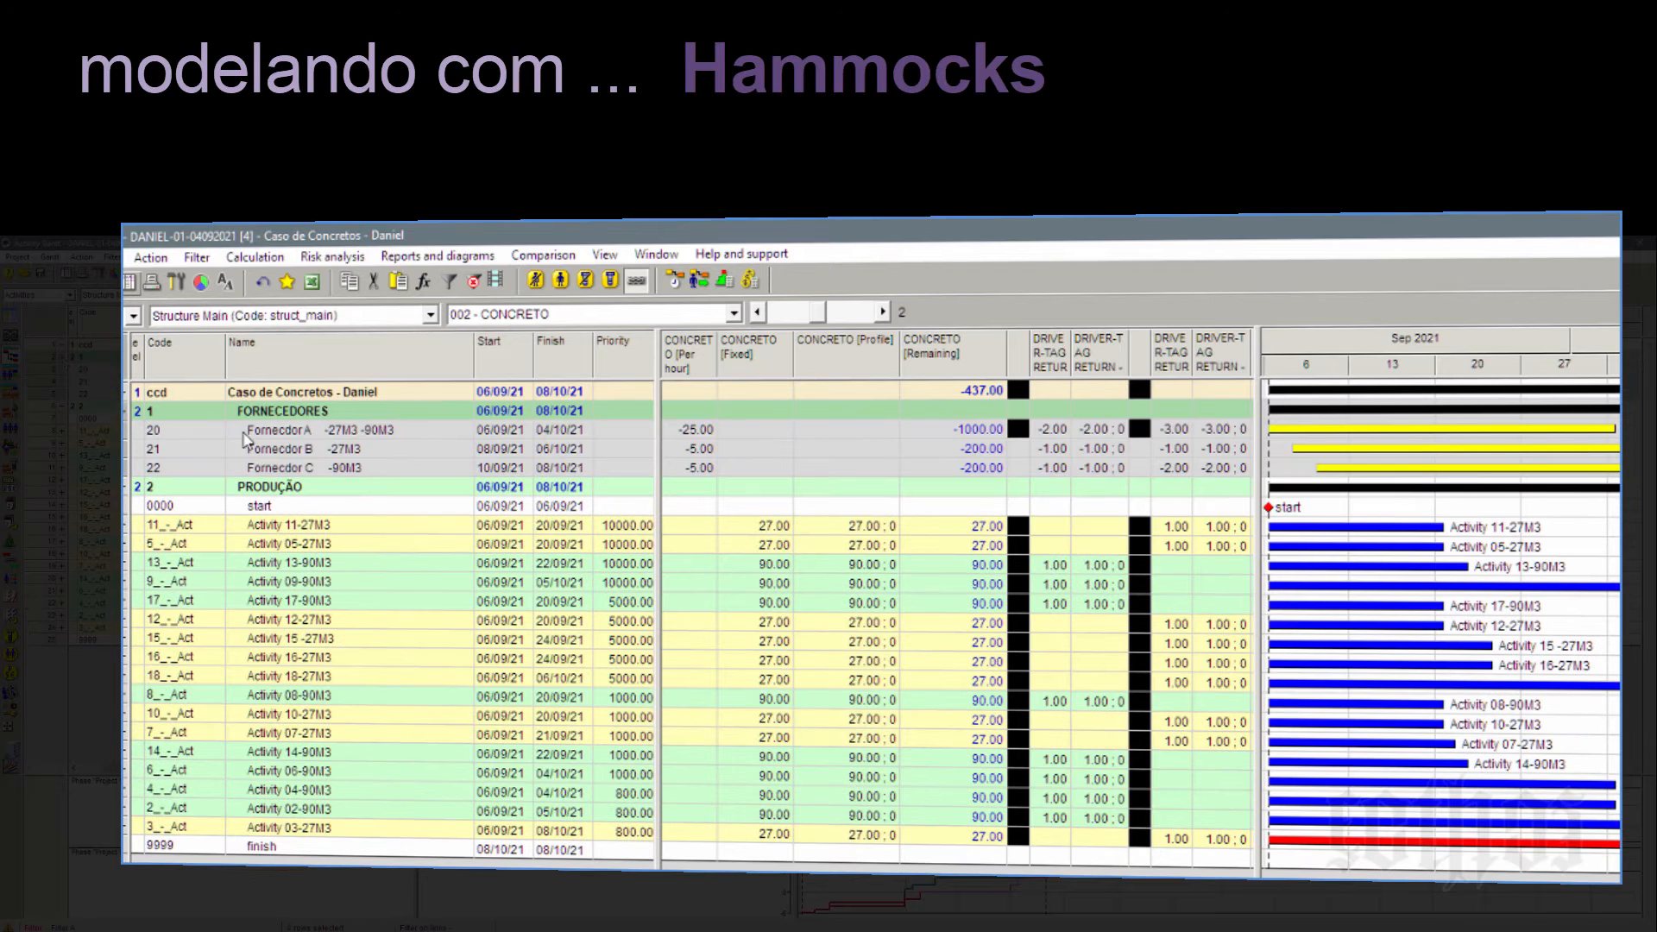
Step: Review the three suppliers under FORNECEDORES and their CONCRETO [Per hour] values
left_click(308, 431)
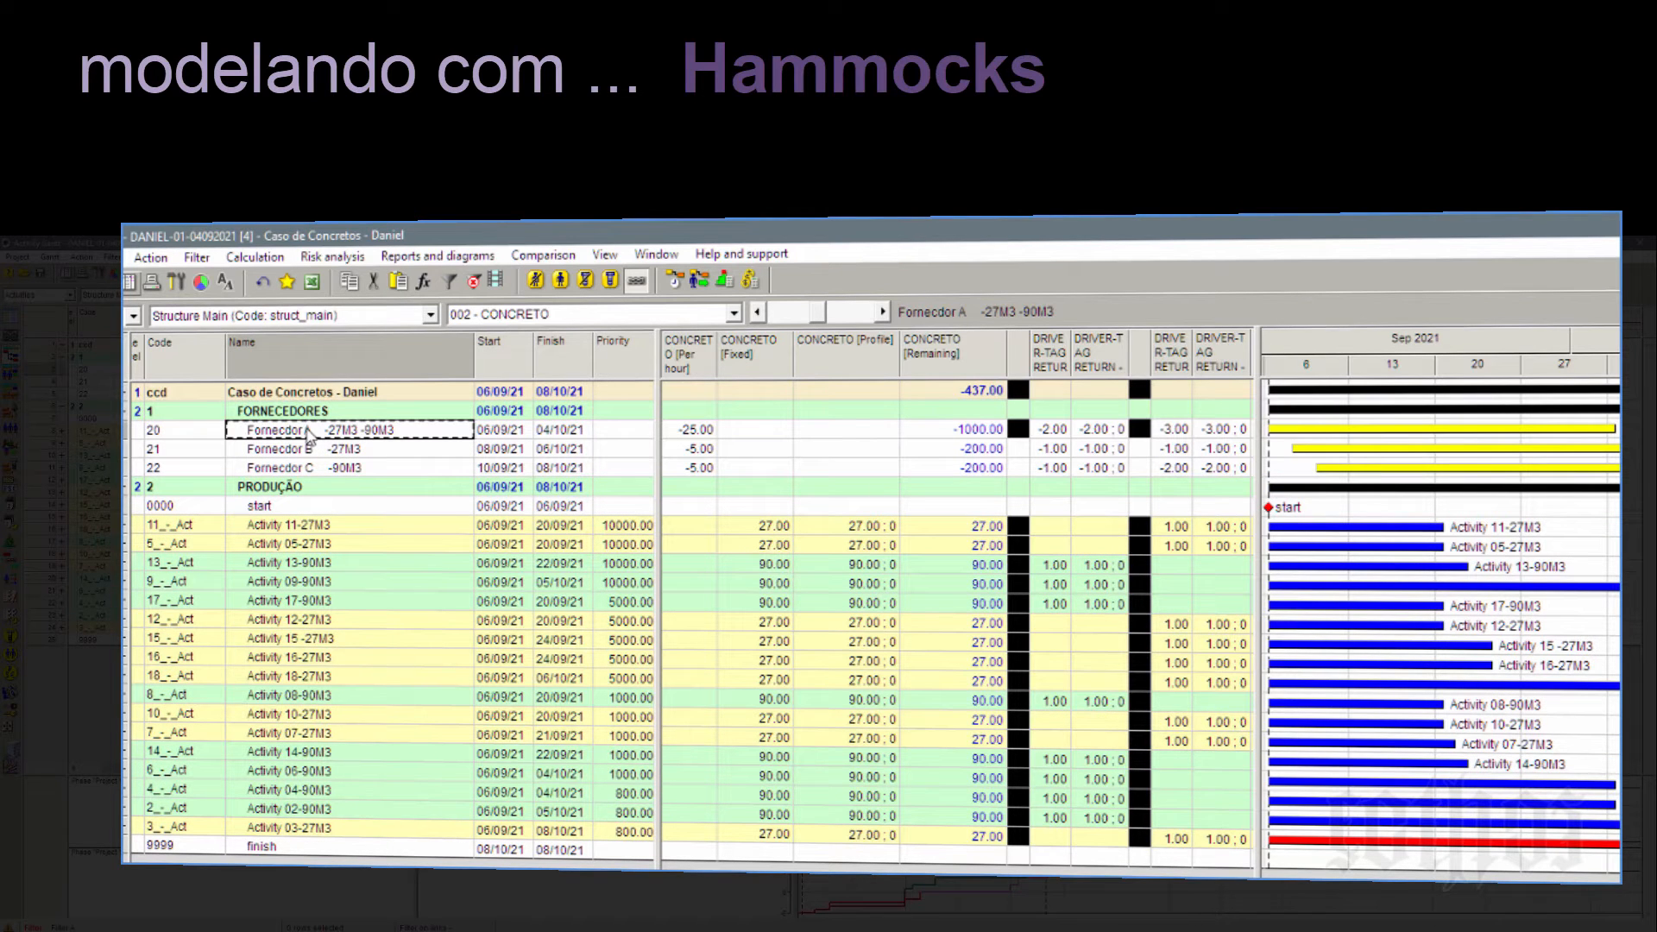
left_click(320, 451)
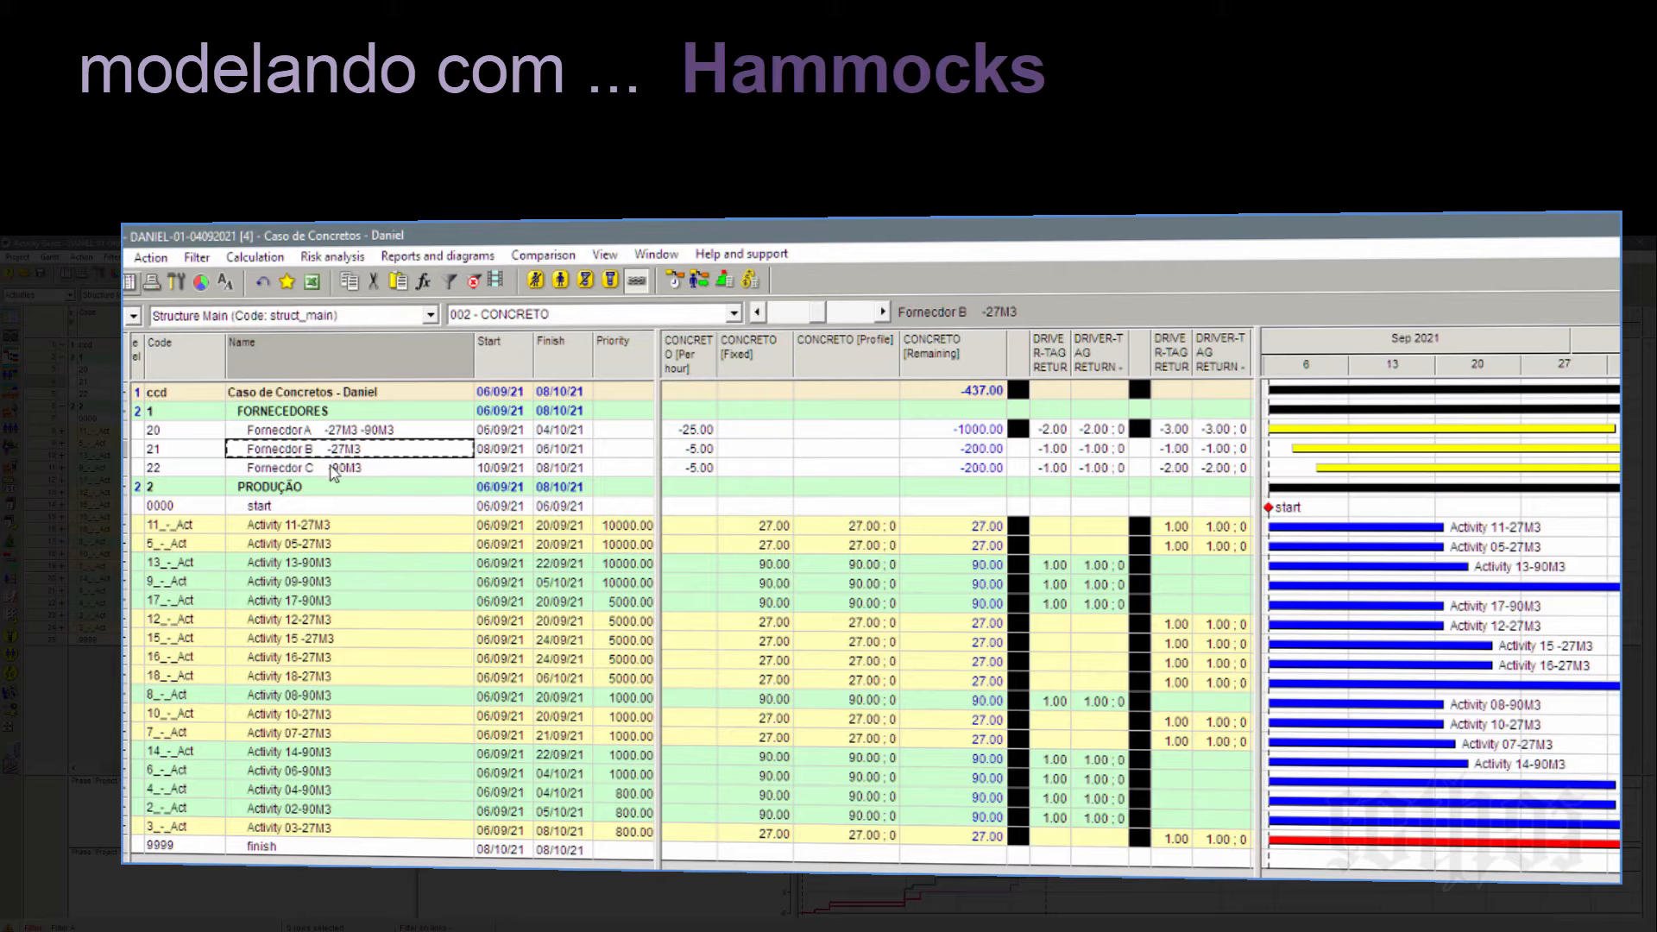
left_click(333, 470)
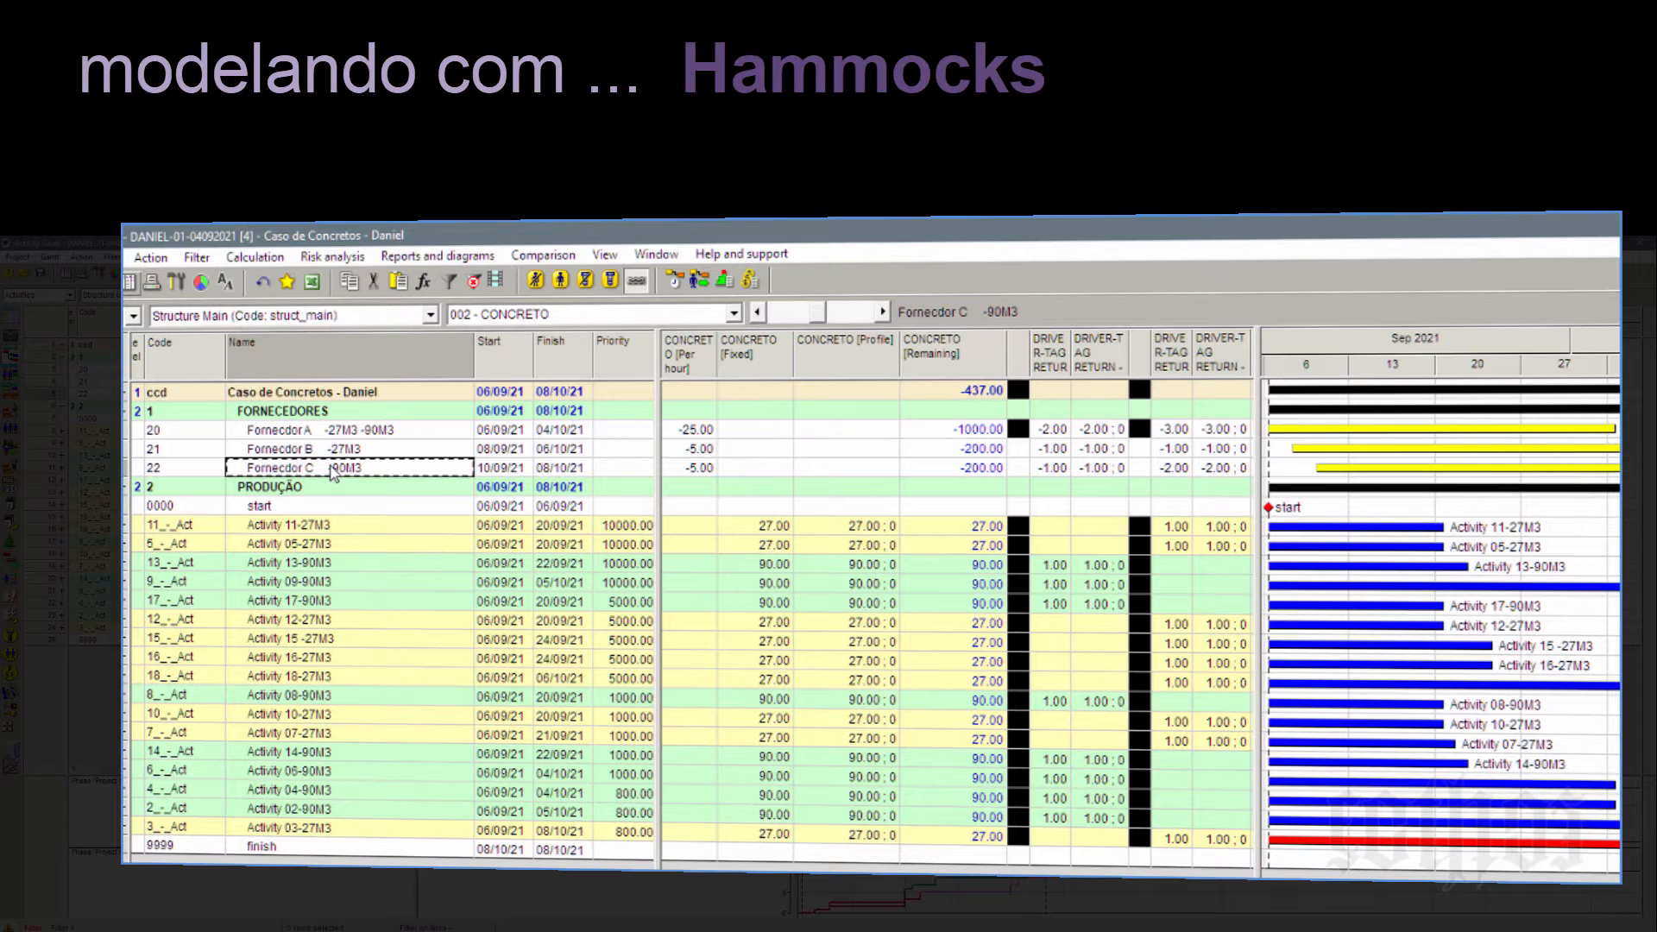
left_click(686, 430)
left_click(691, 448)
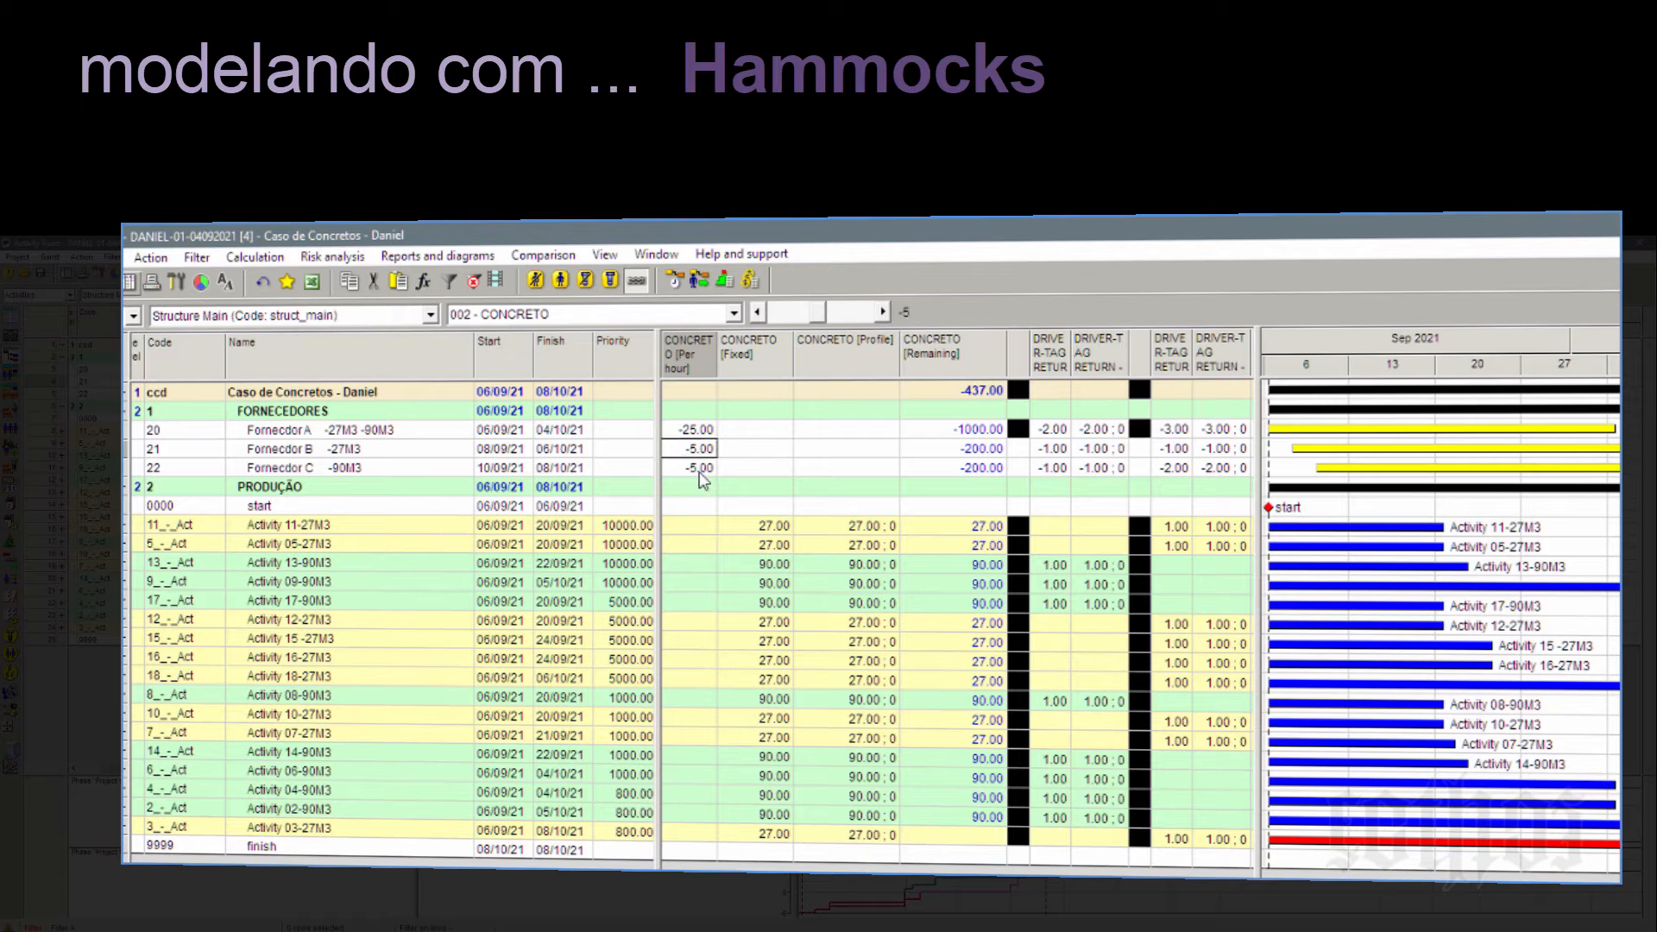
left_click(699, 471)
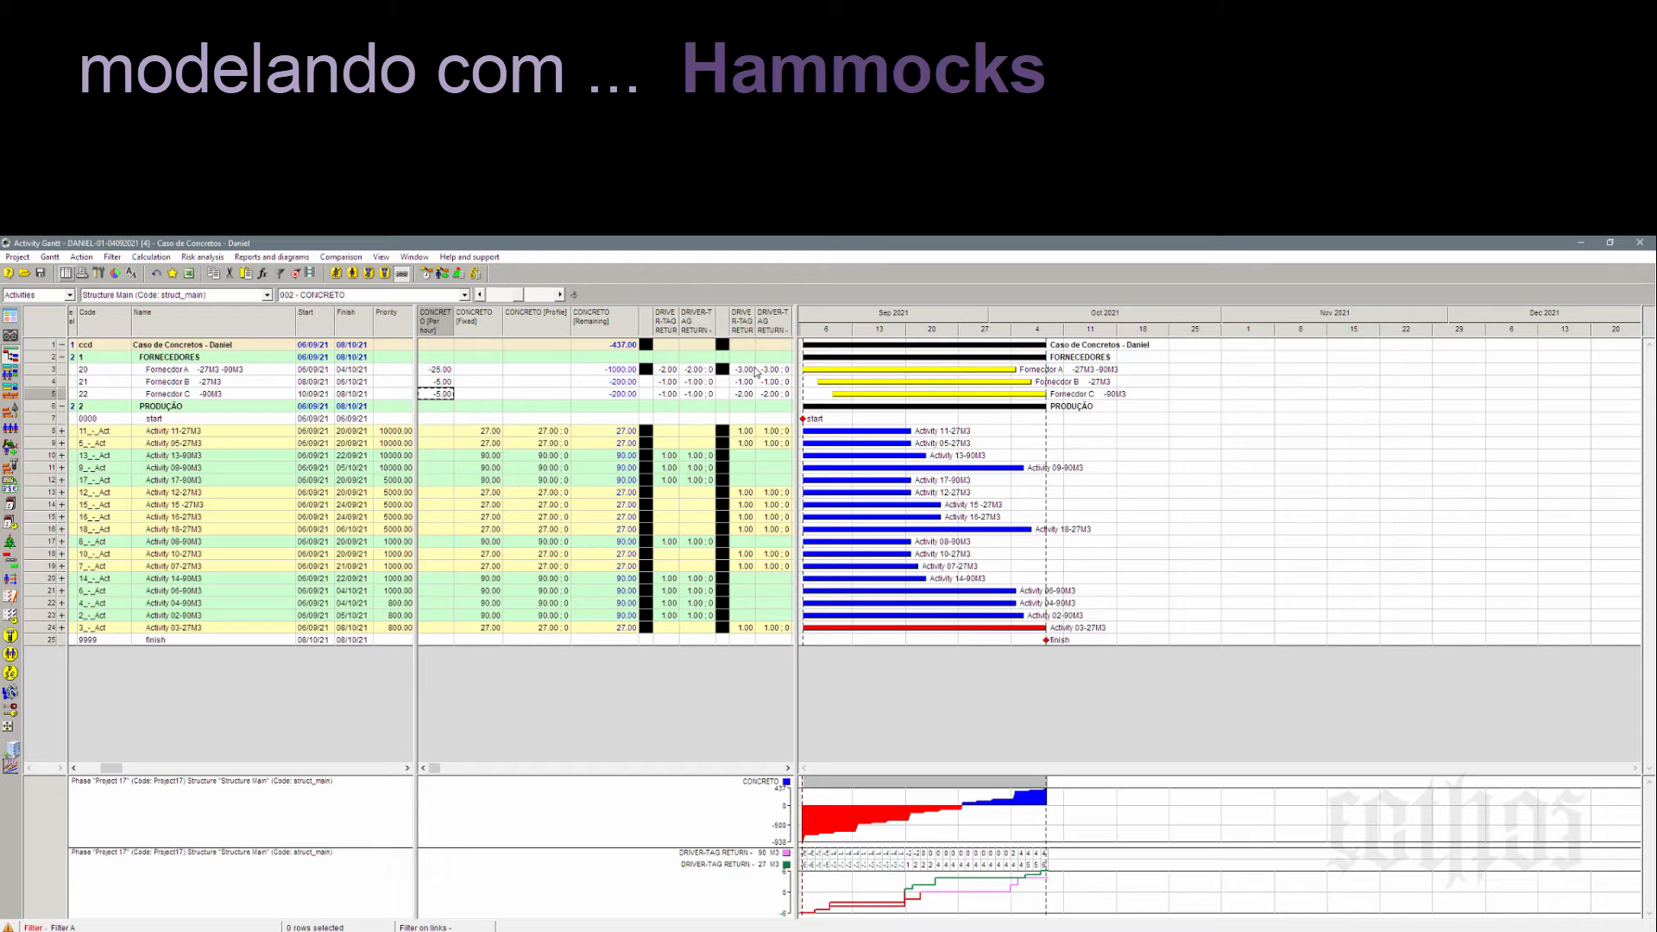
left_click(440, 371)
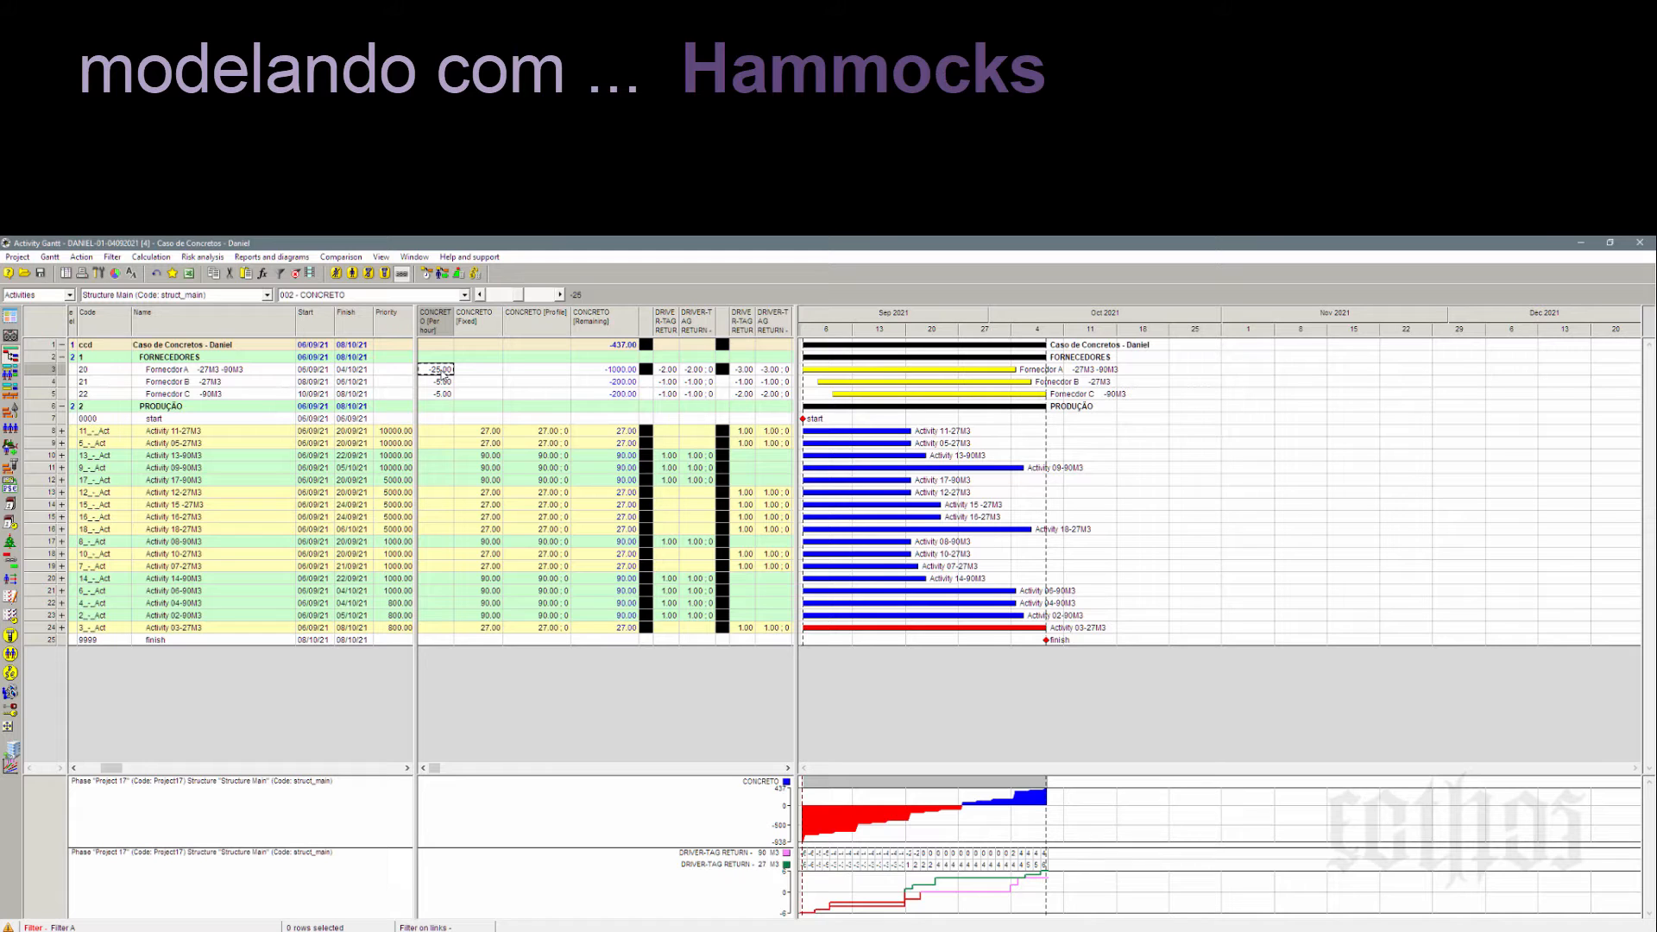
Step: Check the activity properties of Fornecdor A, B and C, including their DPH type and calendar, and close the properties
left_click(50, 371)
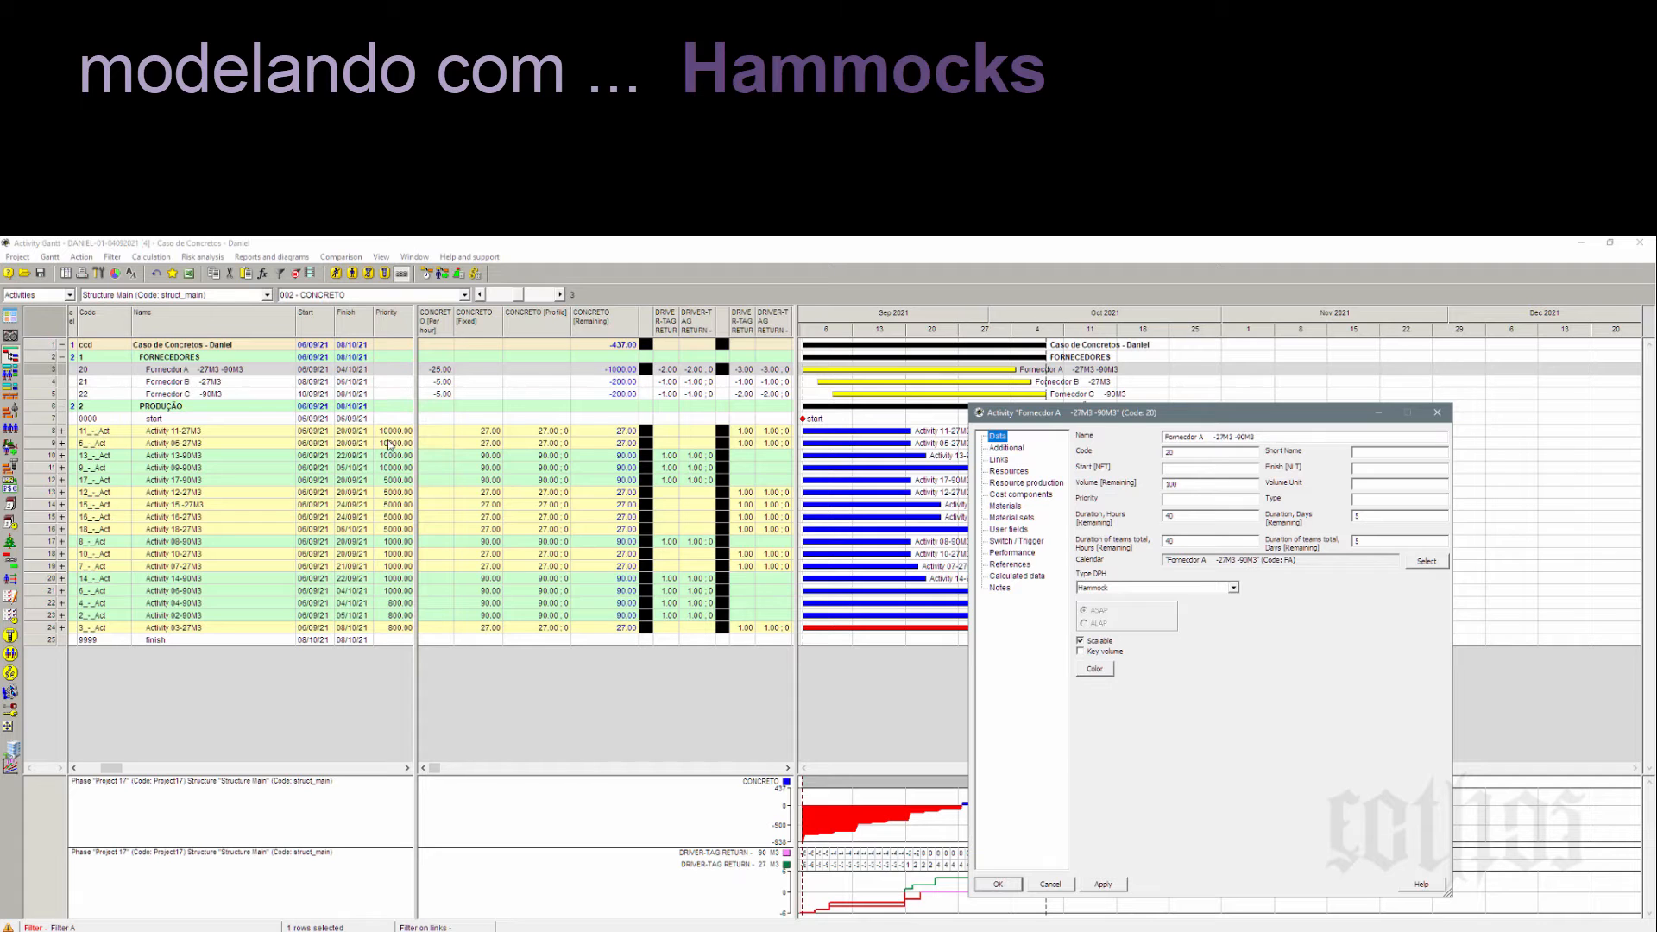
left_click(50, 380)
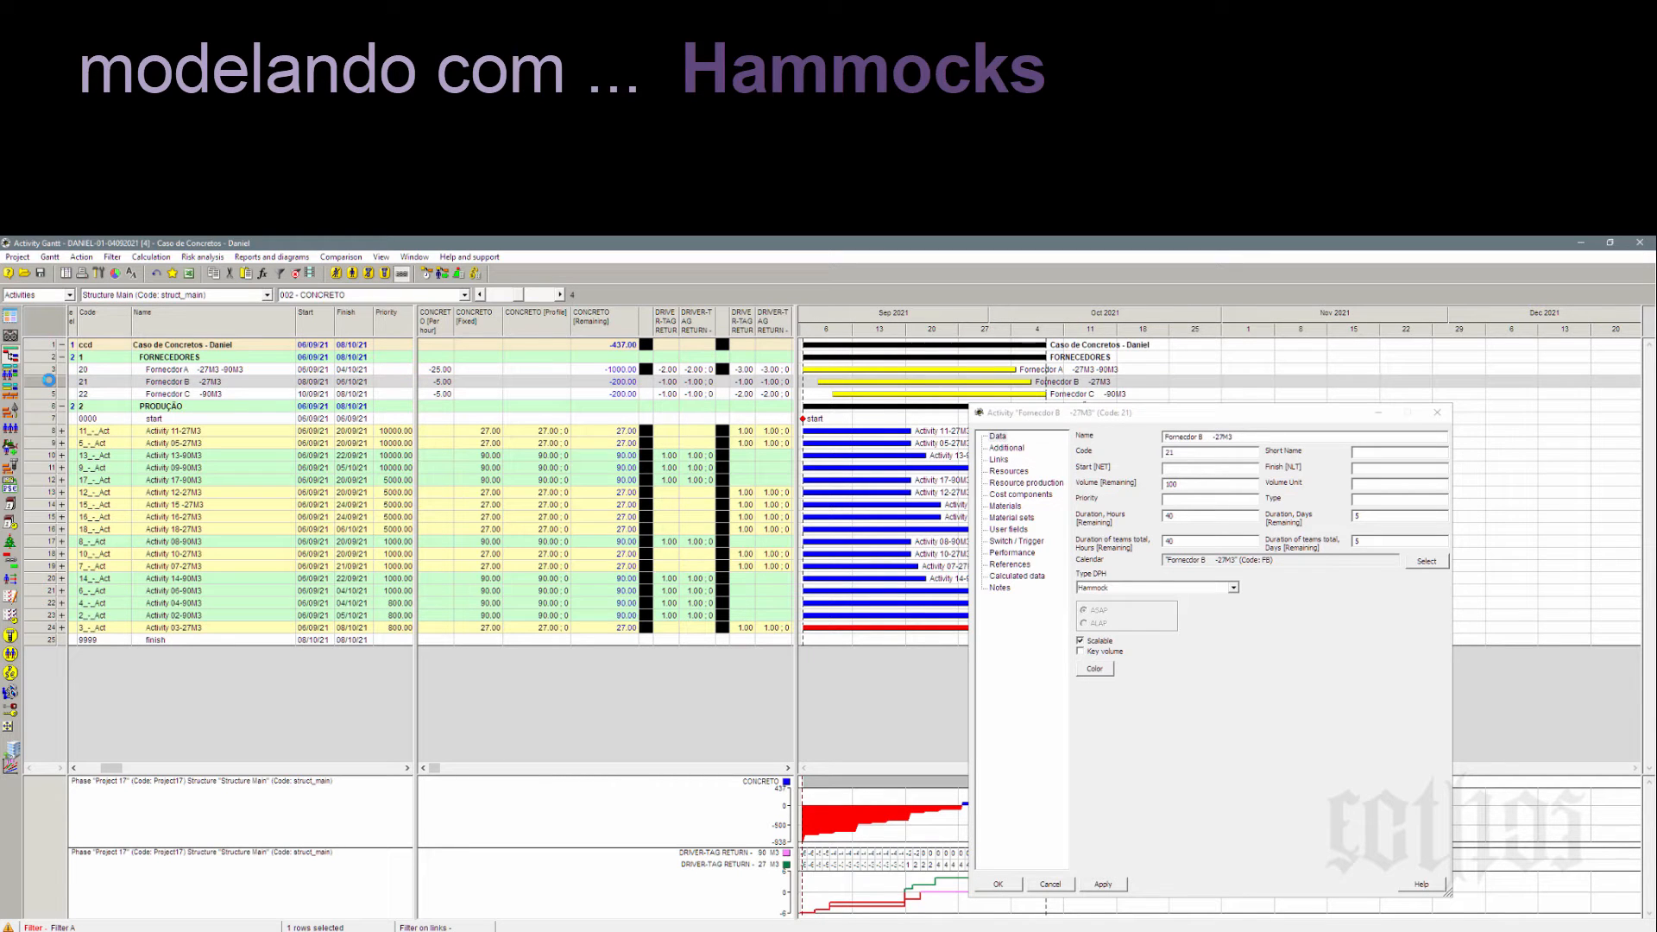
left_click(52, 394)
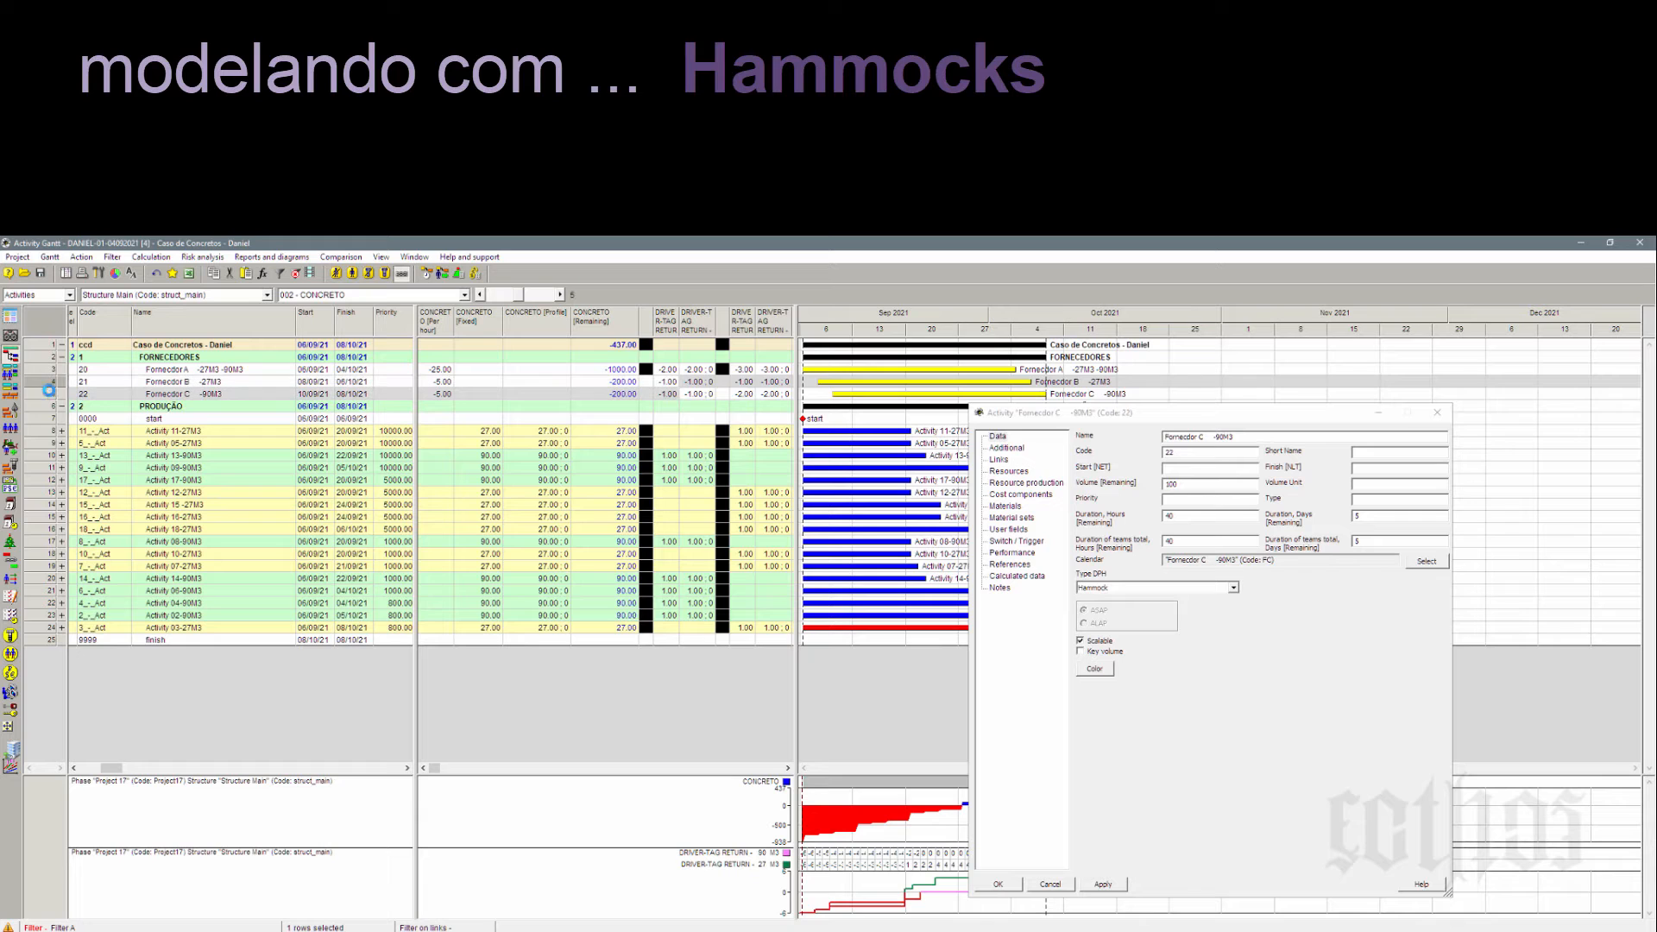
left_click(1434, 418)
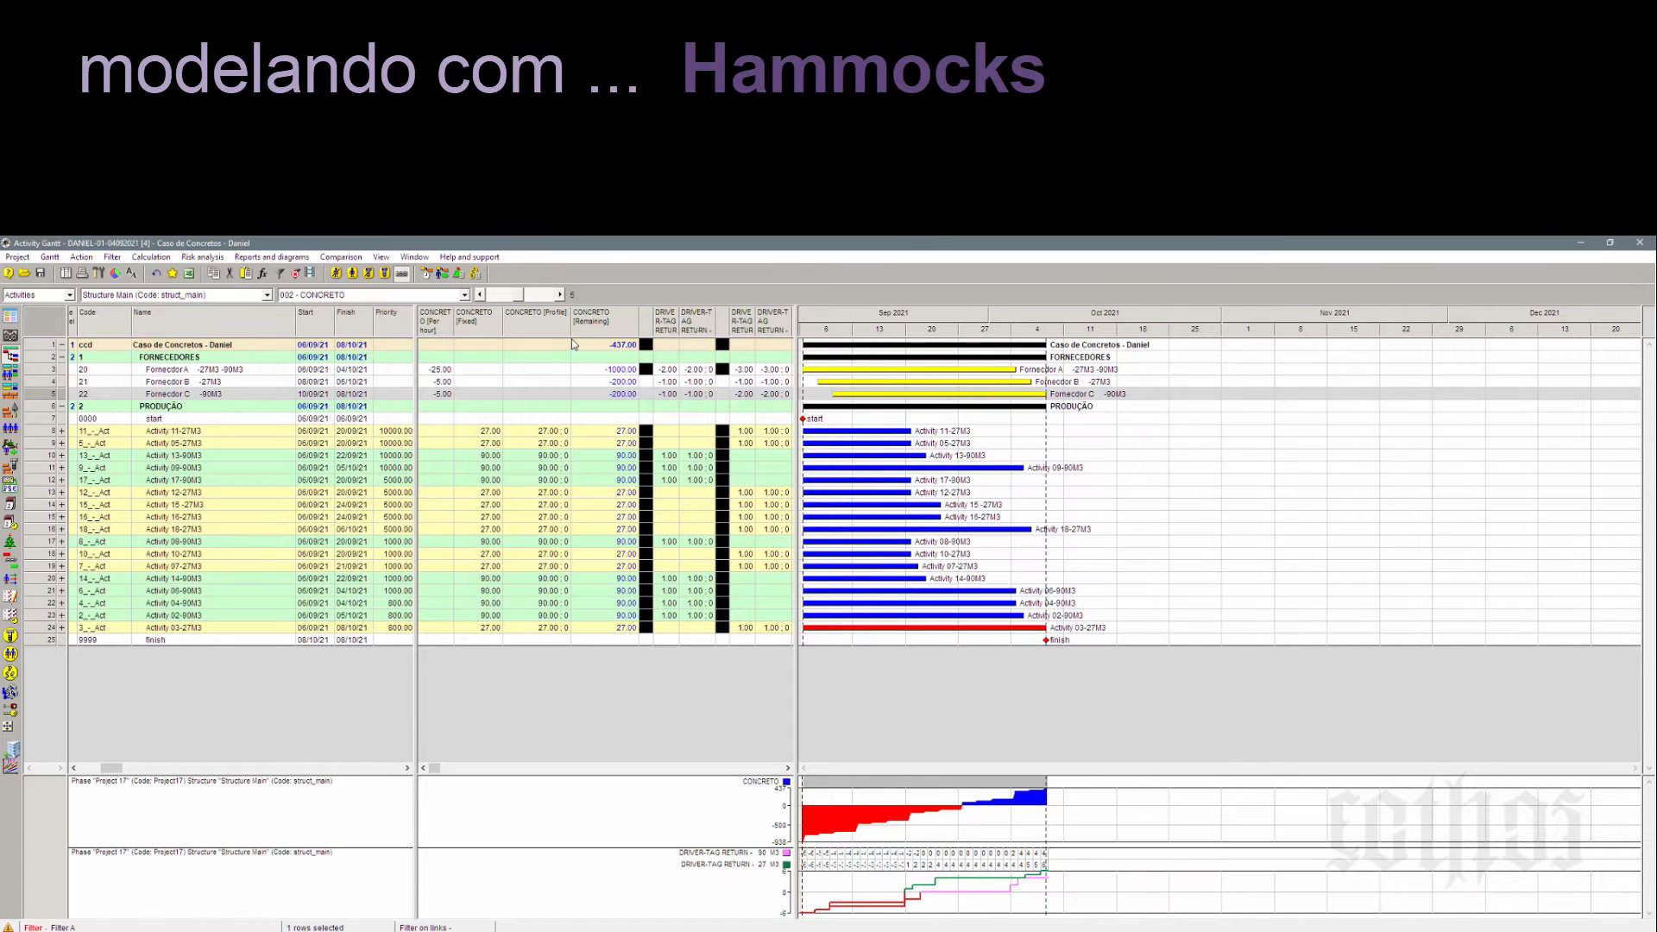
Step: Run simple forward scheduling with Detailed schedule enabled, and enlarge the Gantt chart to a daily timescale
left_click(427, 274)
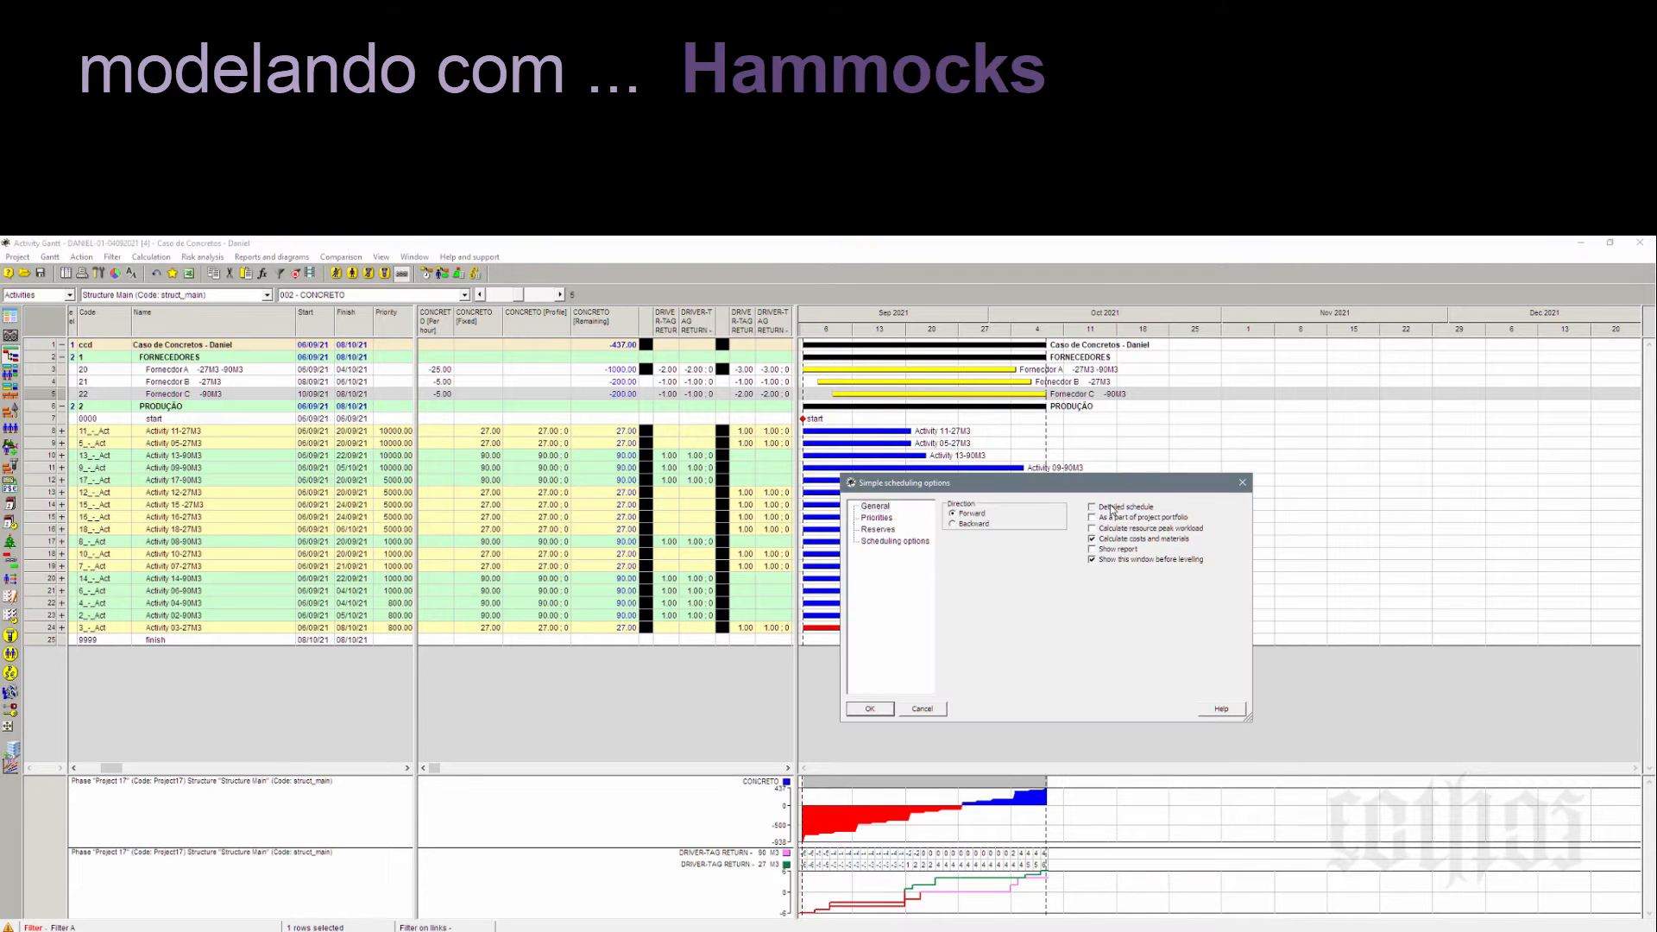
left_click(870, 709)
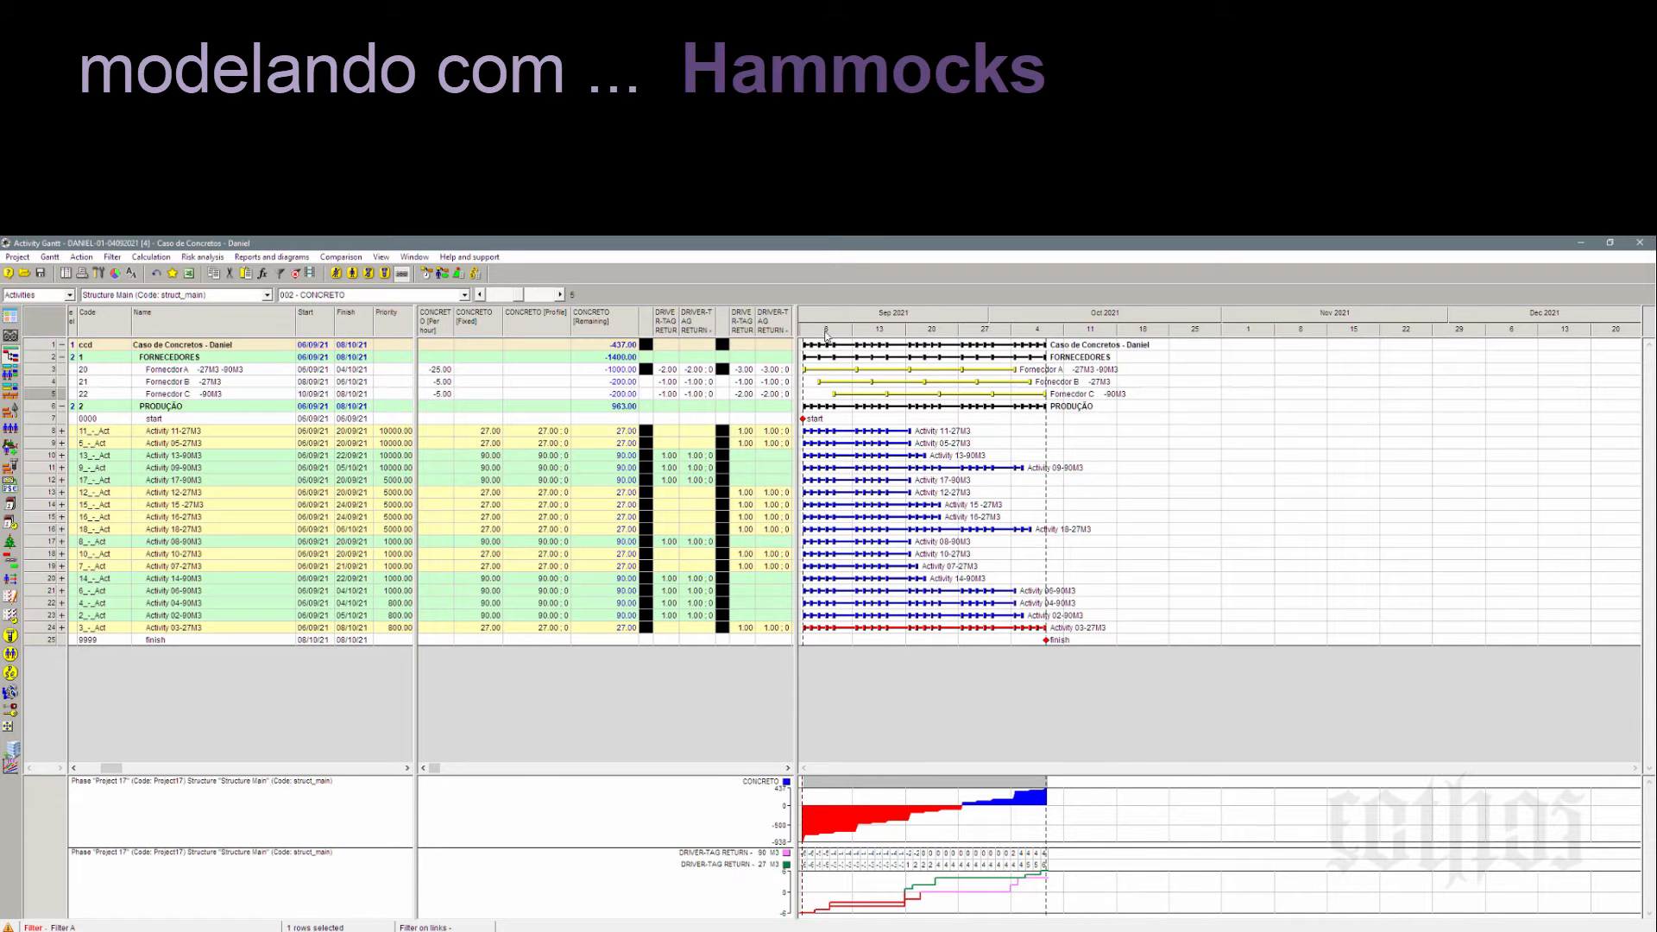
left_click_drag(794, 329, 458, 449)
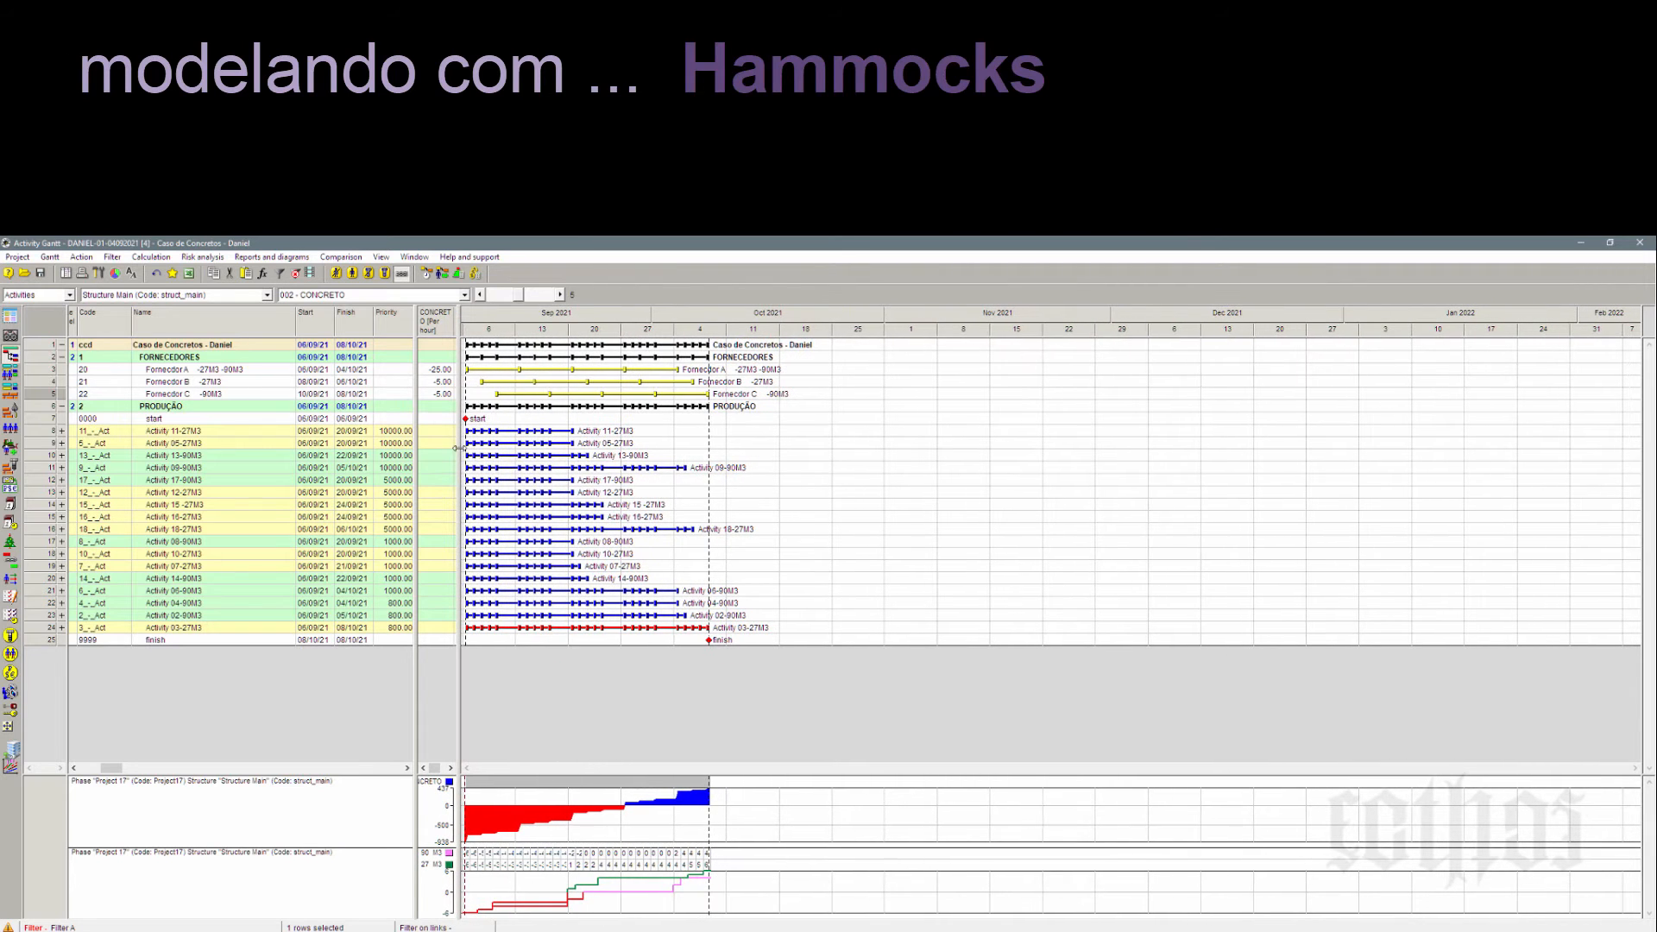
left_click(559, 295)
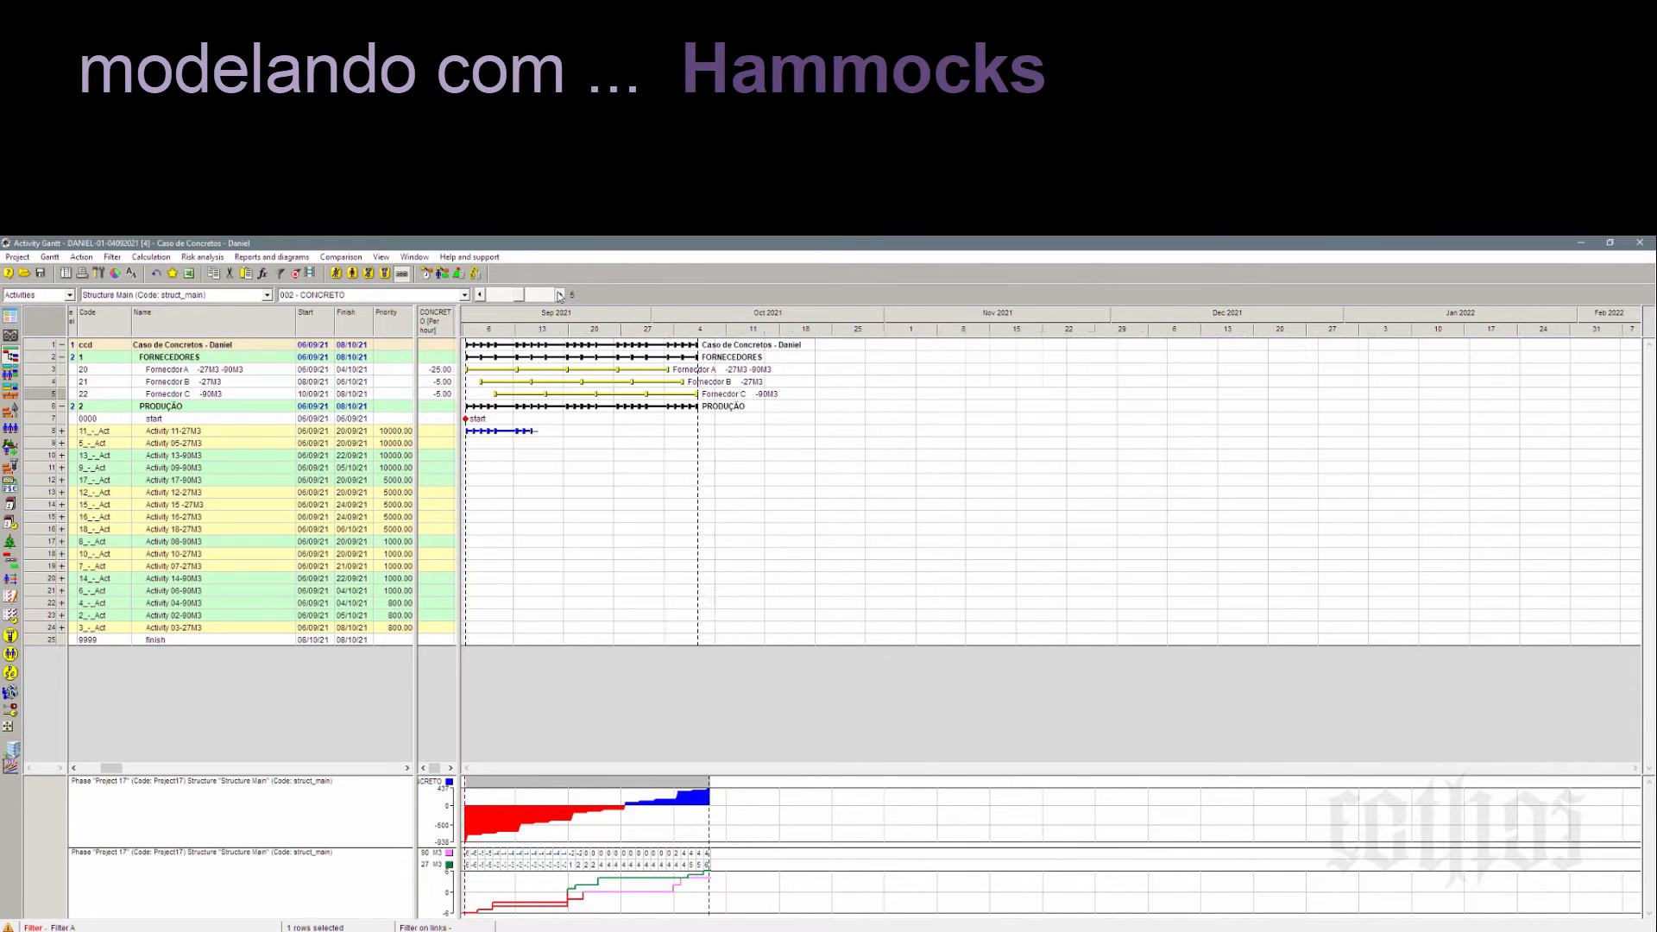
left_click(559, 295)
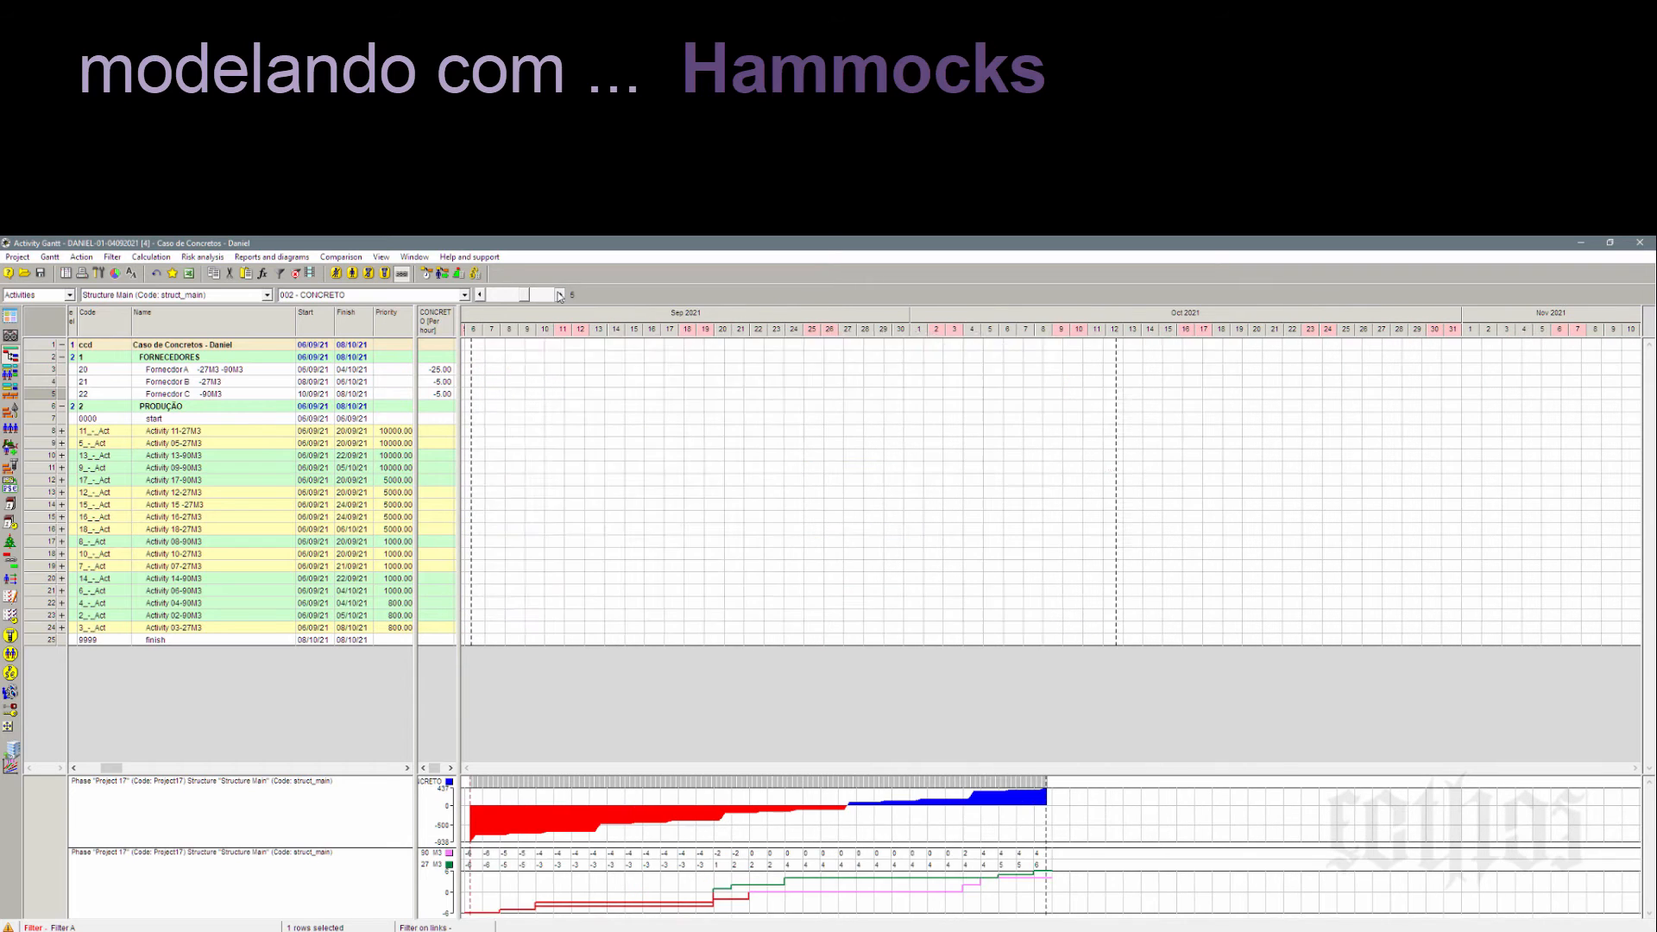
mouse_move(802, 466)
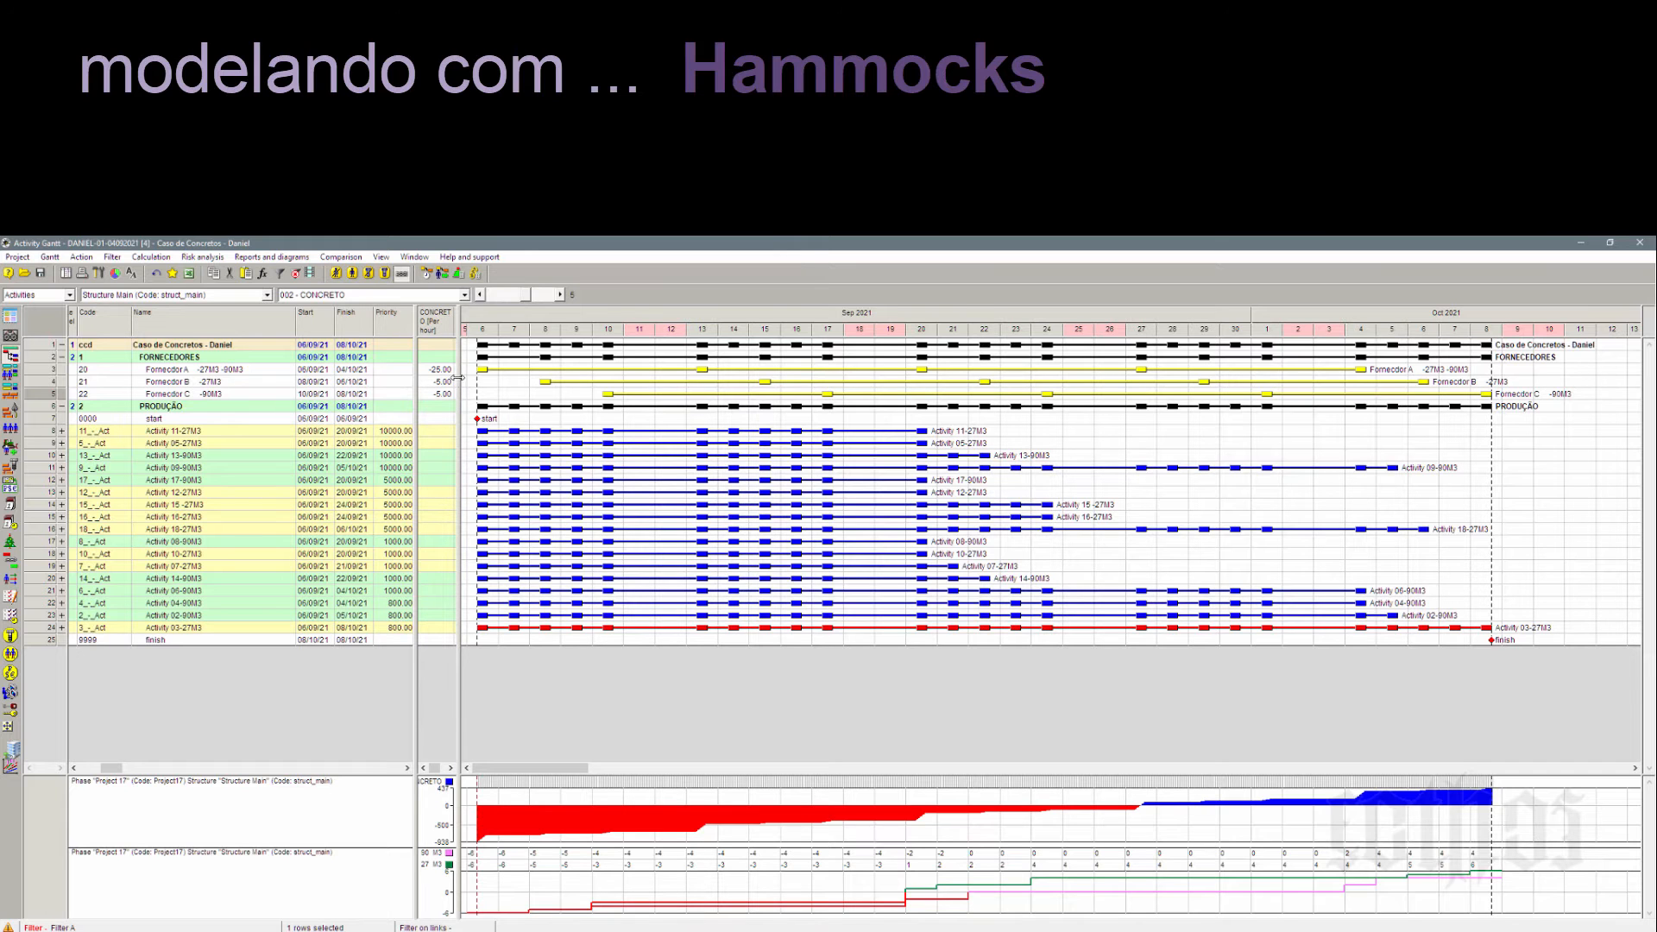
Step: Clear the 90 M3 DRIVER-TAG RETURN values of Fornecdor B and the 27 M3 DRIVER-TAG RETURN values of Fornecdor C
left_click_drag(460, 379, 915, 376)
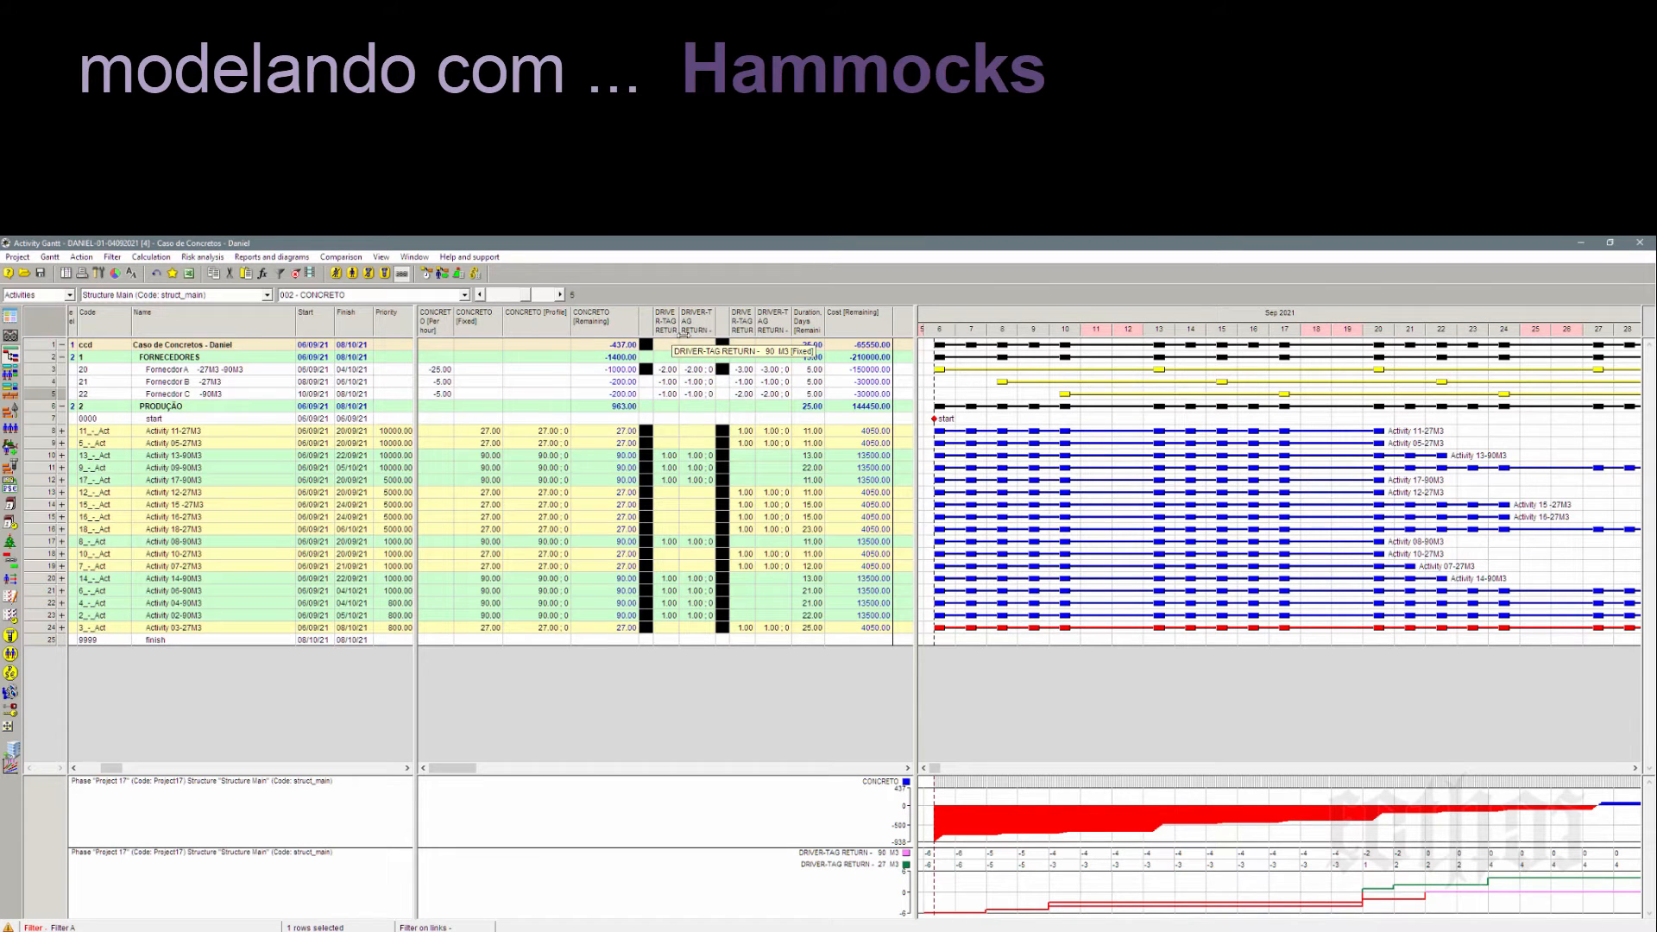
left_click(667, 382)
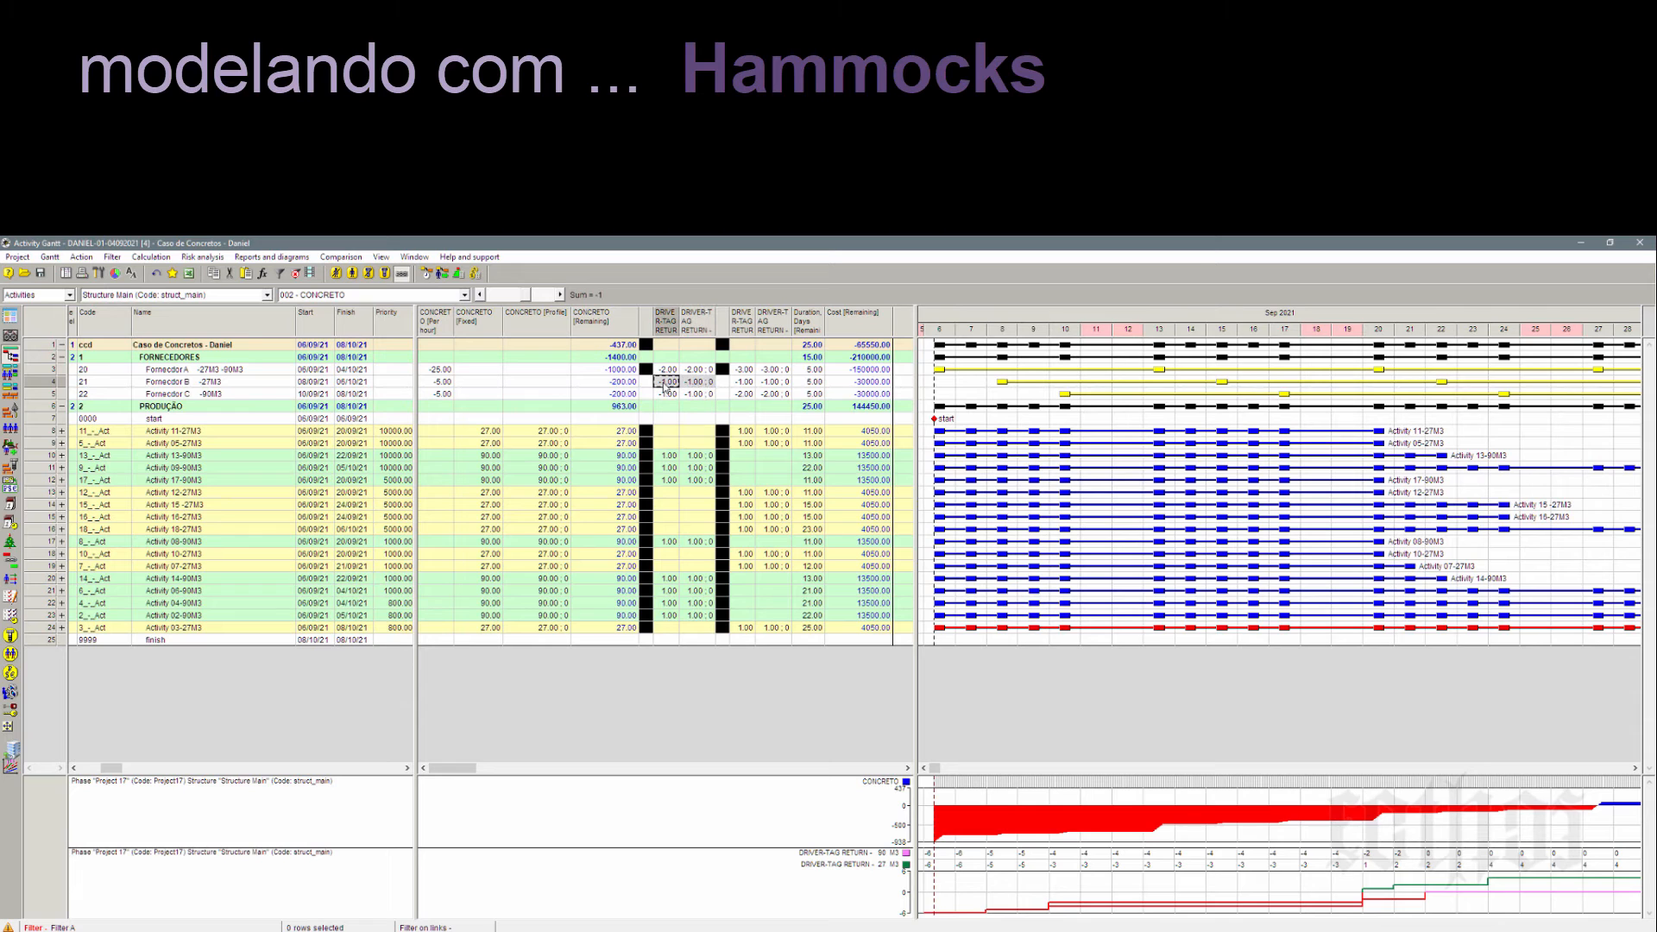
left_click(744, 394)
left_click(774, 395)
key("Delete")
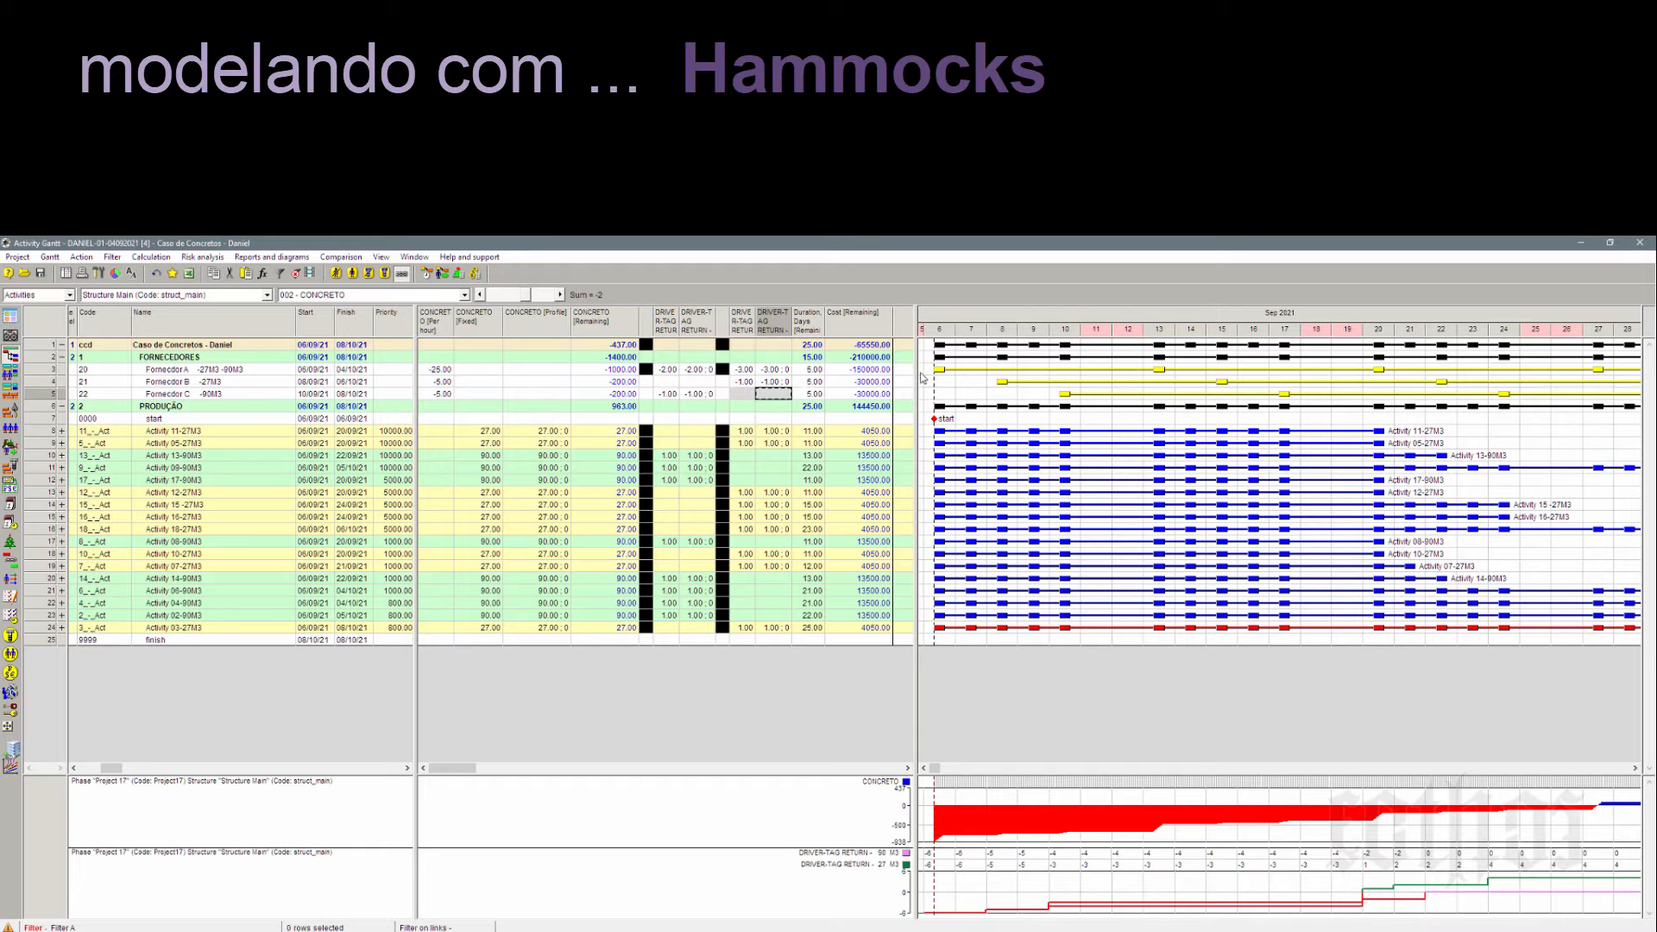
Step: Examine when Fornecdor A and Fornecdor B supply concrete along the enlarged Gantt chart
left_click_drag(917, 378, 442, 450)
left_click(188, 371)
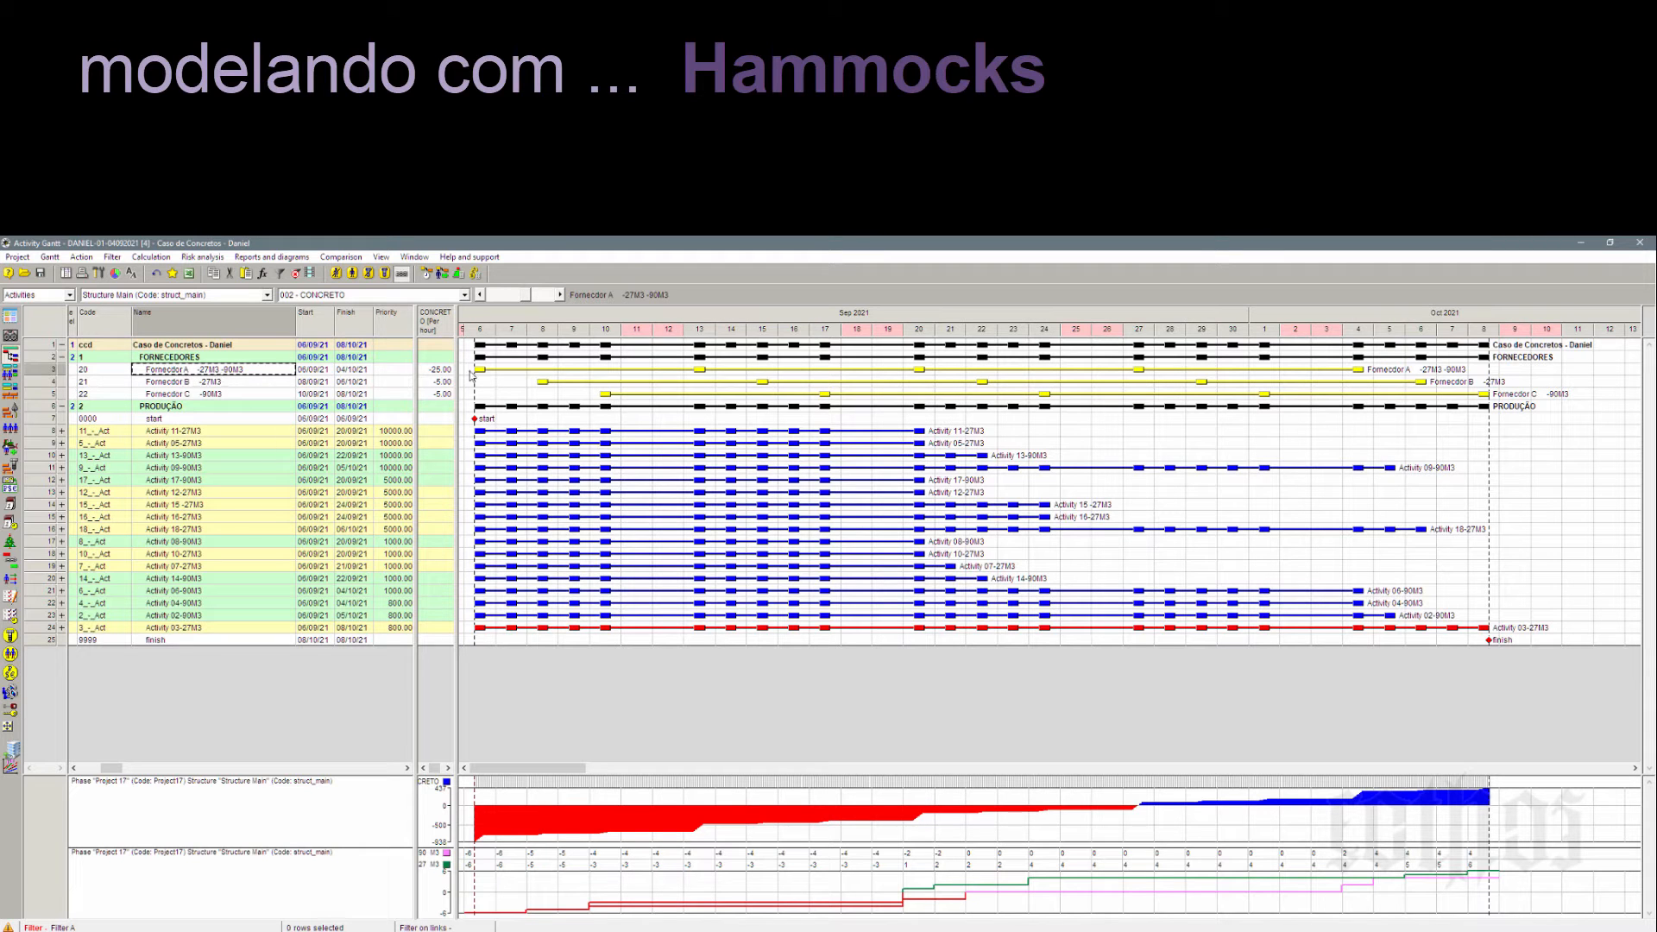
mouse_move(474, 371)
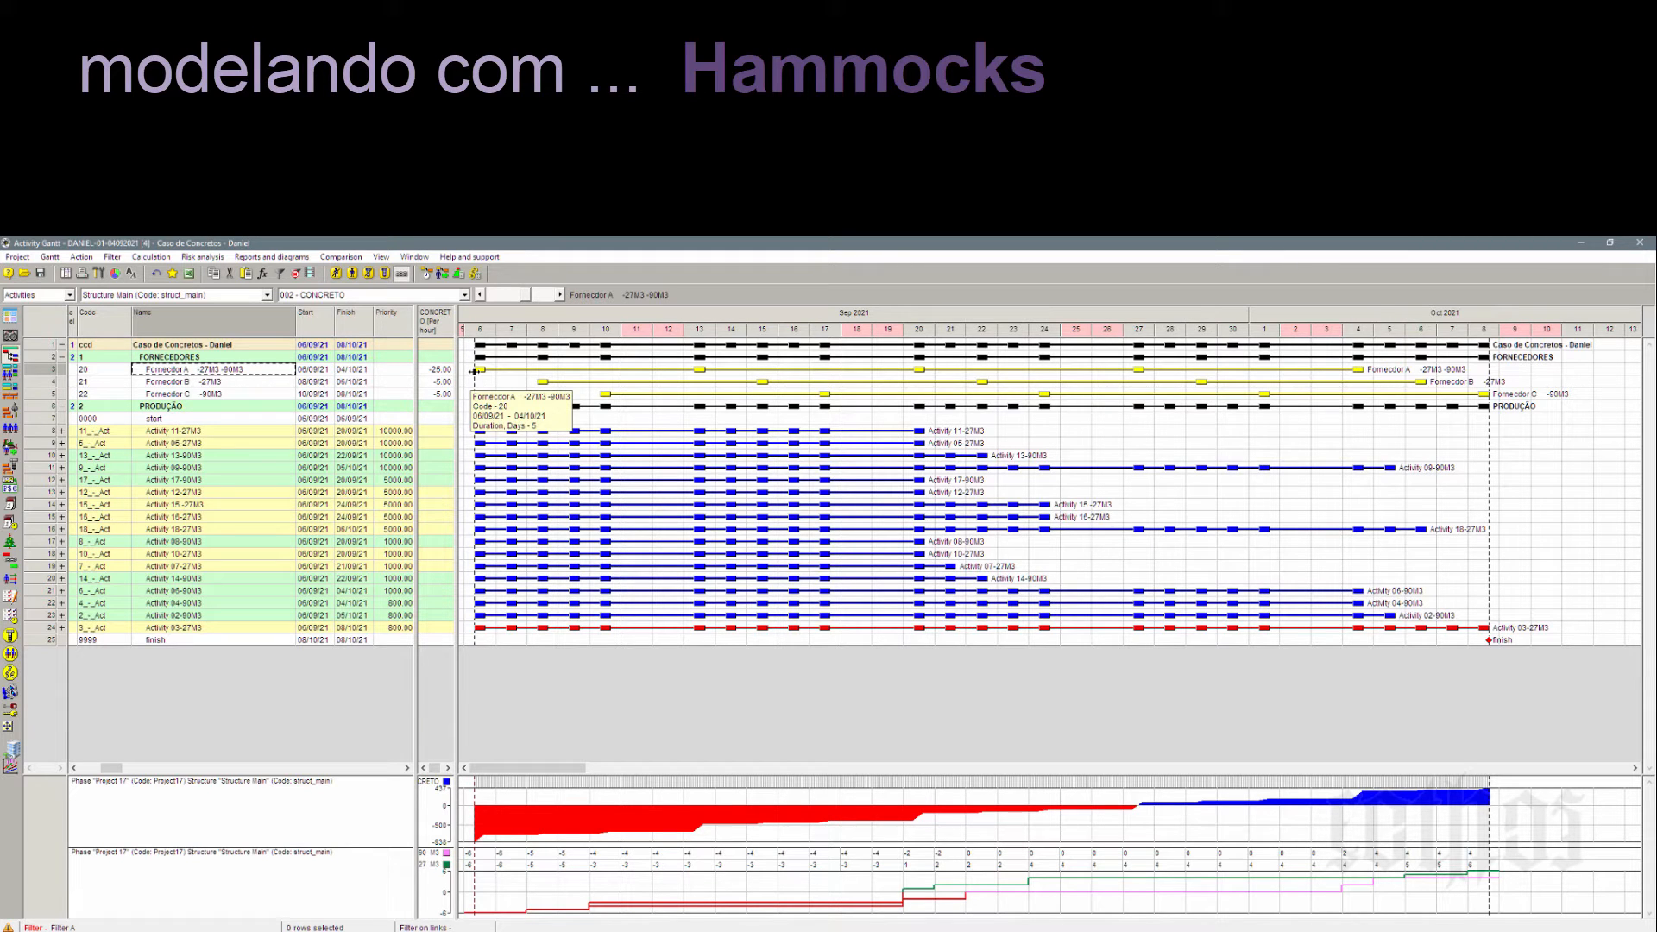
left_click(205, 384)
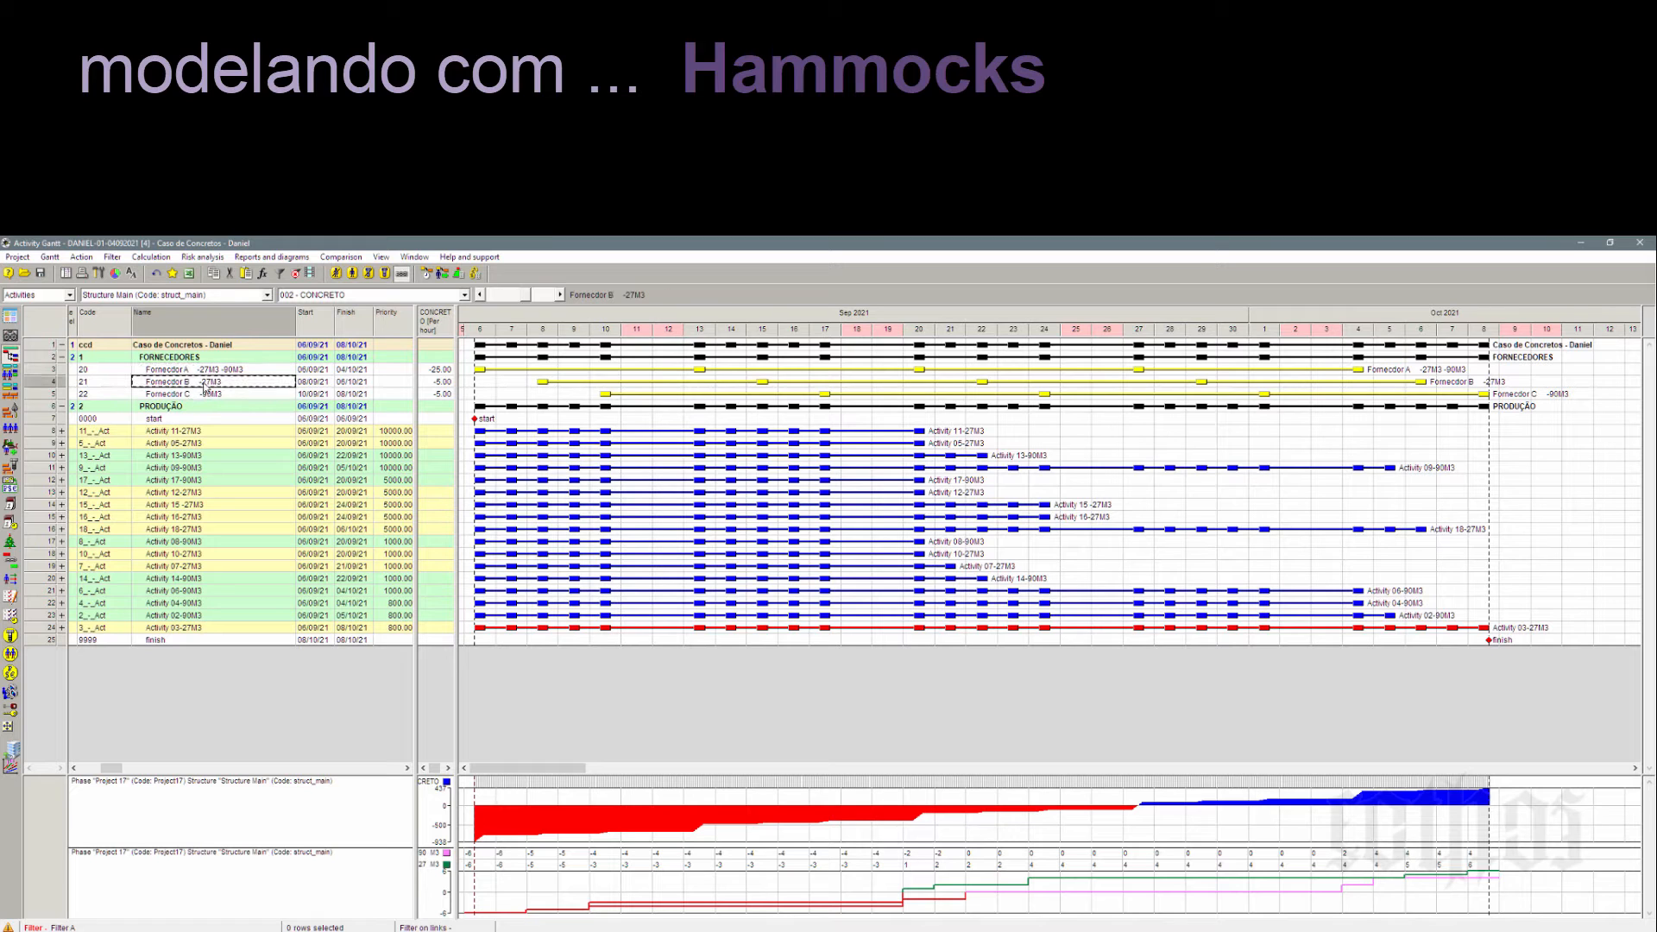
mouse_move(546, 385)
mouse_move(485, 370)
Step: Fit the material table's columns to the available width and compress the Gantt timescale to span September 2021 to June 2022
left_click_drag(460, 450, 792, 424)
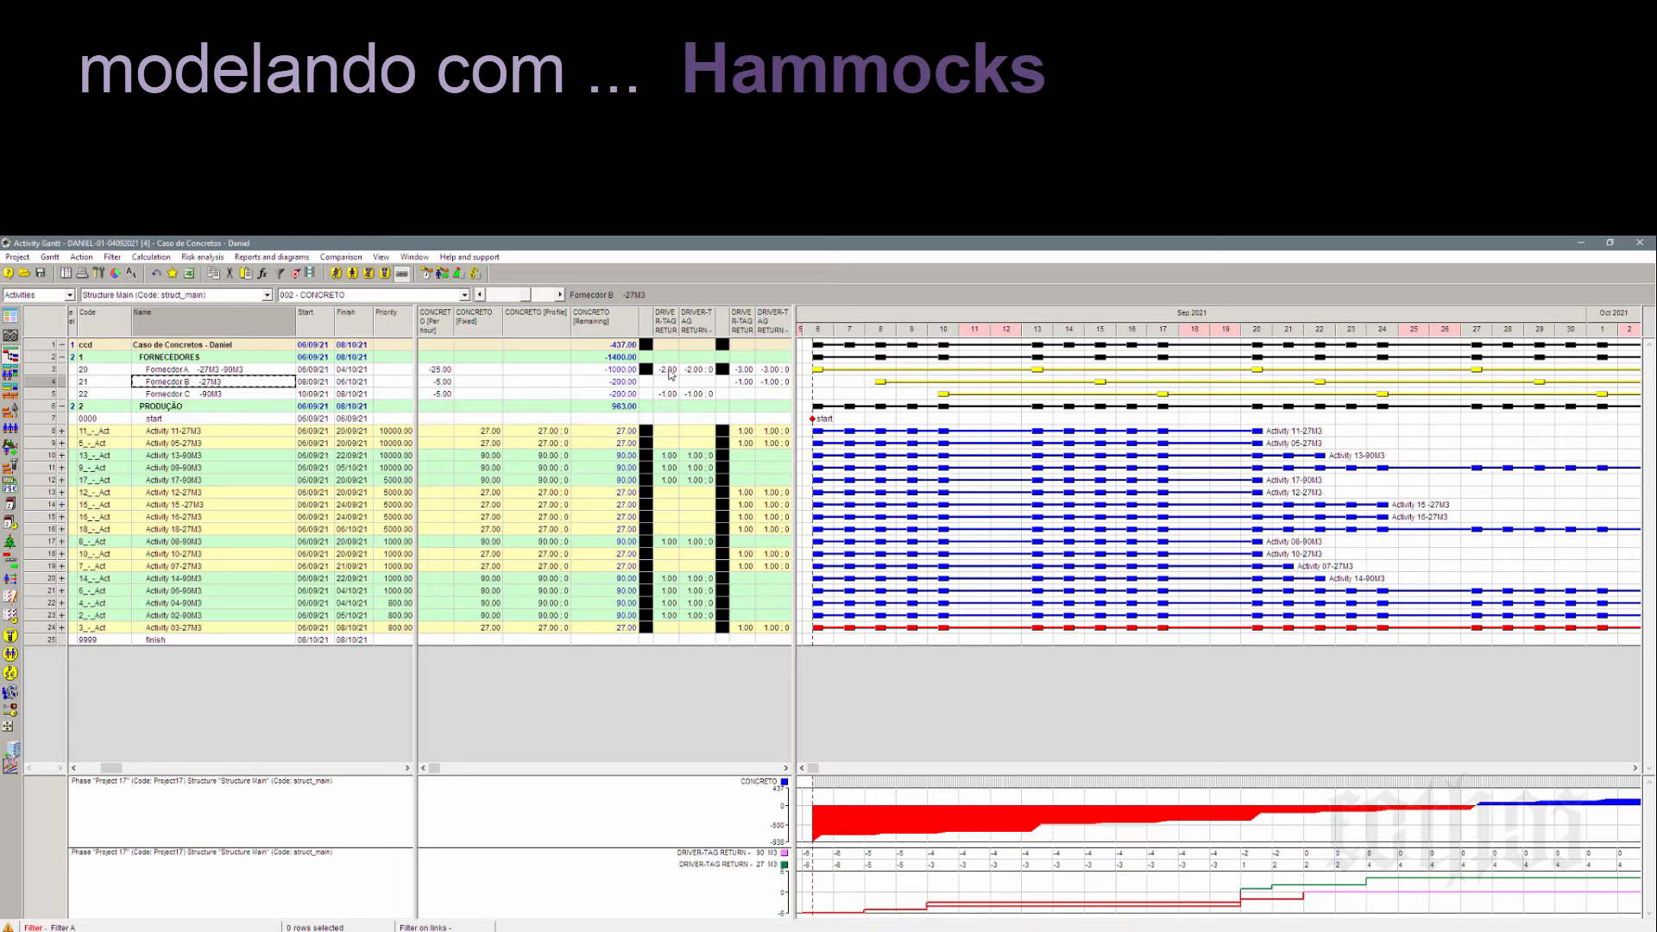
left_click(593, 371)
key("ctrl+KP_Add")
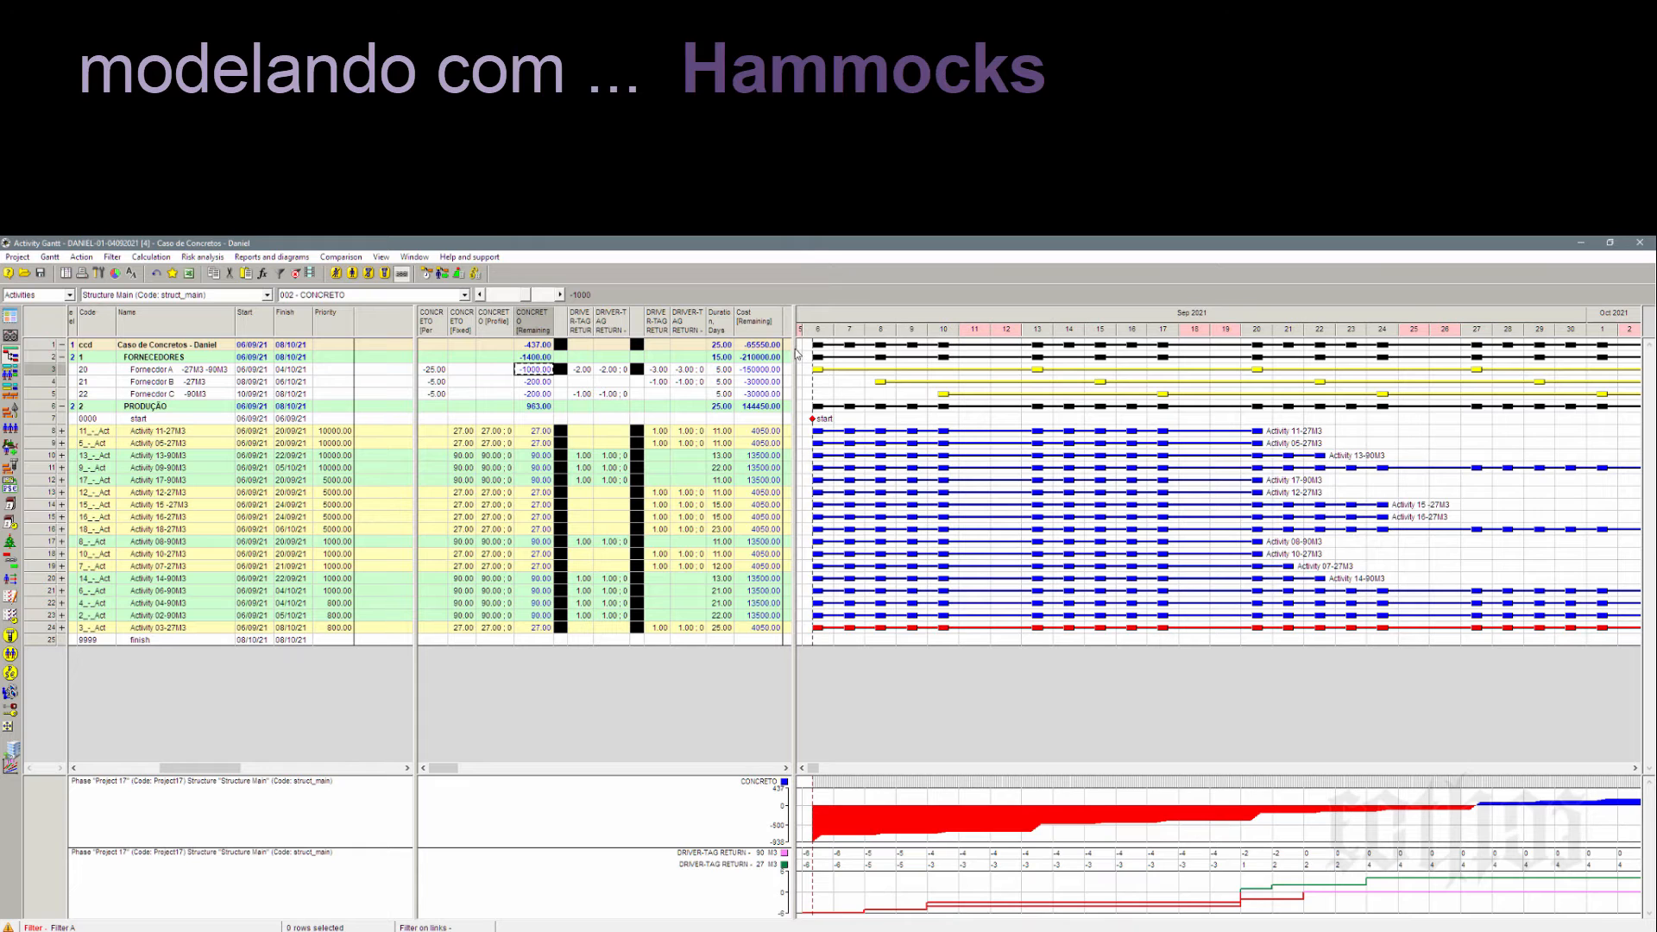
left_click_drag(794, 361, 708, 380)
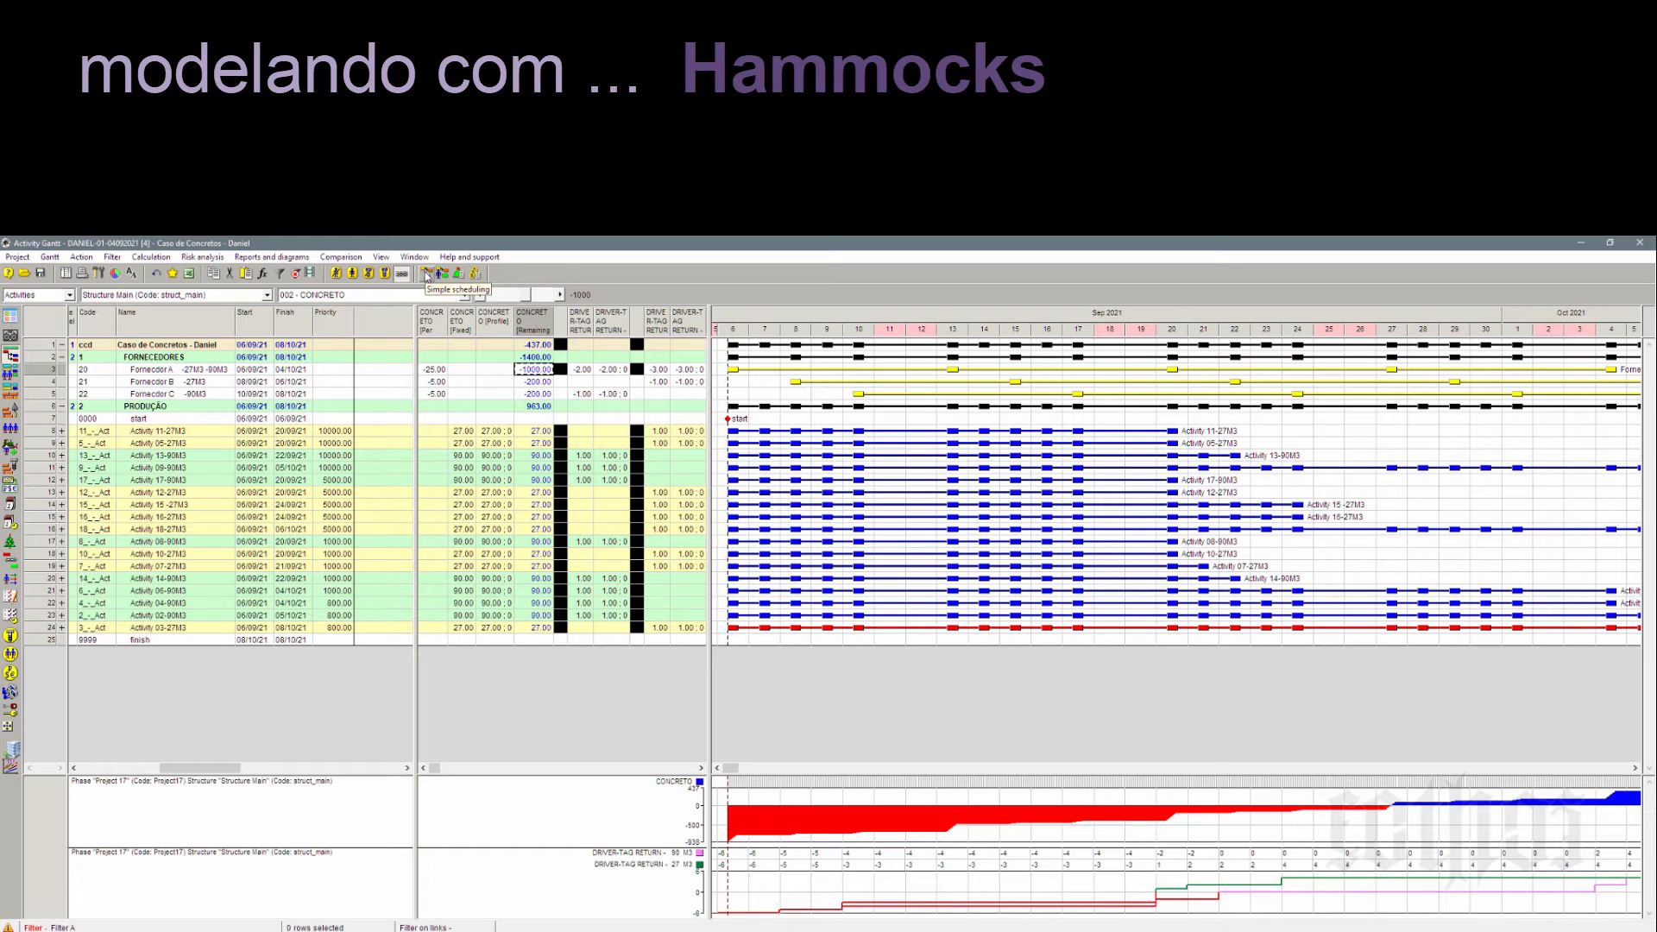
left_click_drag(531, 294, 506, 300)
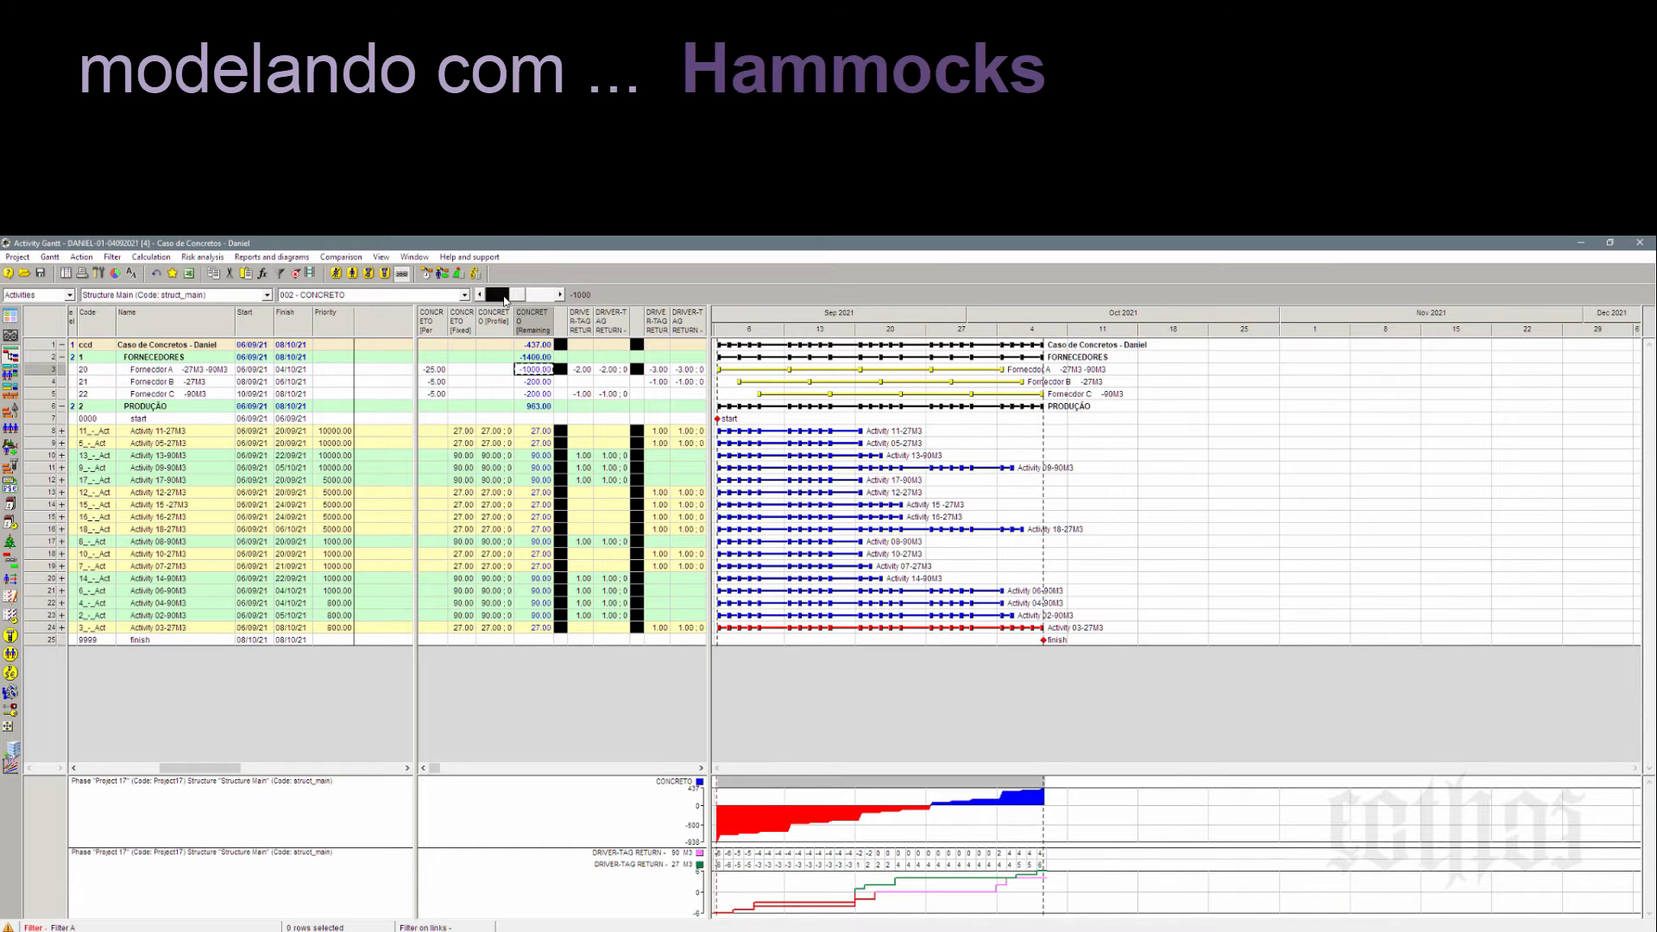
left_click(504, 297)
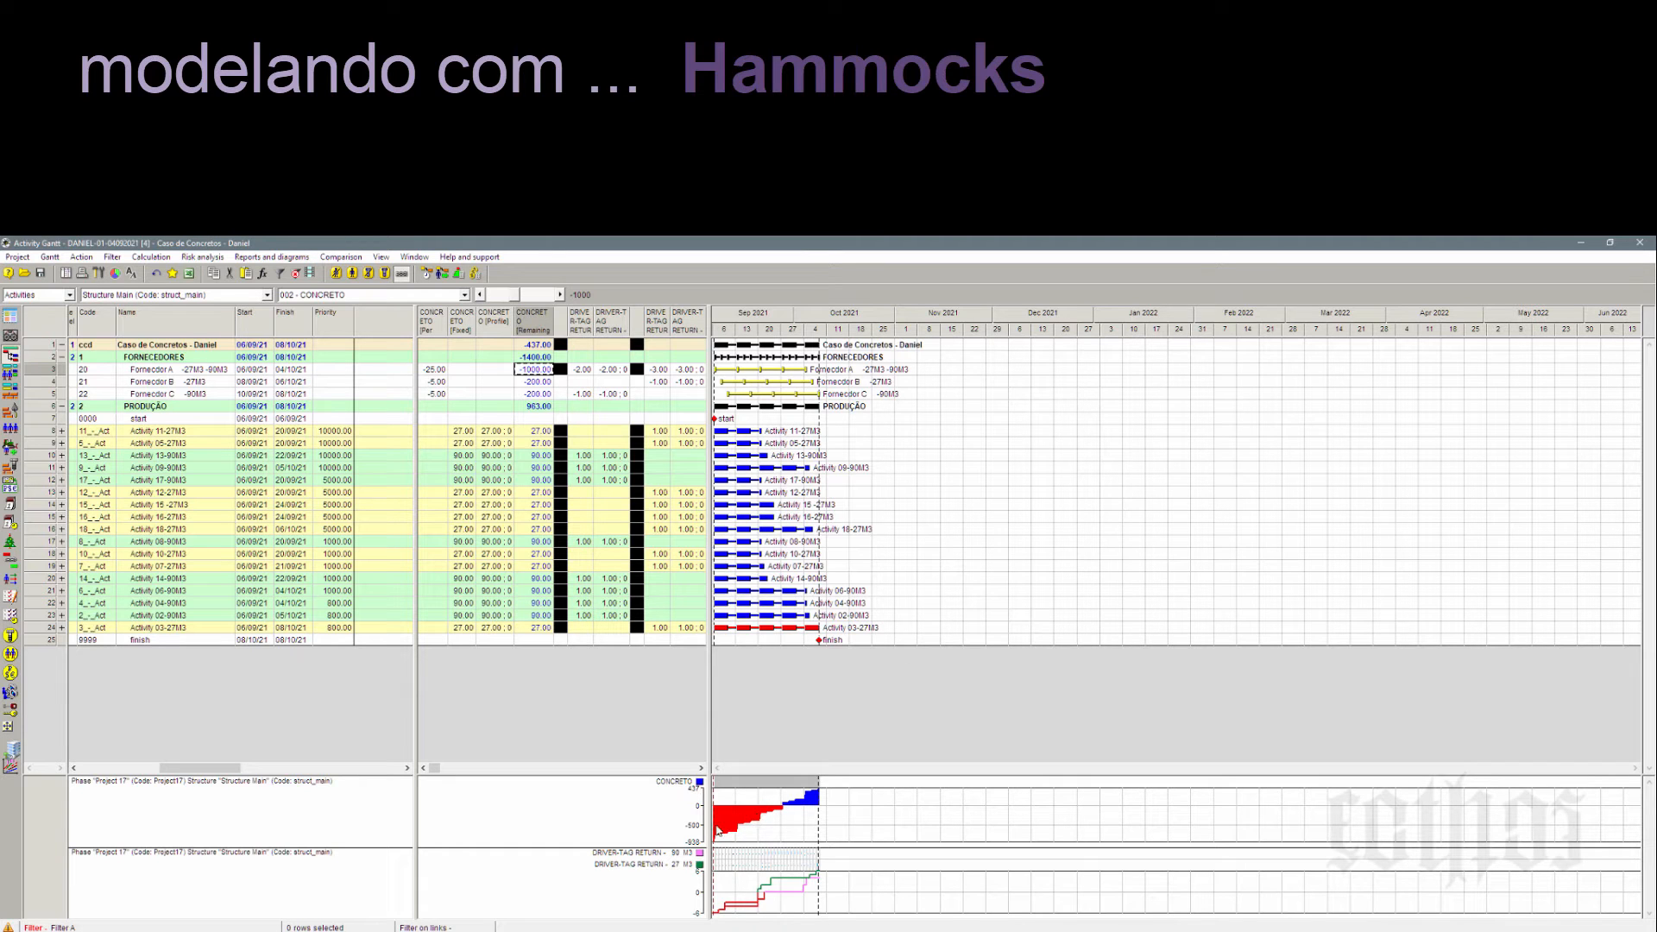
Step: Review the resource constrained scheduling options for the method, the activity priorities and the Duration, Hours [Remaining] priority field
left_click(441, 274)
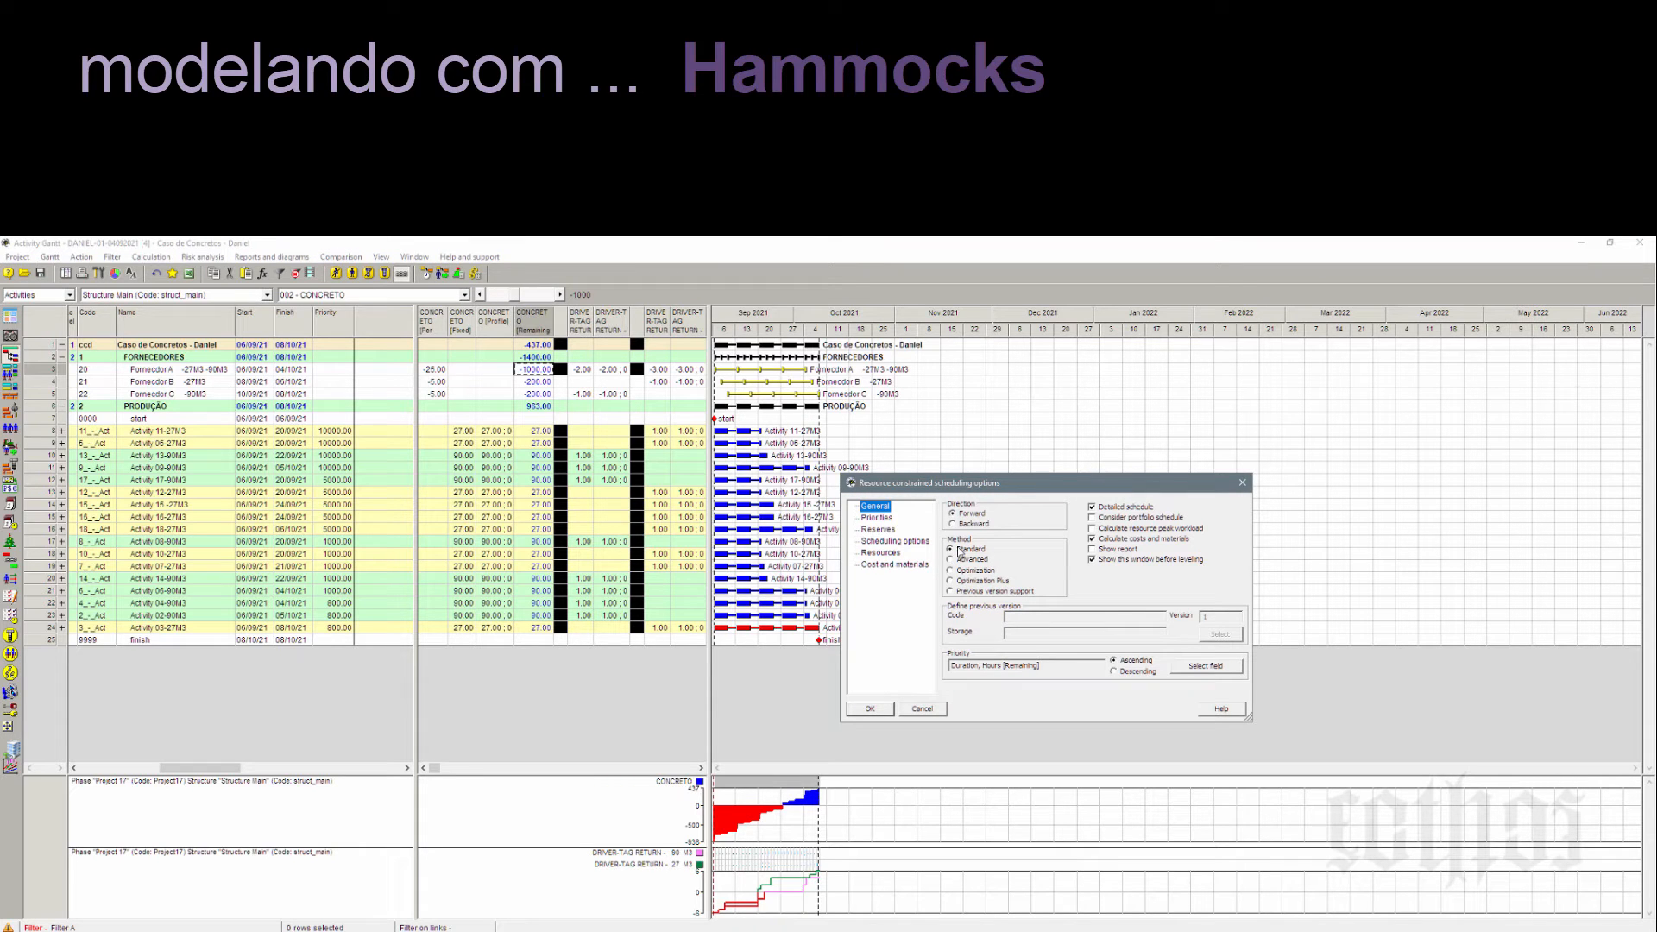
left_click(875, 520)
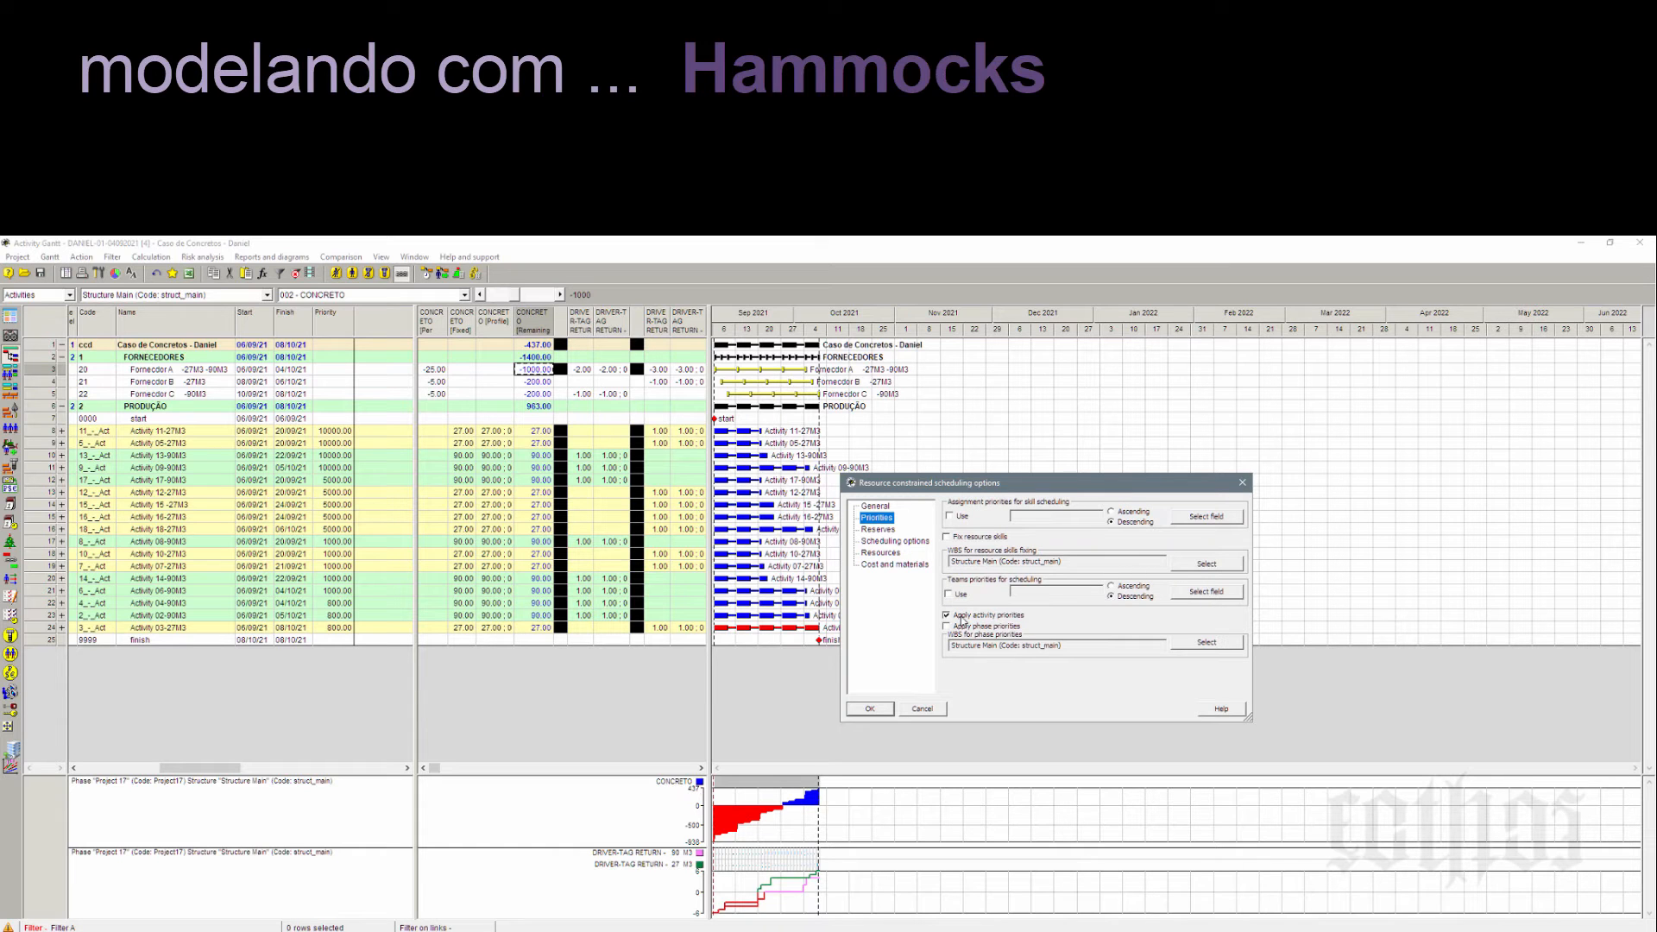
left_click(877, 511)
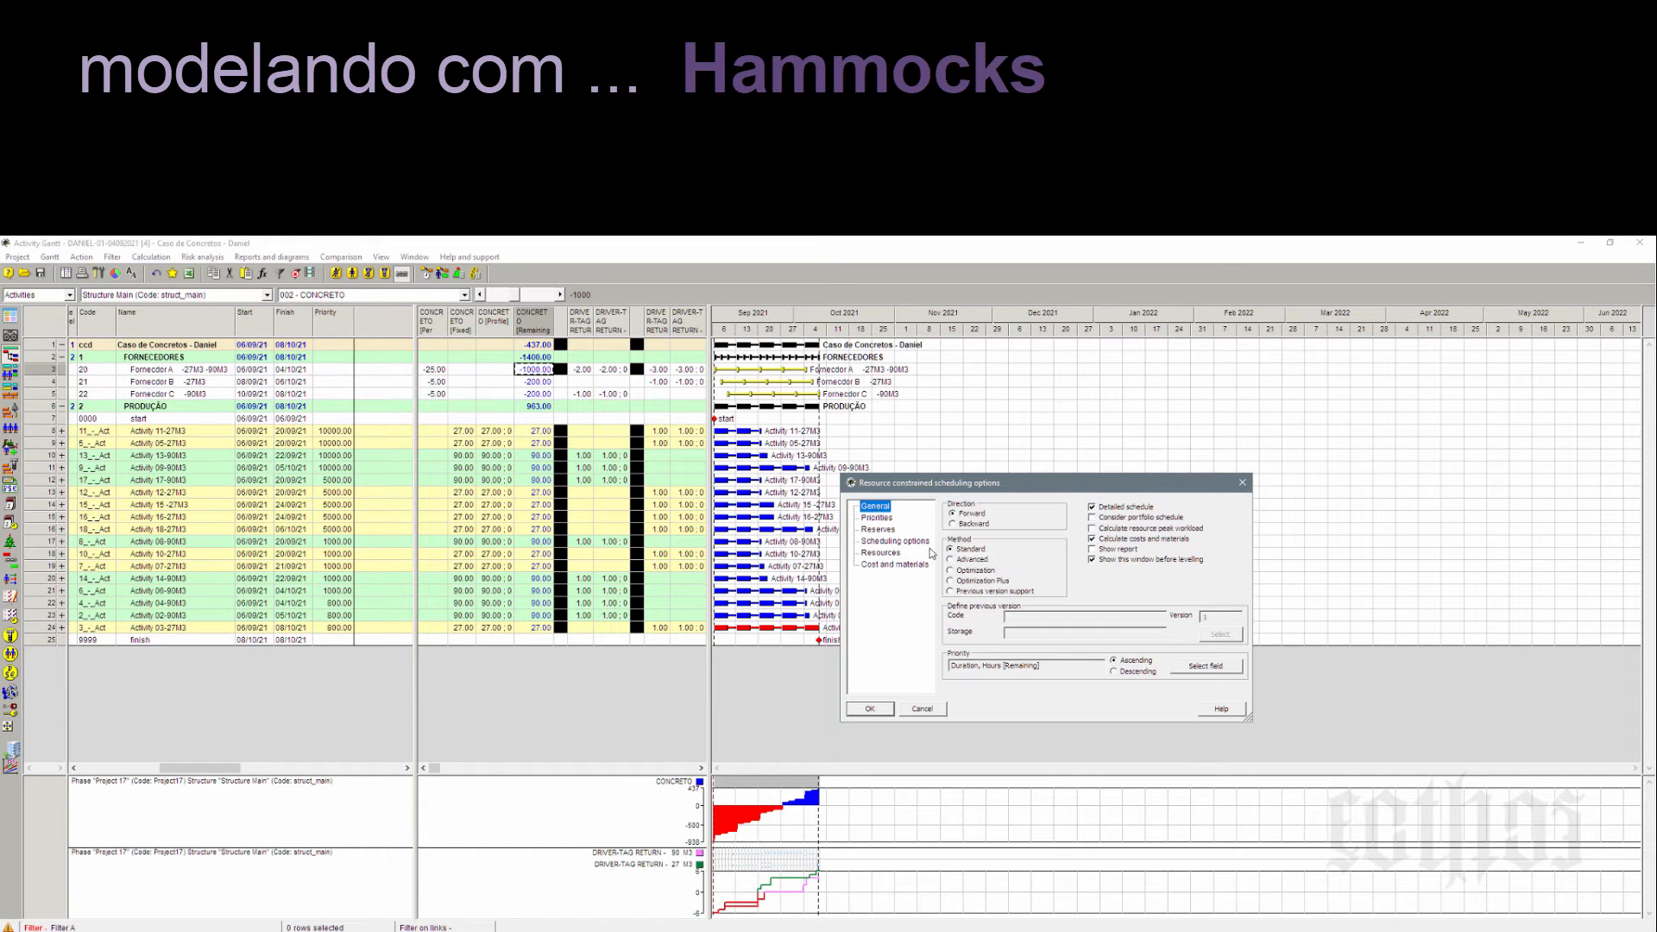
left_click_drag(1046, 667, 935, 666)
left_click(892, 519)
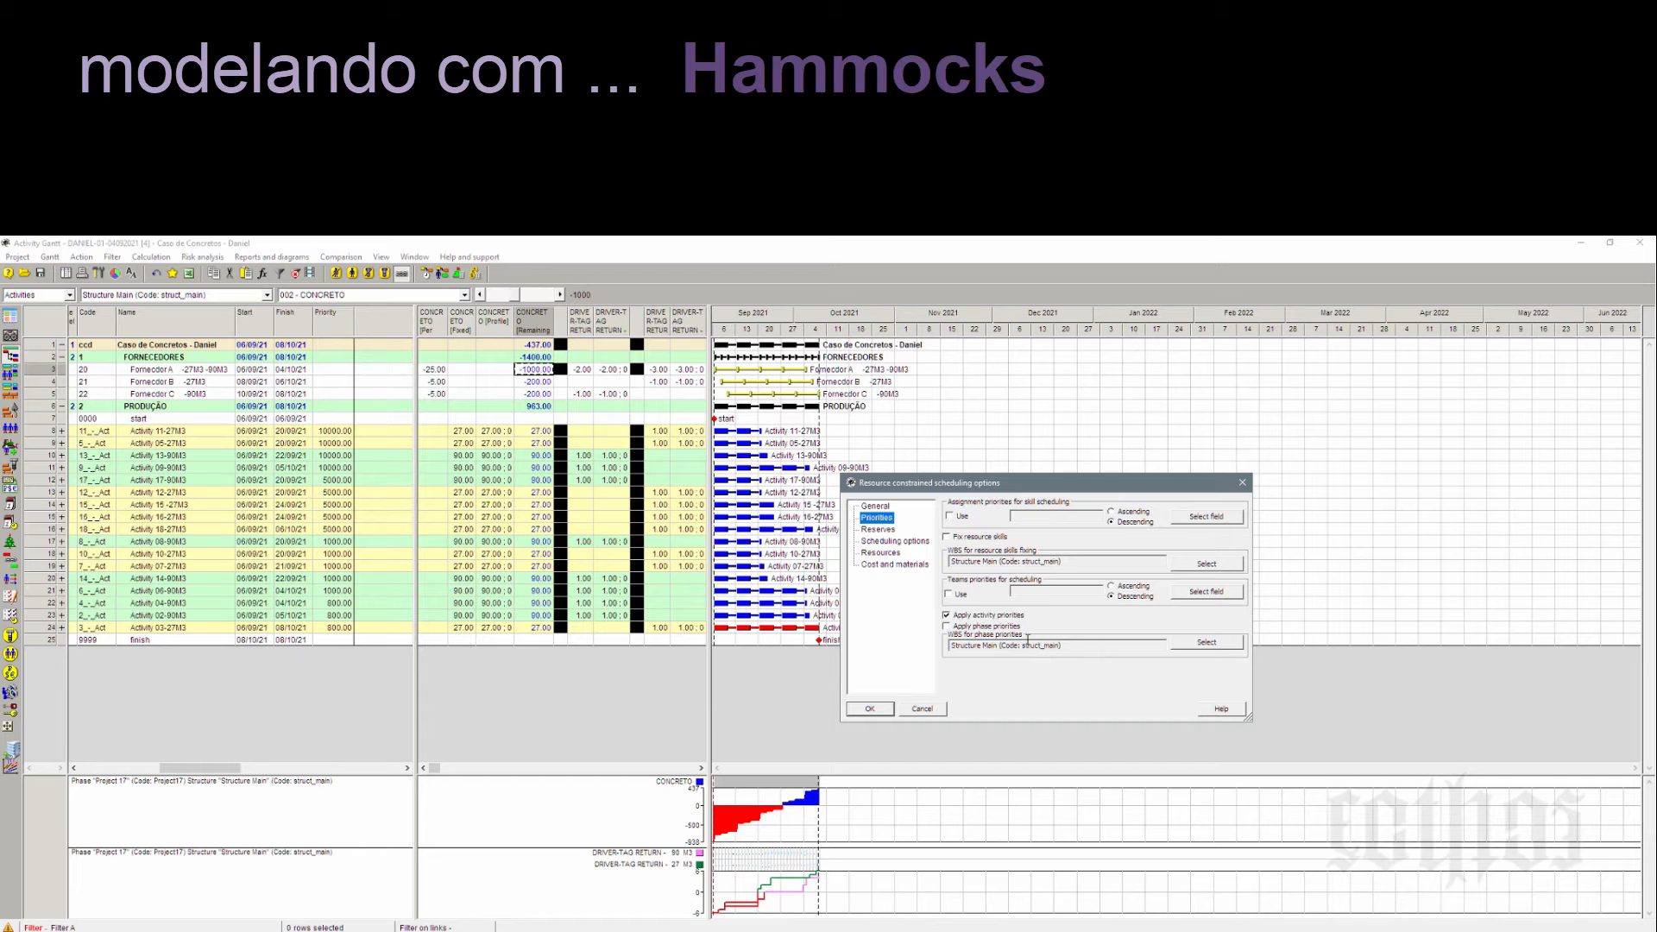
left_click(885, 508)
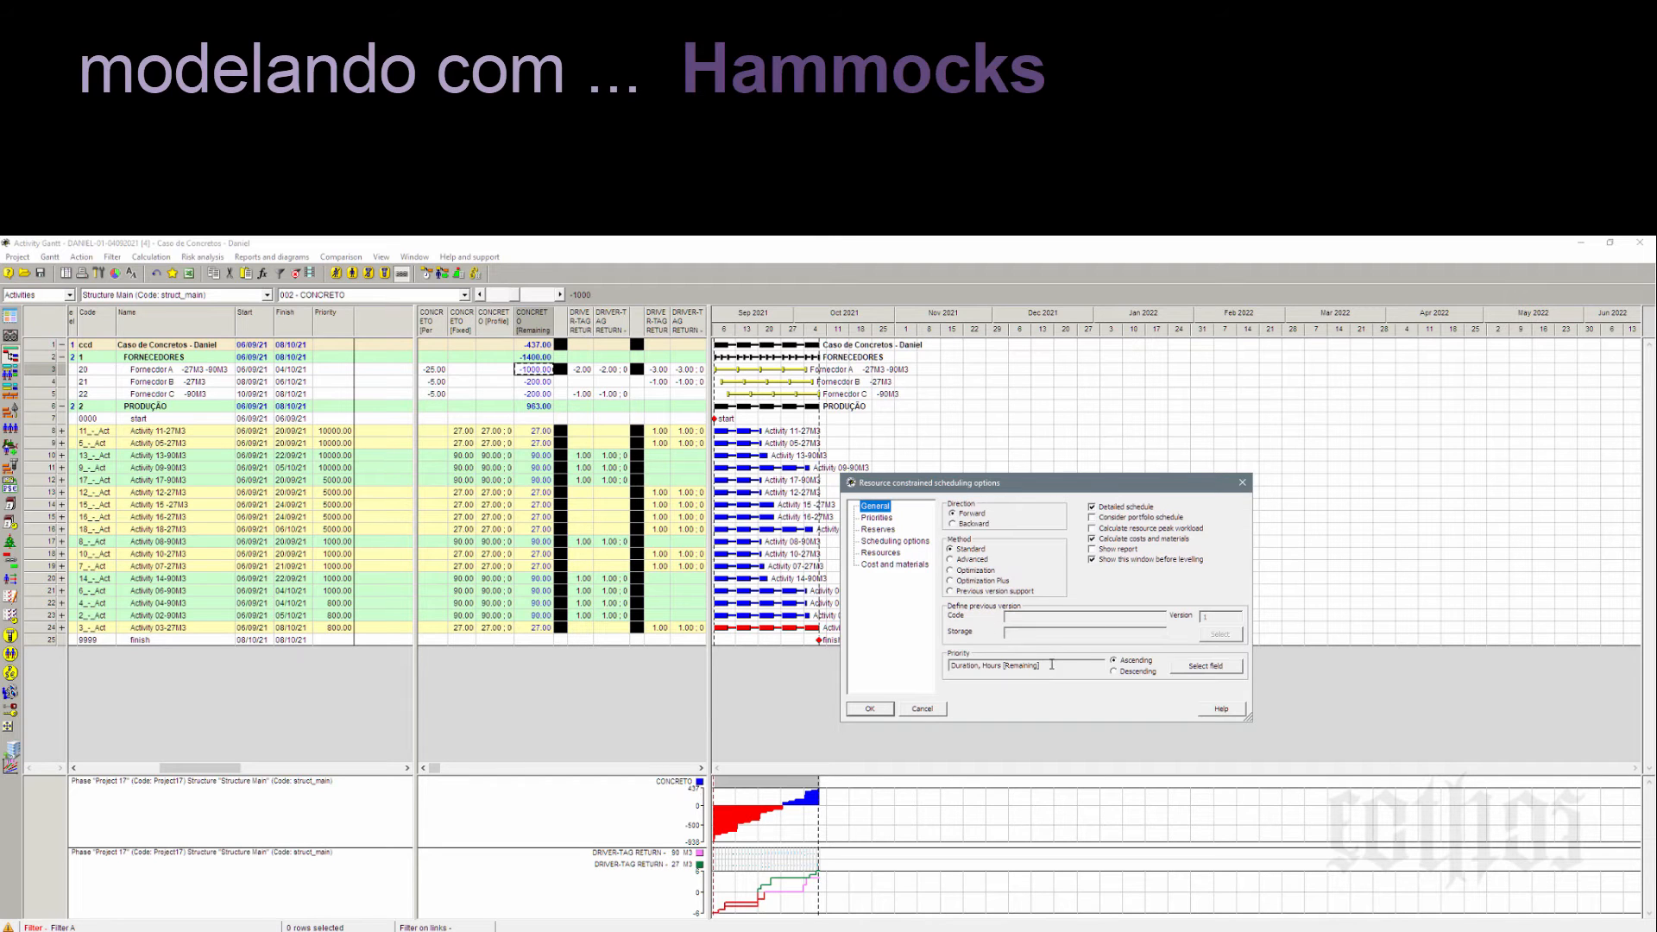
left_click_drag(1061, 665, 954, 661)
left_click(877, 517)
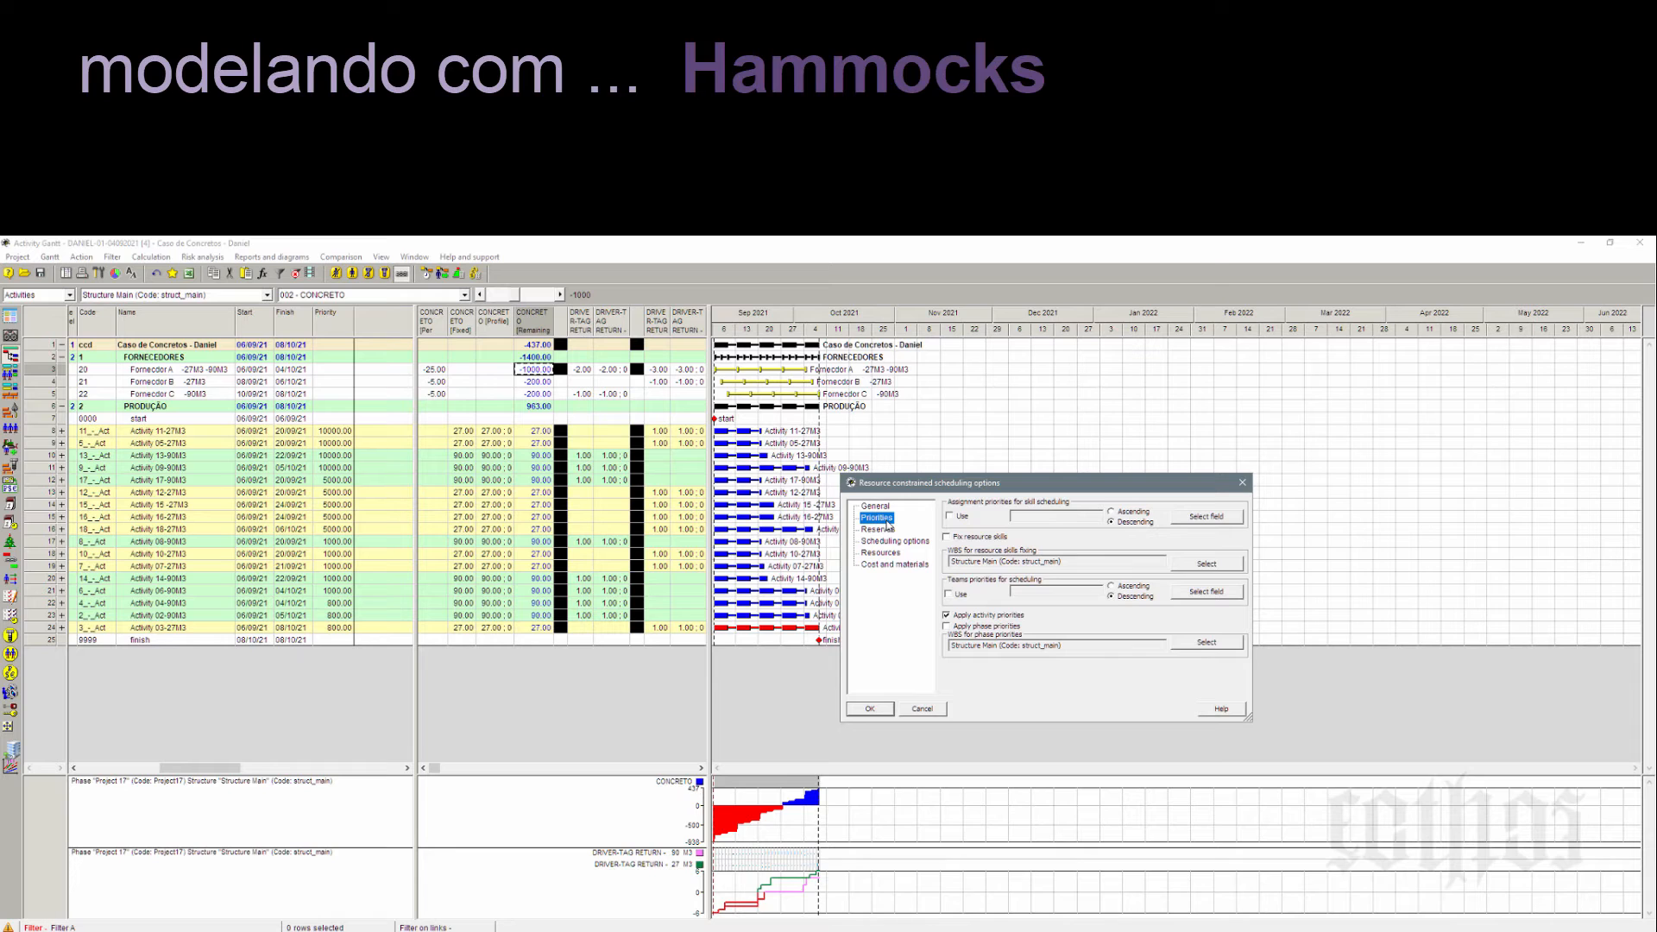
Step: Check the resource and the CONCRETO material set for leveling, run the forward Standard resource constrained scheduling, and decline further messages
left_click(881, 553)
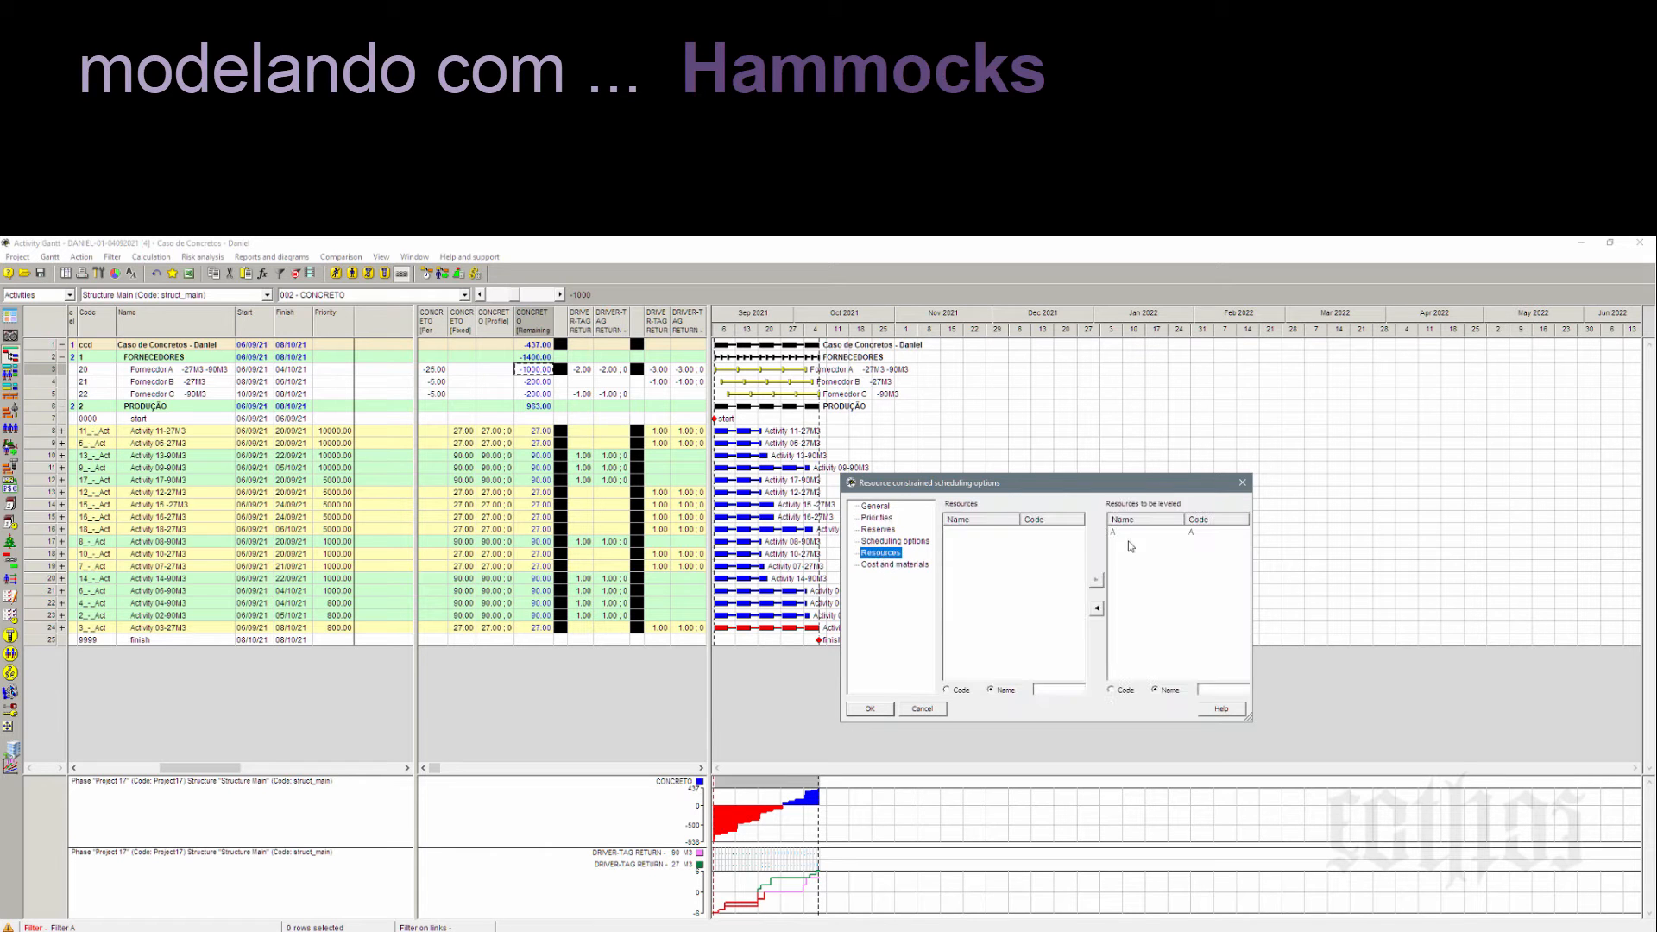
left_click(1122, 533)
left_click(888, 565)
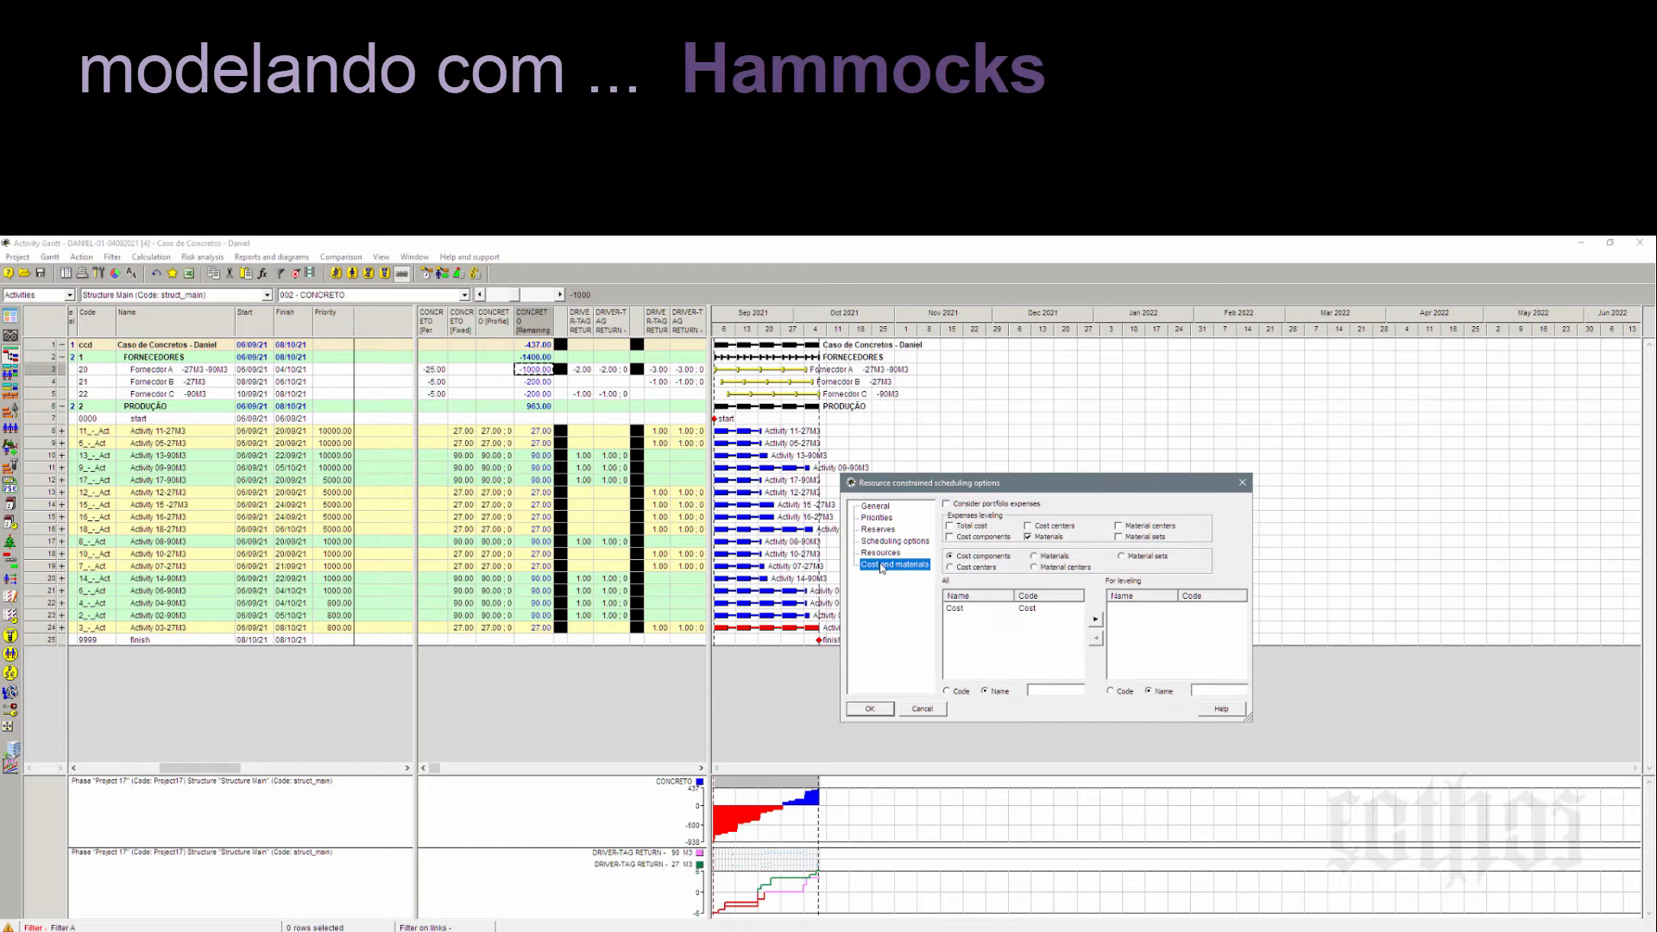
left_click(1049, 556)
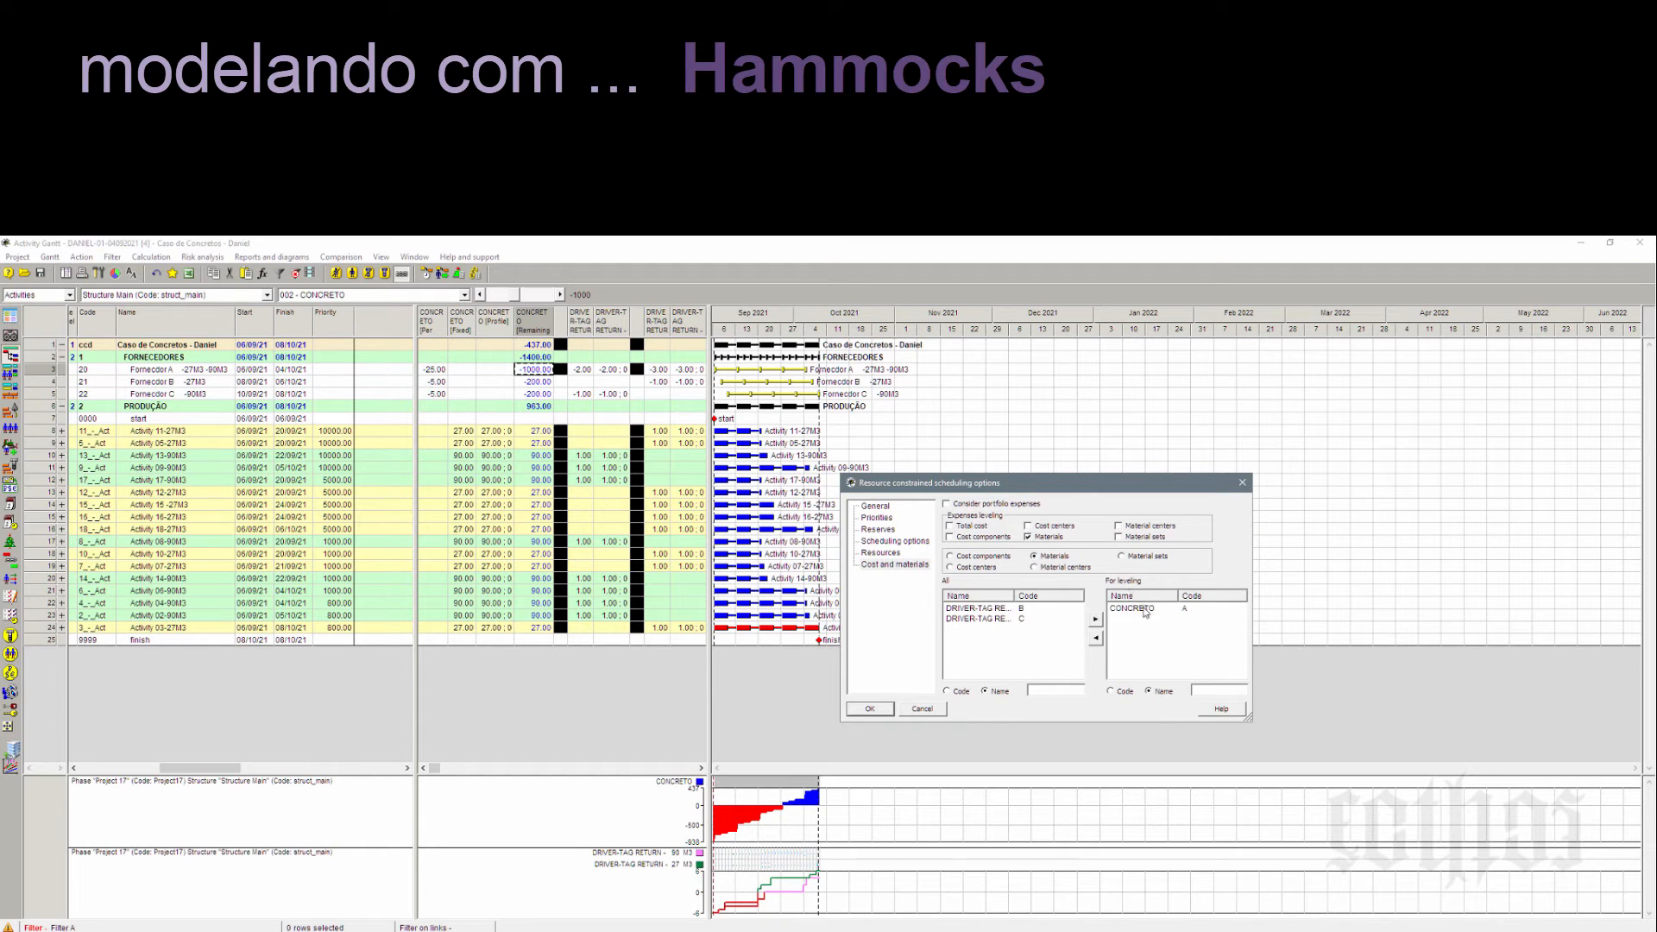
left_click(1139, 609)
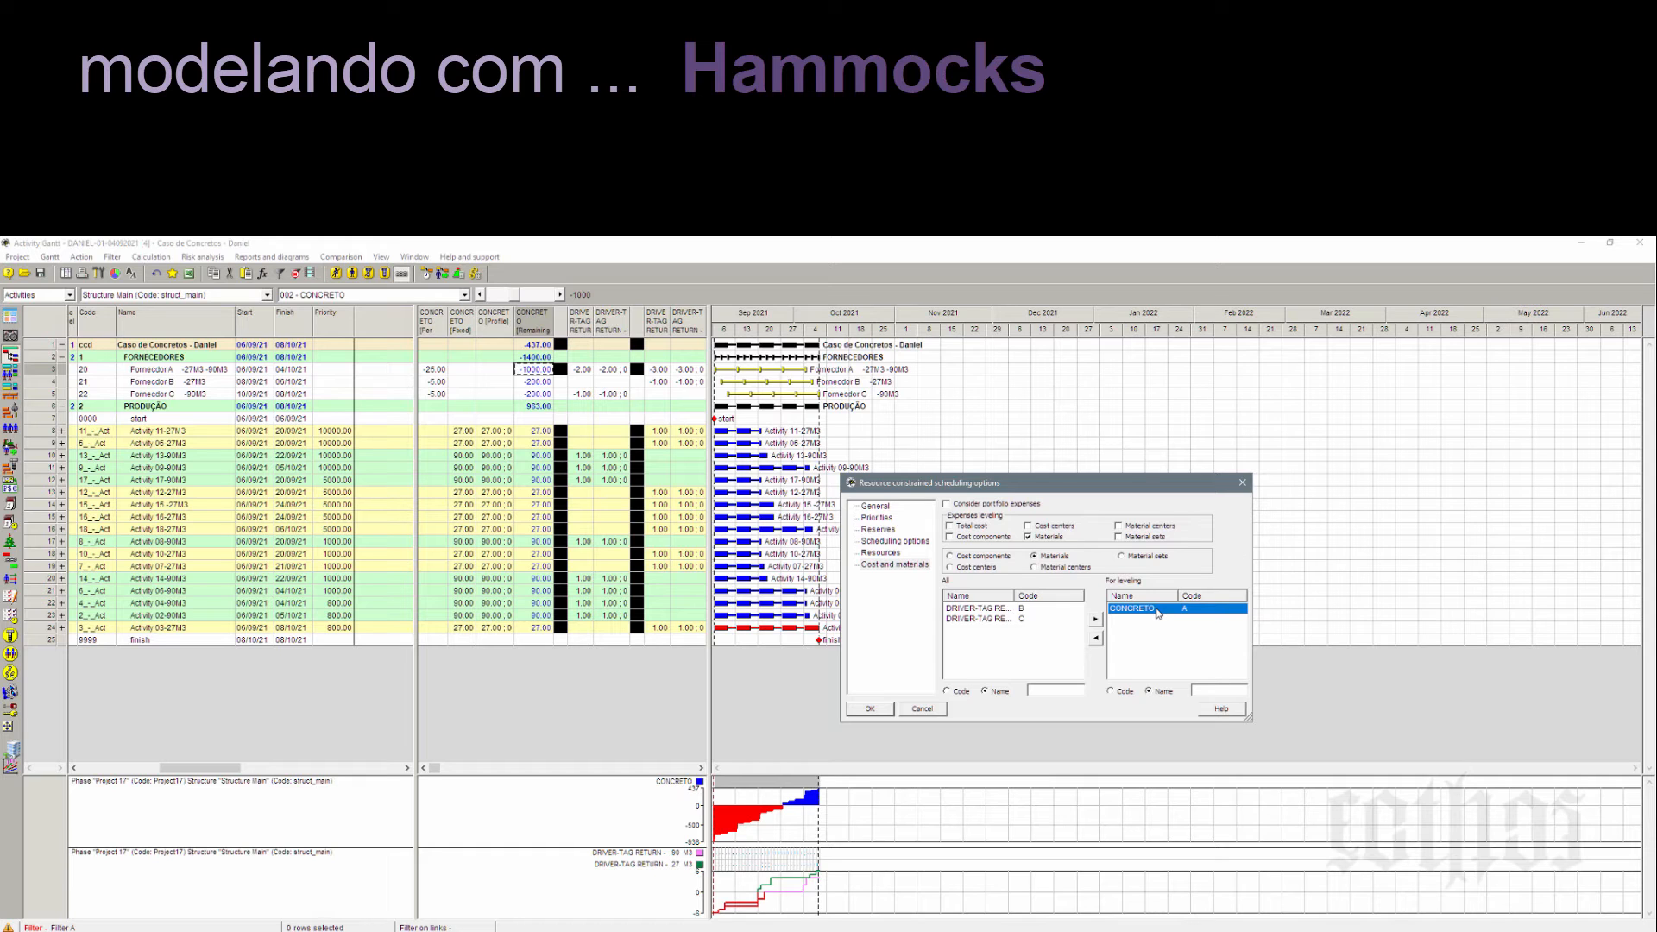
left_click(873, 708)
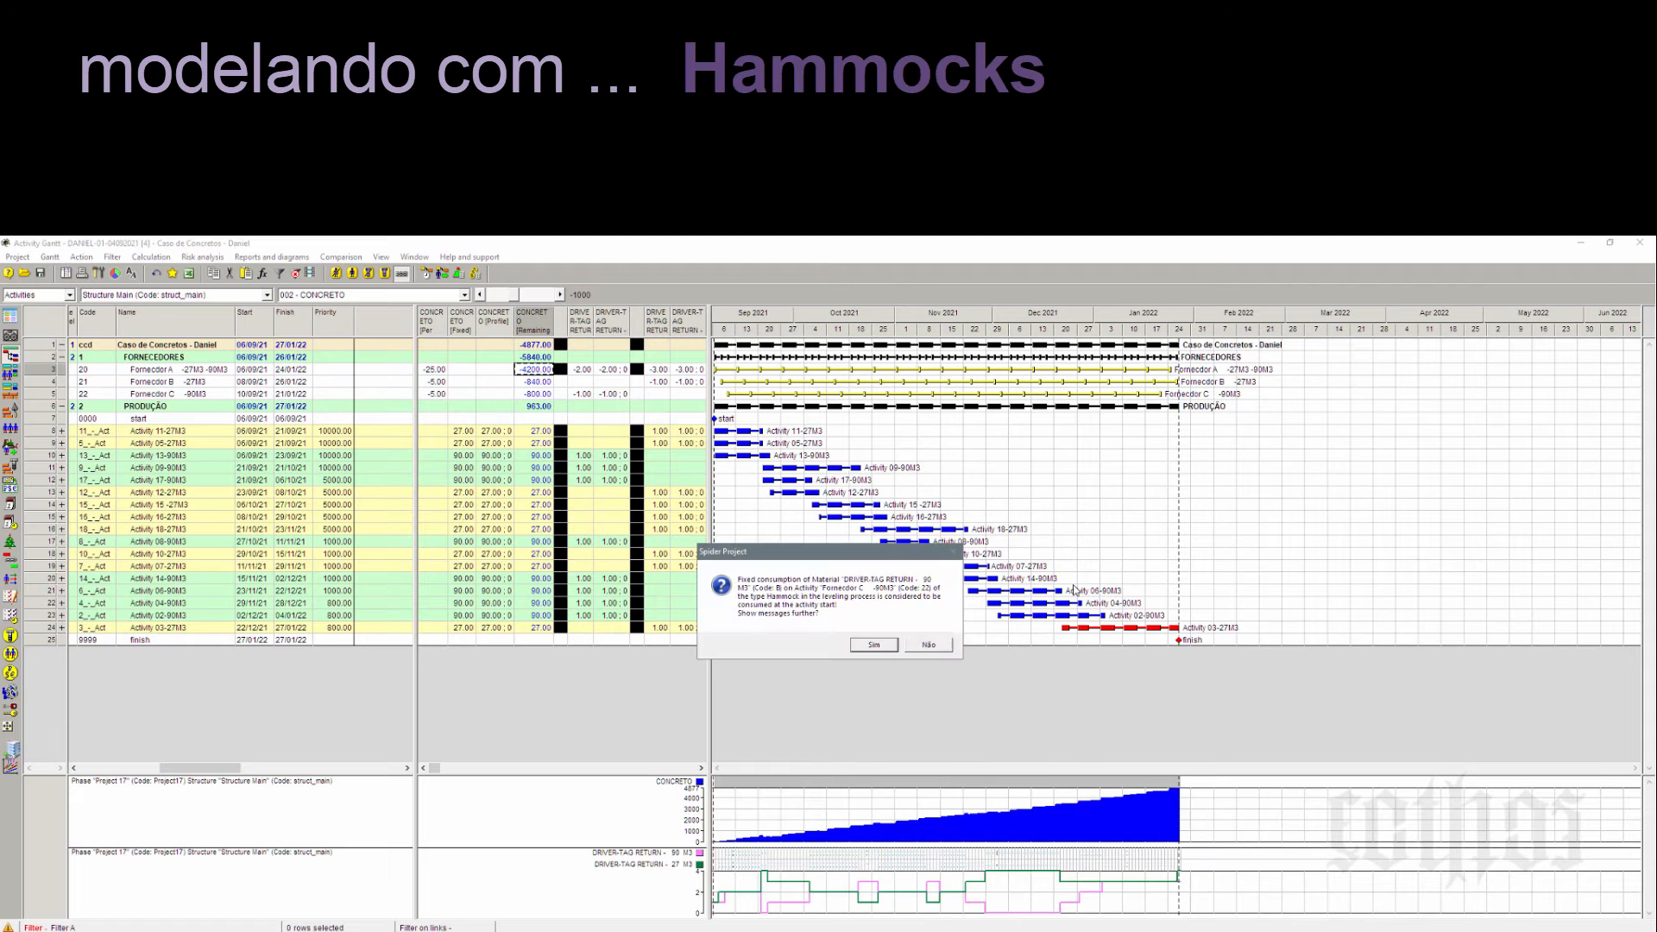
left_click(949, 649)
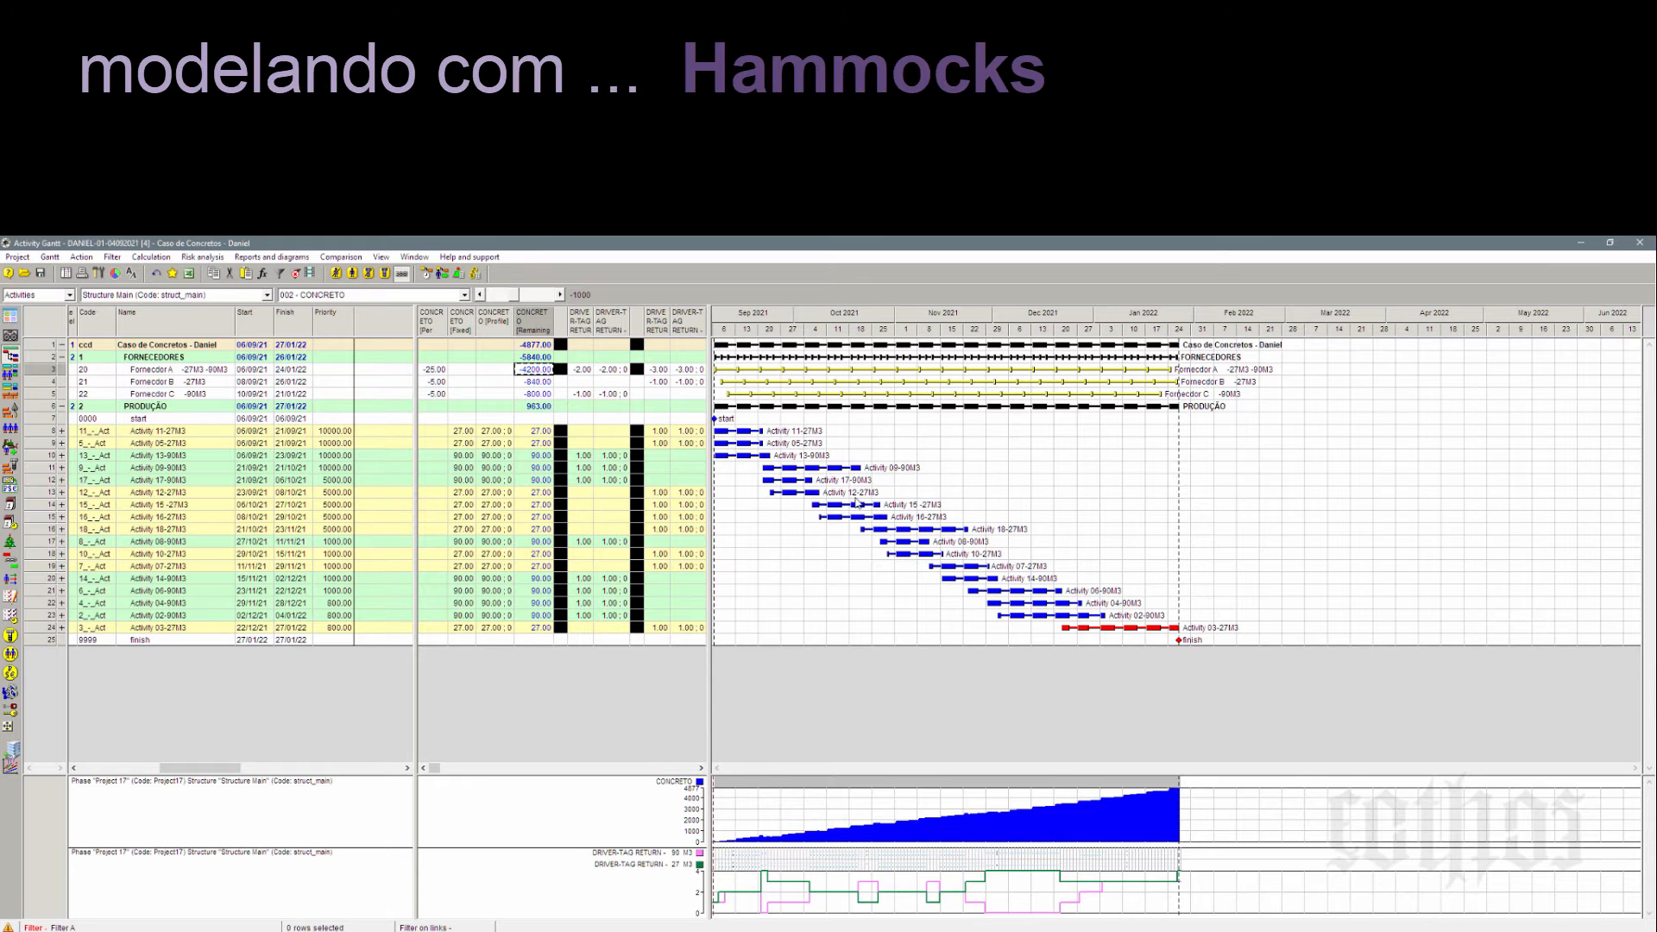
Step: Examine the leveled production and supplier bars across the widened Gantt chart
mouse_move(858, 515)
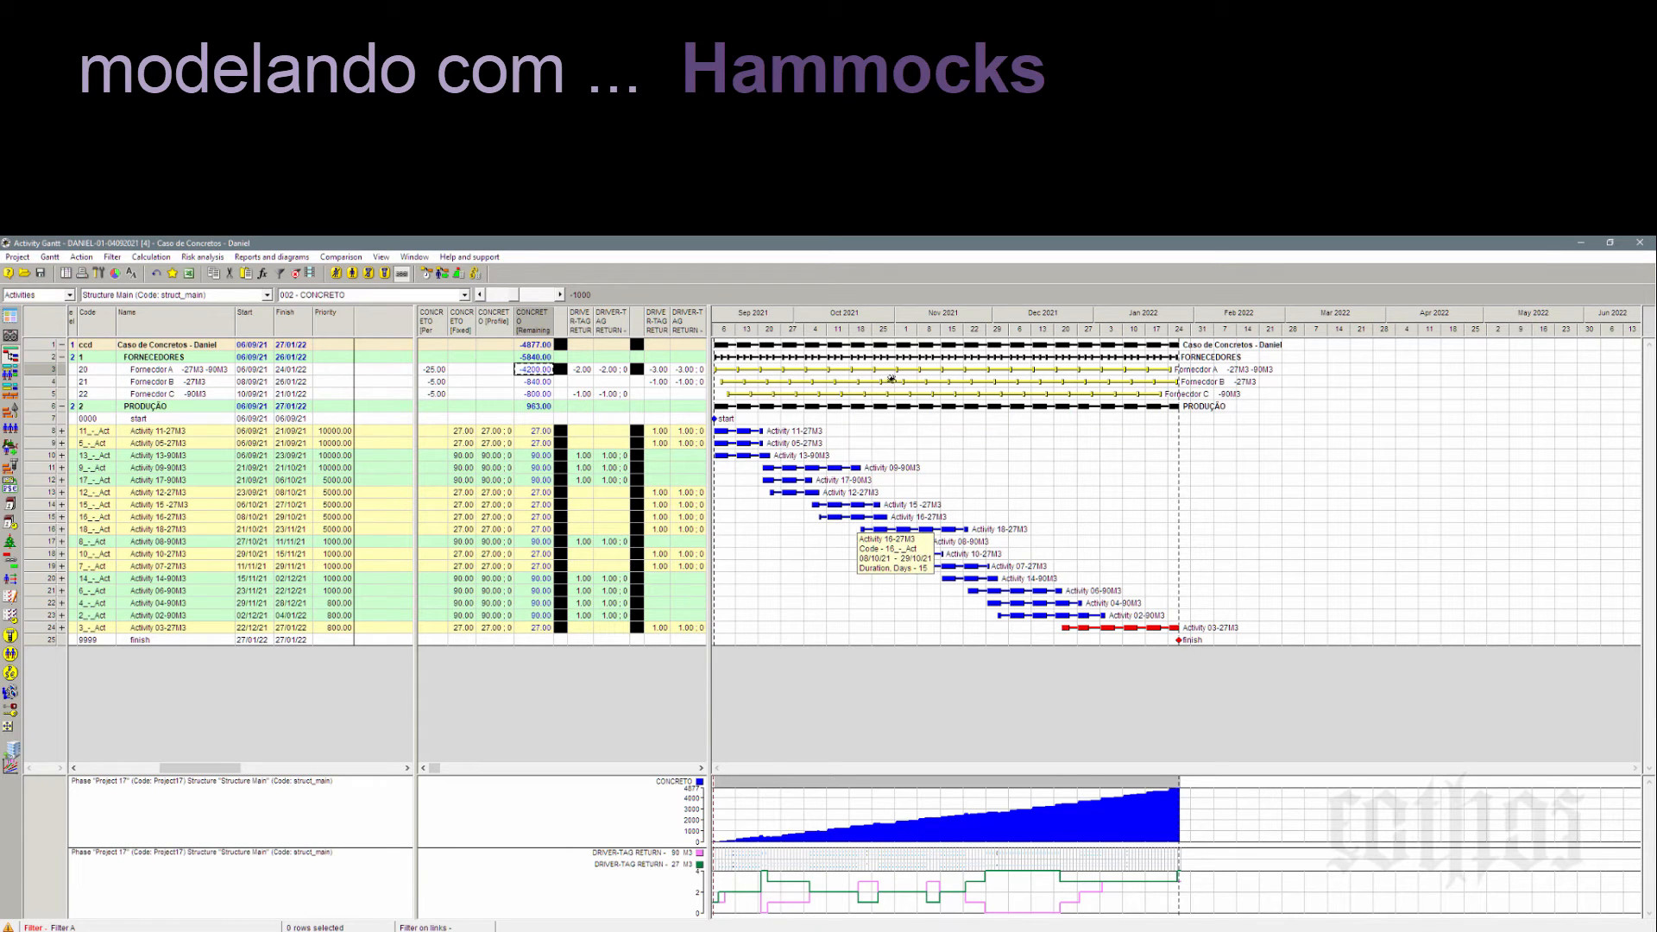
mouse_move(868, 390)
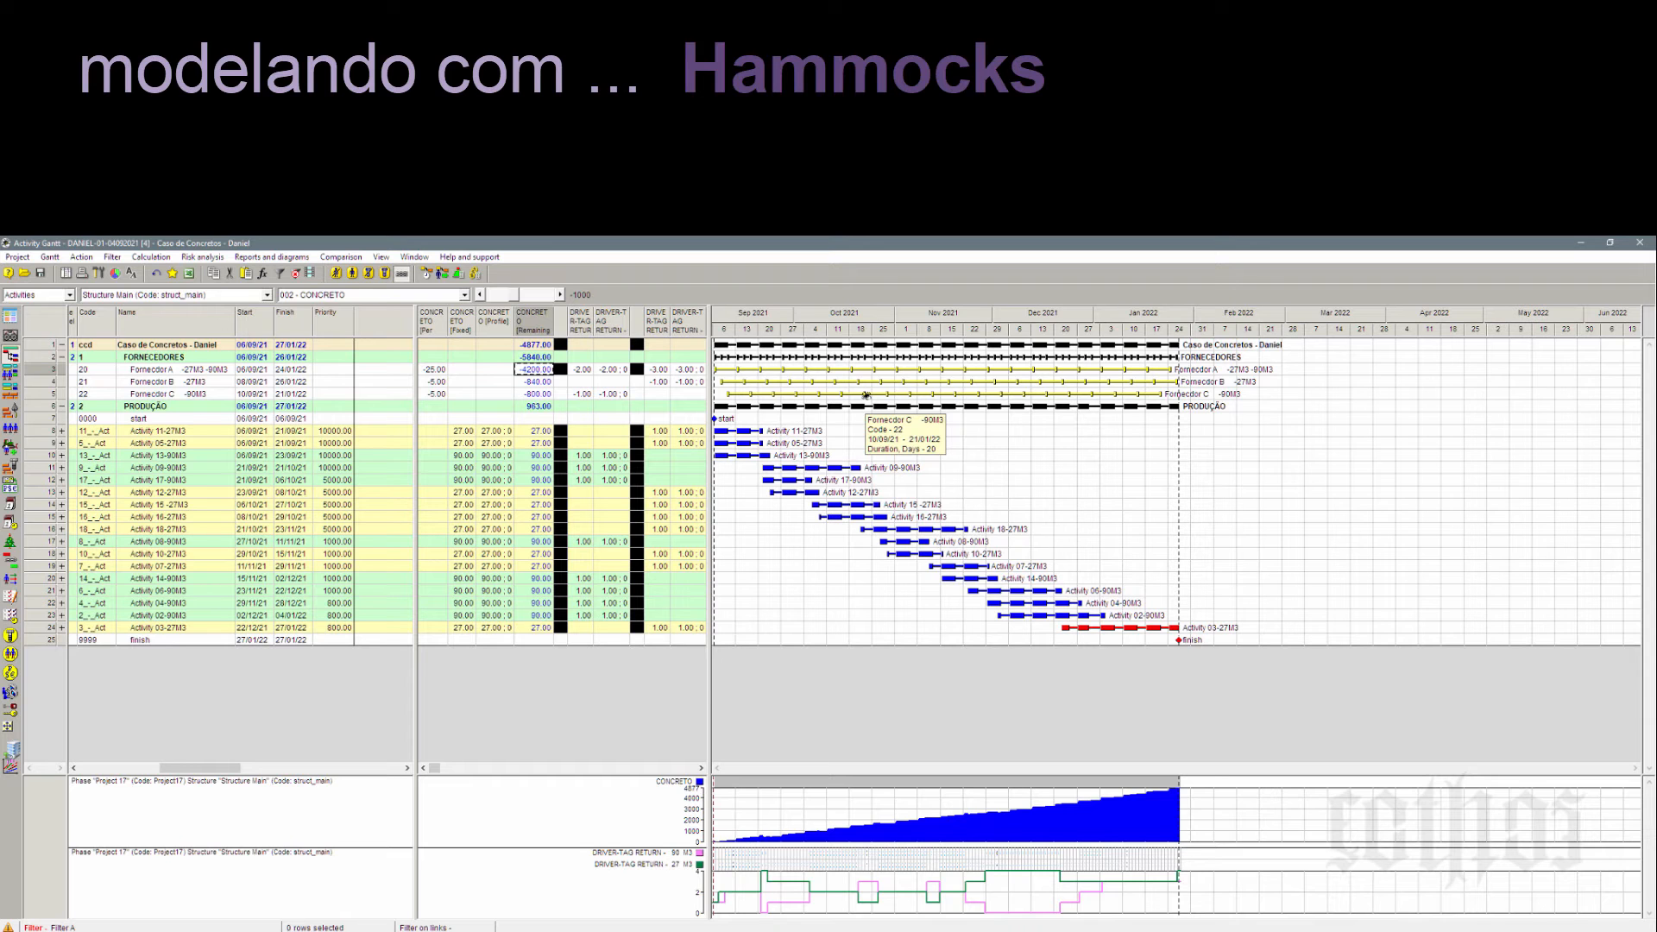
left_click_drag(709, 442, 521, 449)
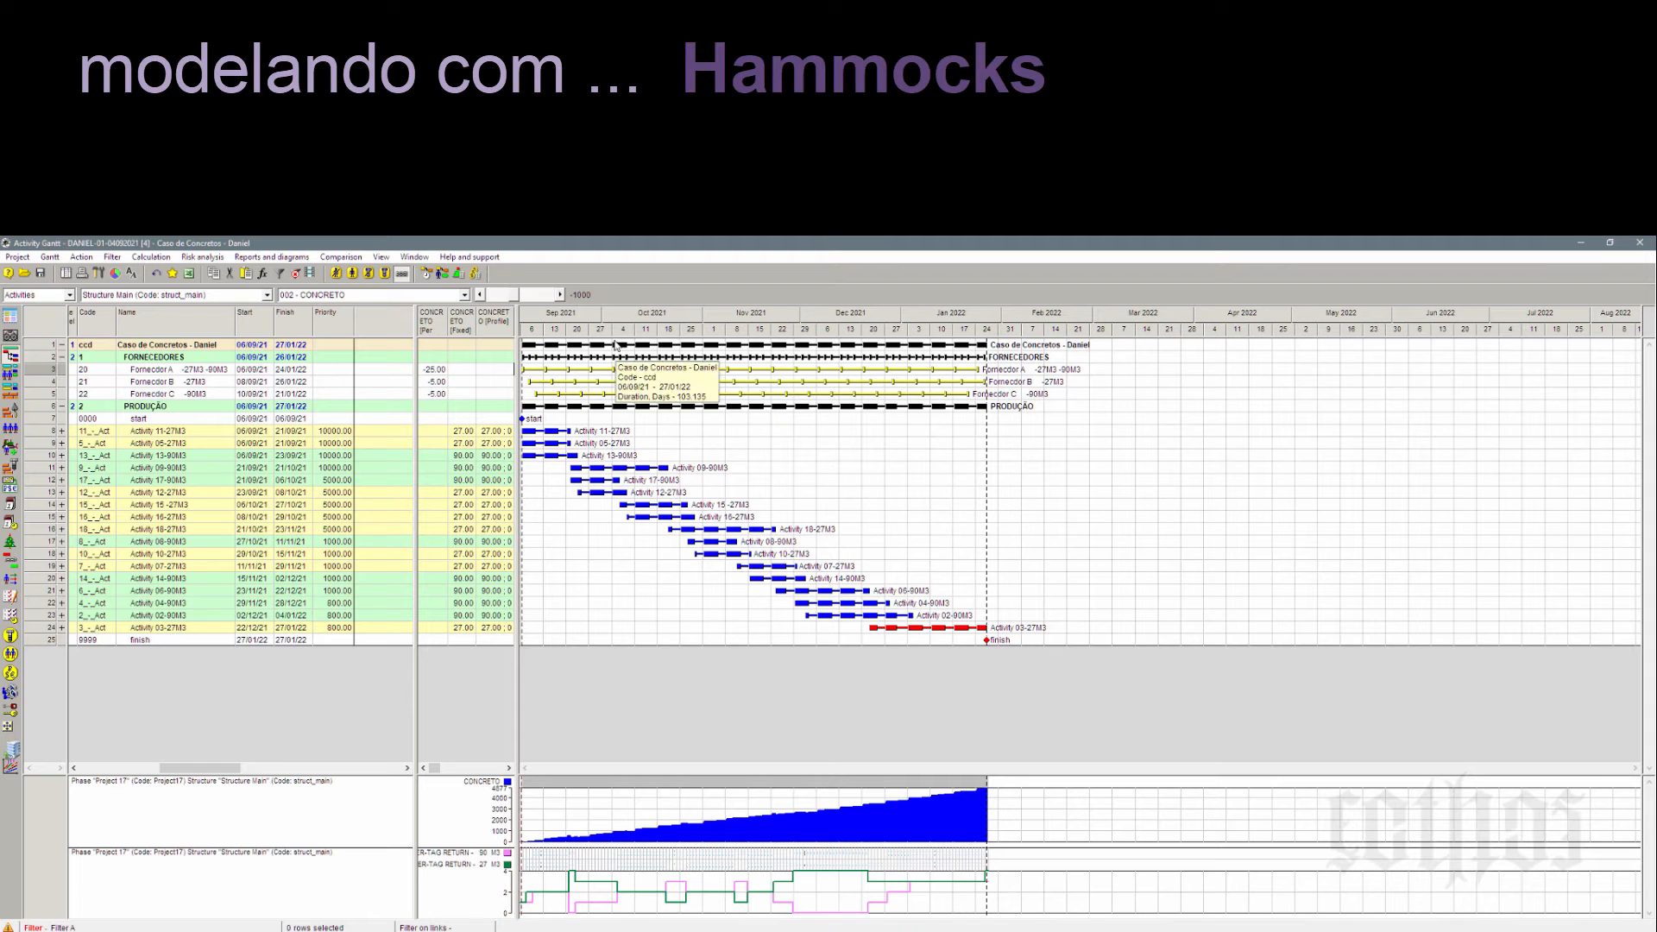
Step: Recheck the activity priorities and the duration priority field in the resource constrained scheduling options, and close them without rescheduling
left_click(443, 272)
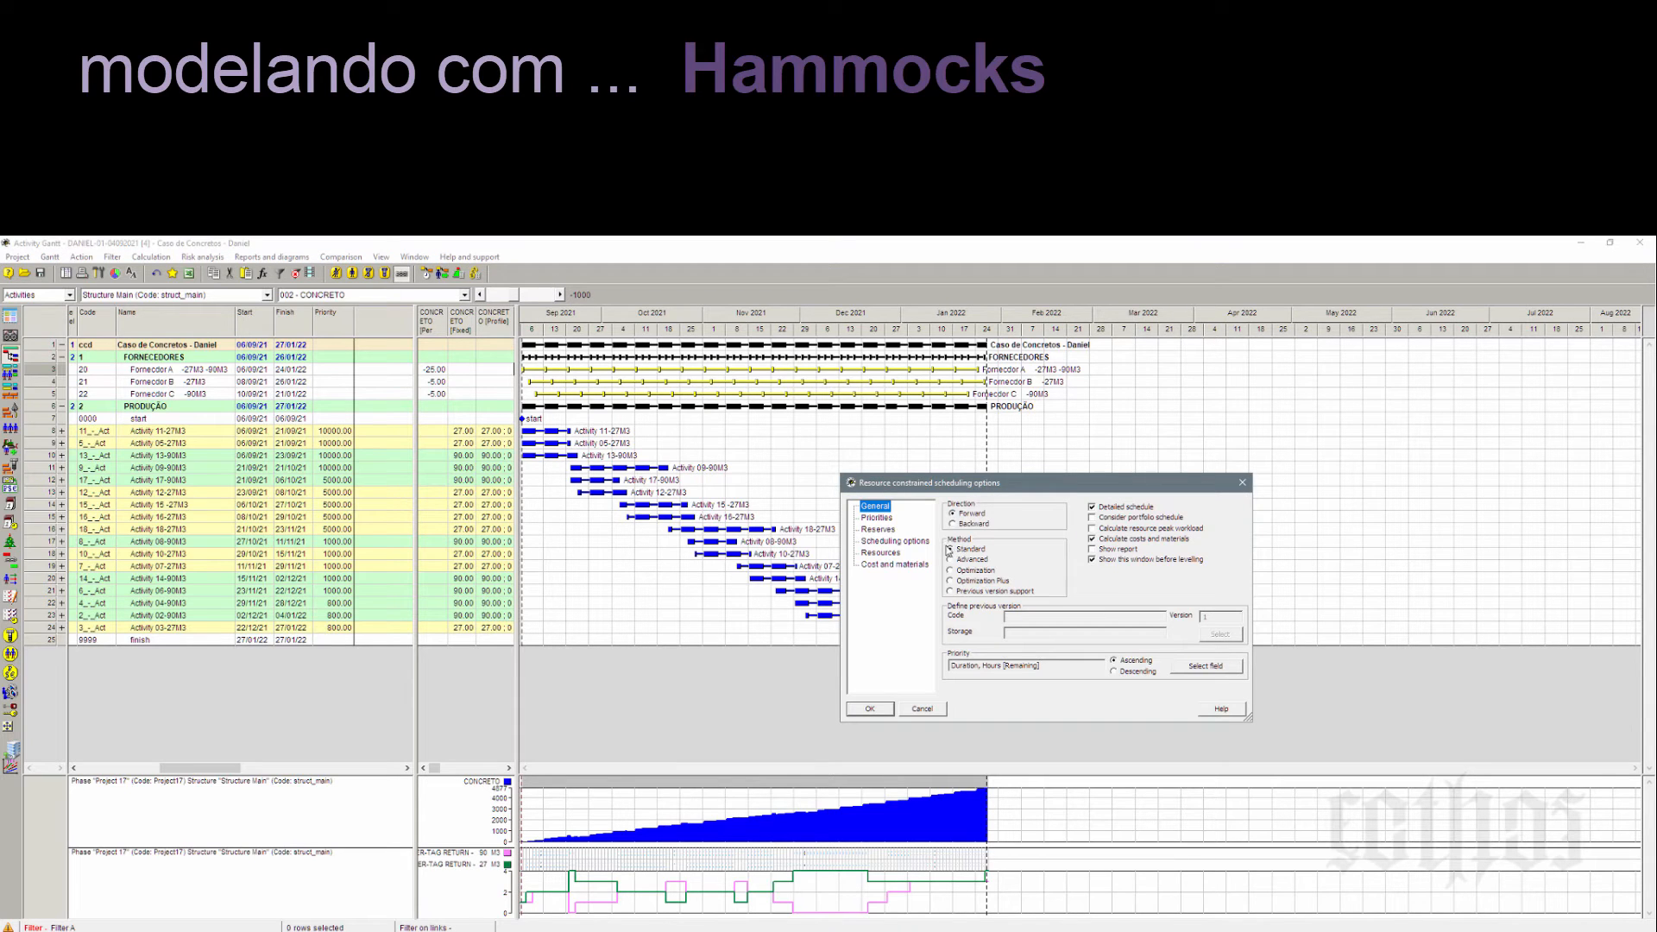
left_click(876, 518)
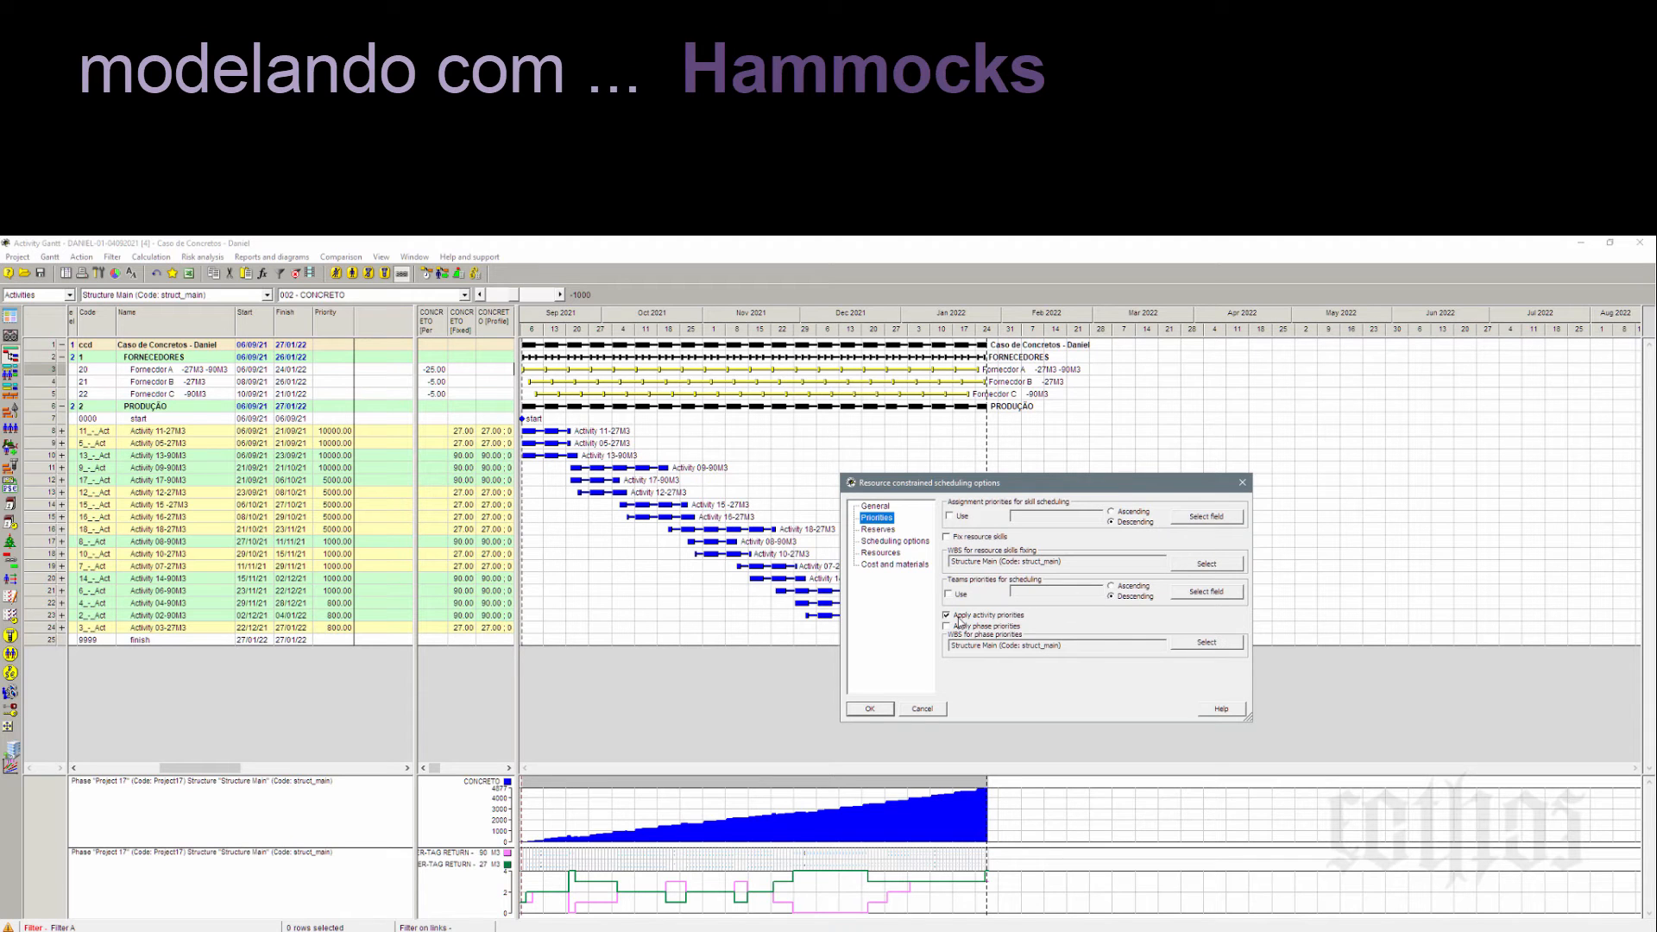
left_click(874, 508)
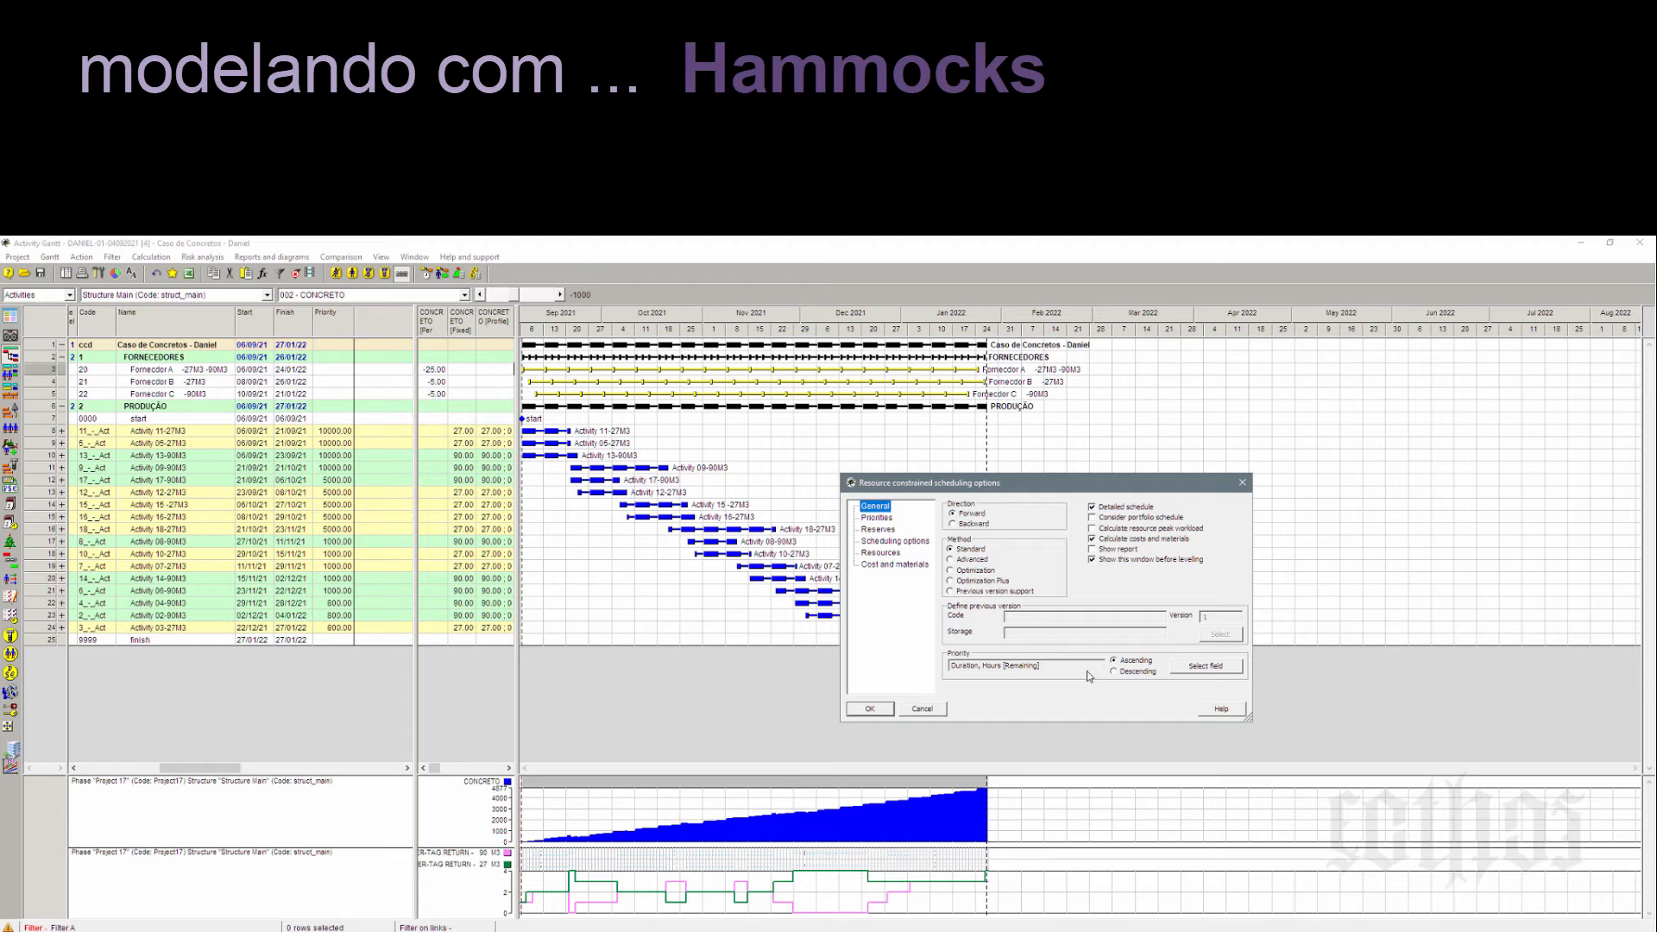
left_click(327, 437)
left_click(1243, 482)
Step: Compare the durations in days of the production activities within the 10000 and 5000 priority groups
left_click_drag(336, 430, 344, 472)
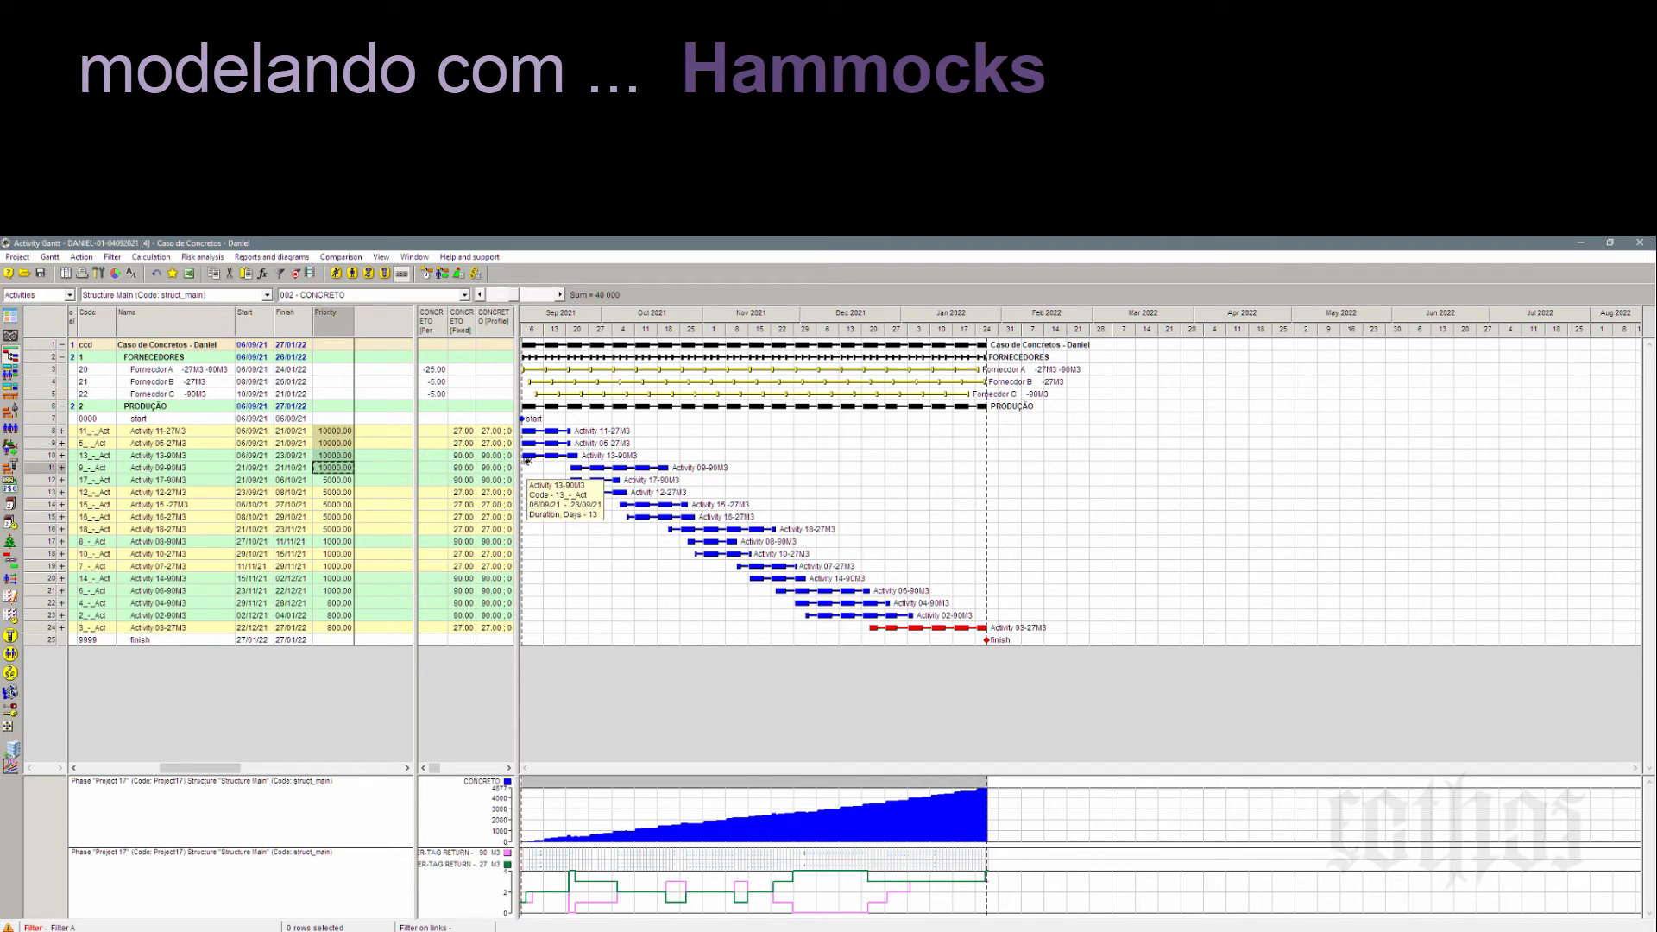
left_click_drag(516, 467, 734, 463)
left_click(721, 432)
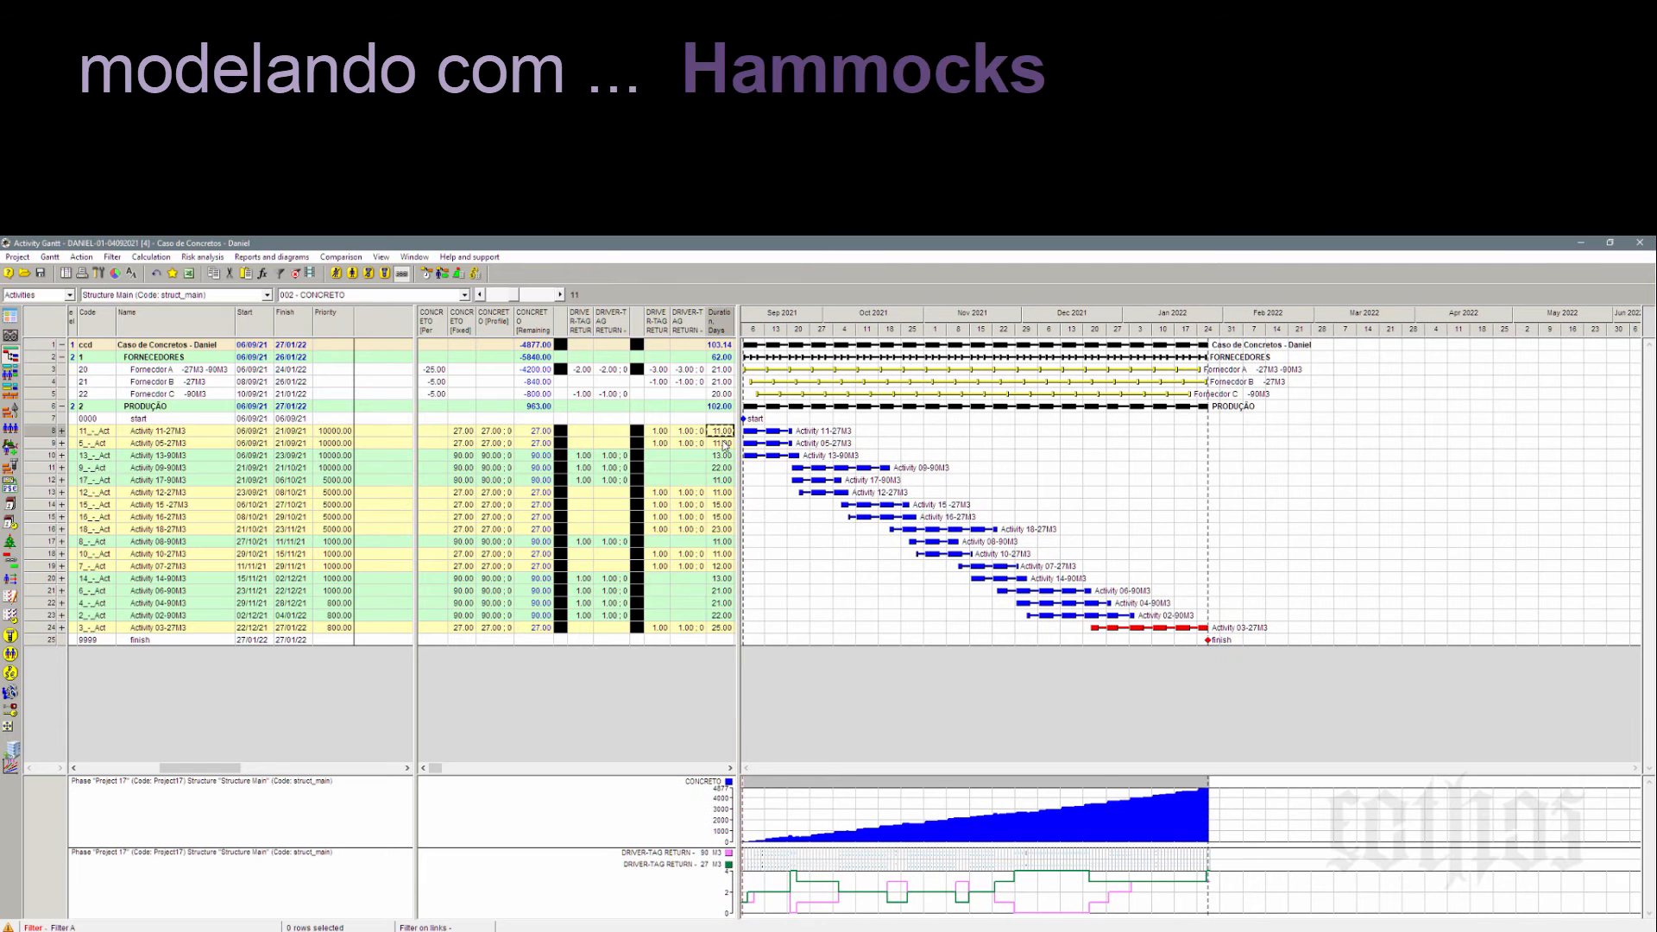
left_click(725, 457)
left_click(728, 469)
left_click_drag(344, 481, 338, 536)
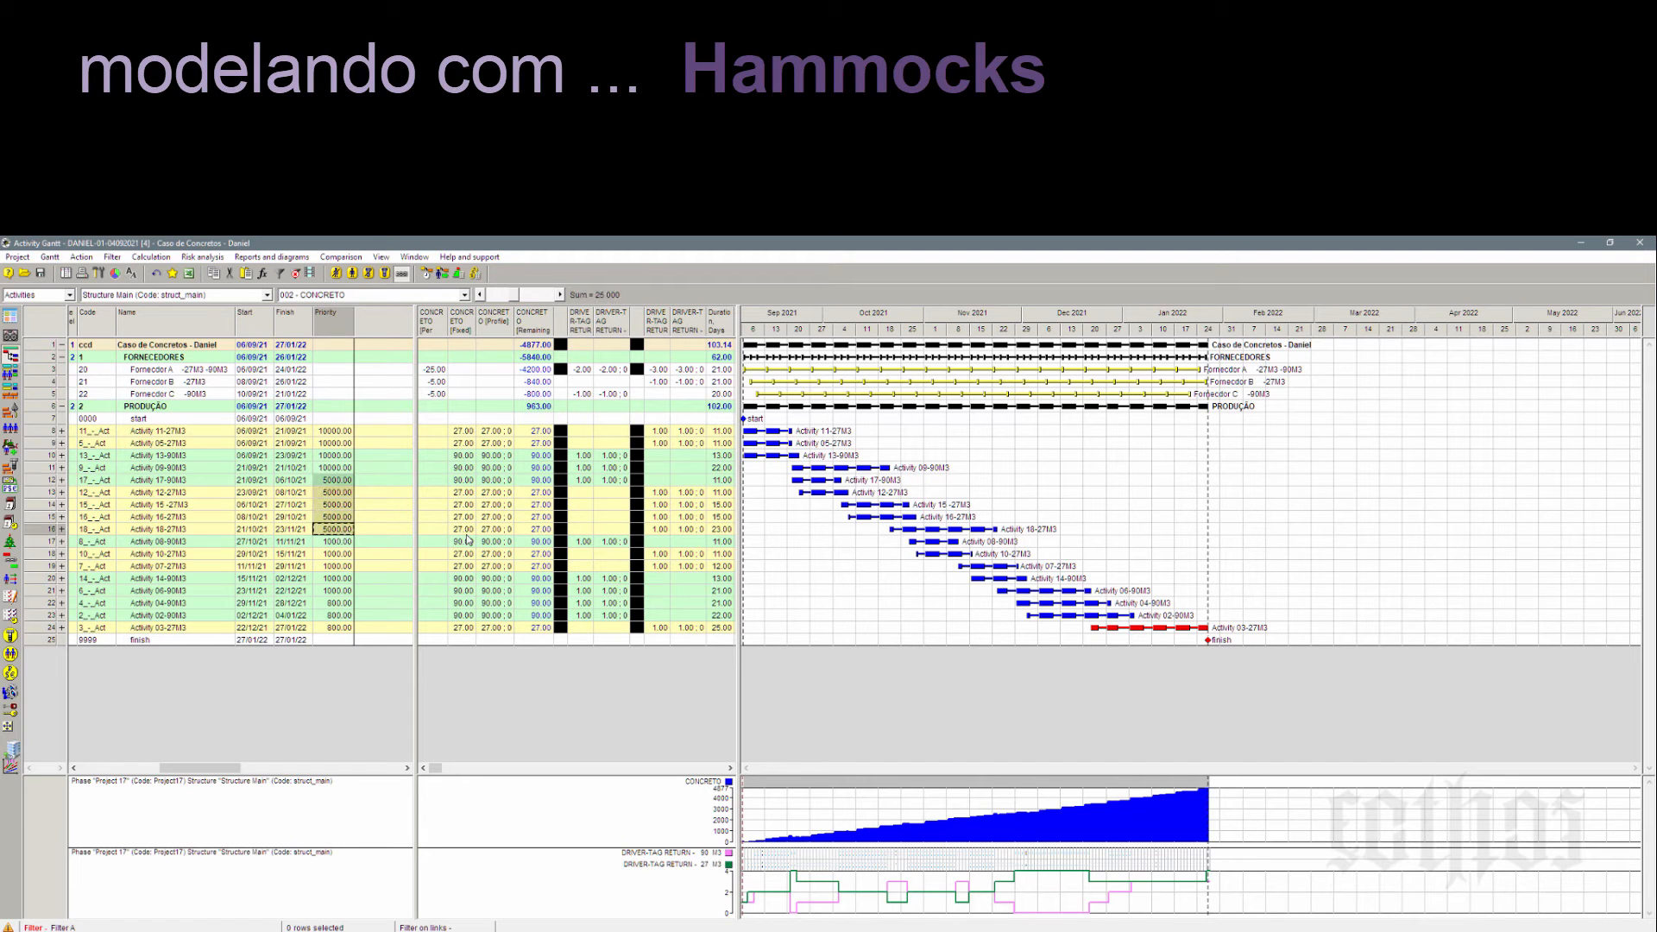
left_click(723, 492)
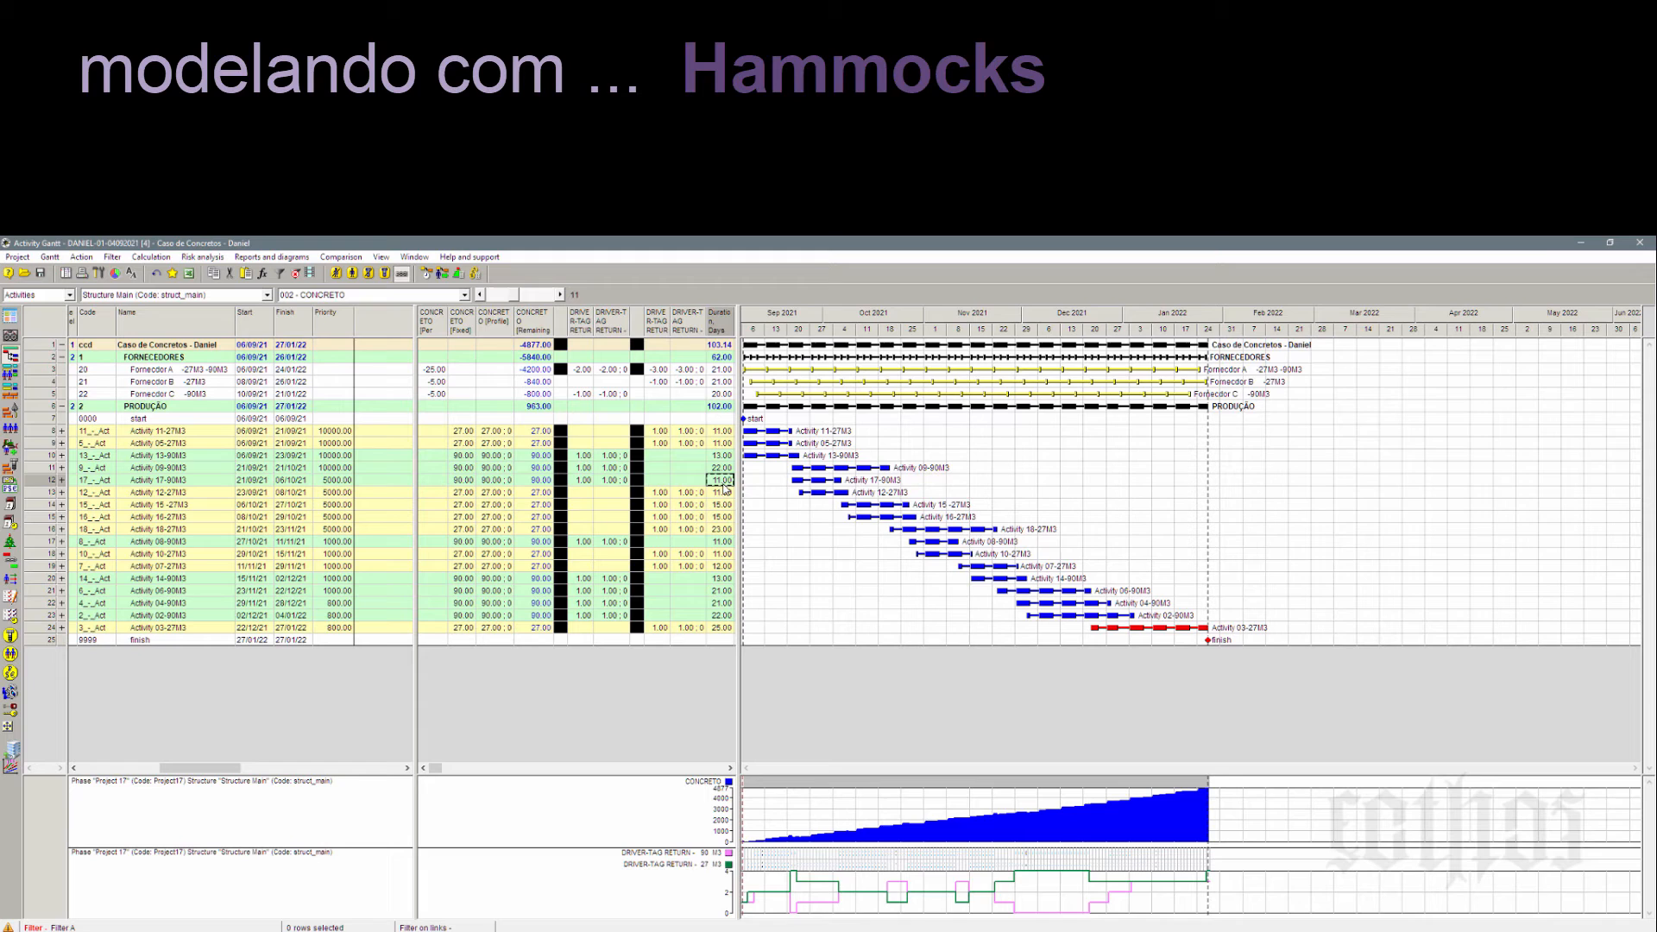
left_click(722, 529)
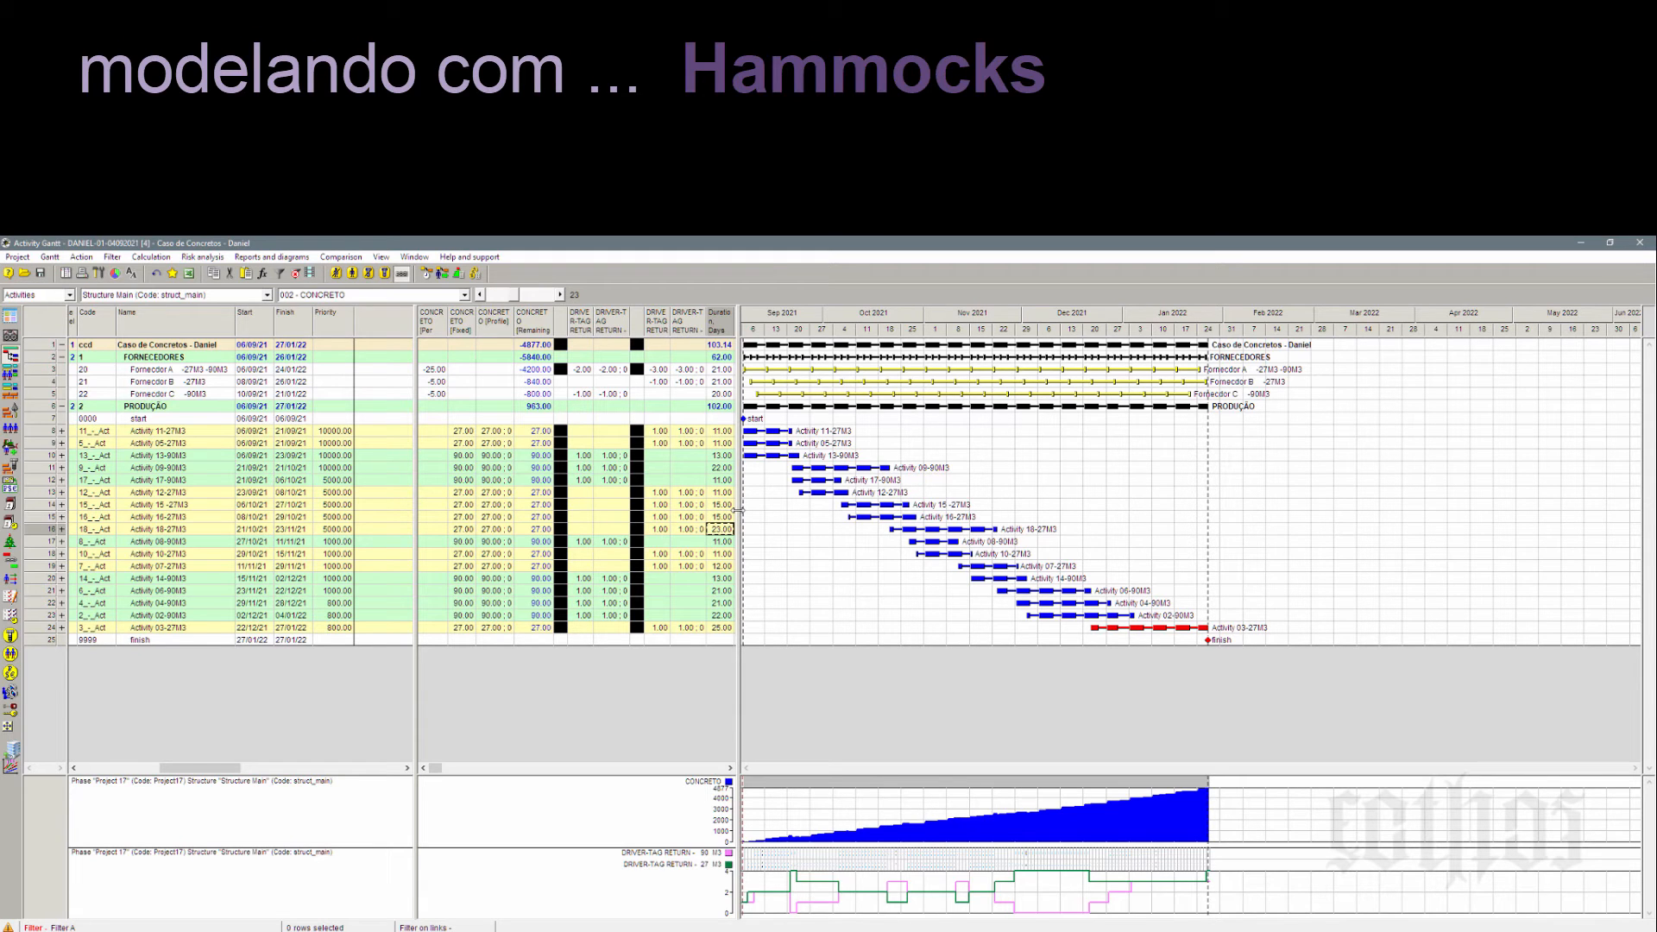
Step: Enlarge the Gantt chart area and examine the extended supply bars of the three suppliers
left_click_drag(736, 509, 451, 516)
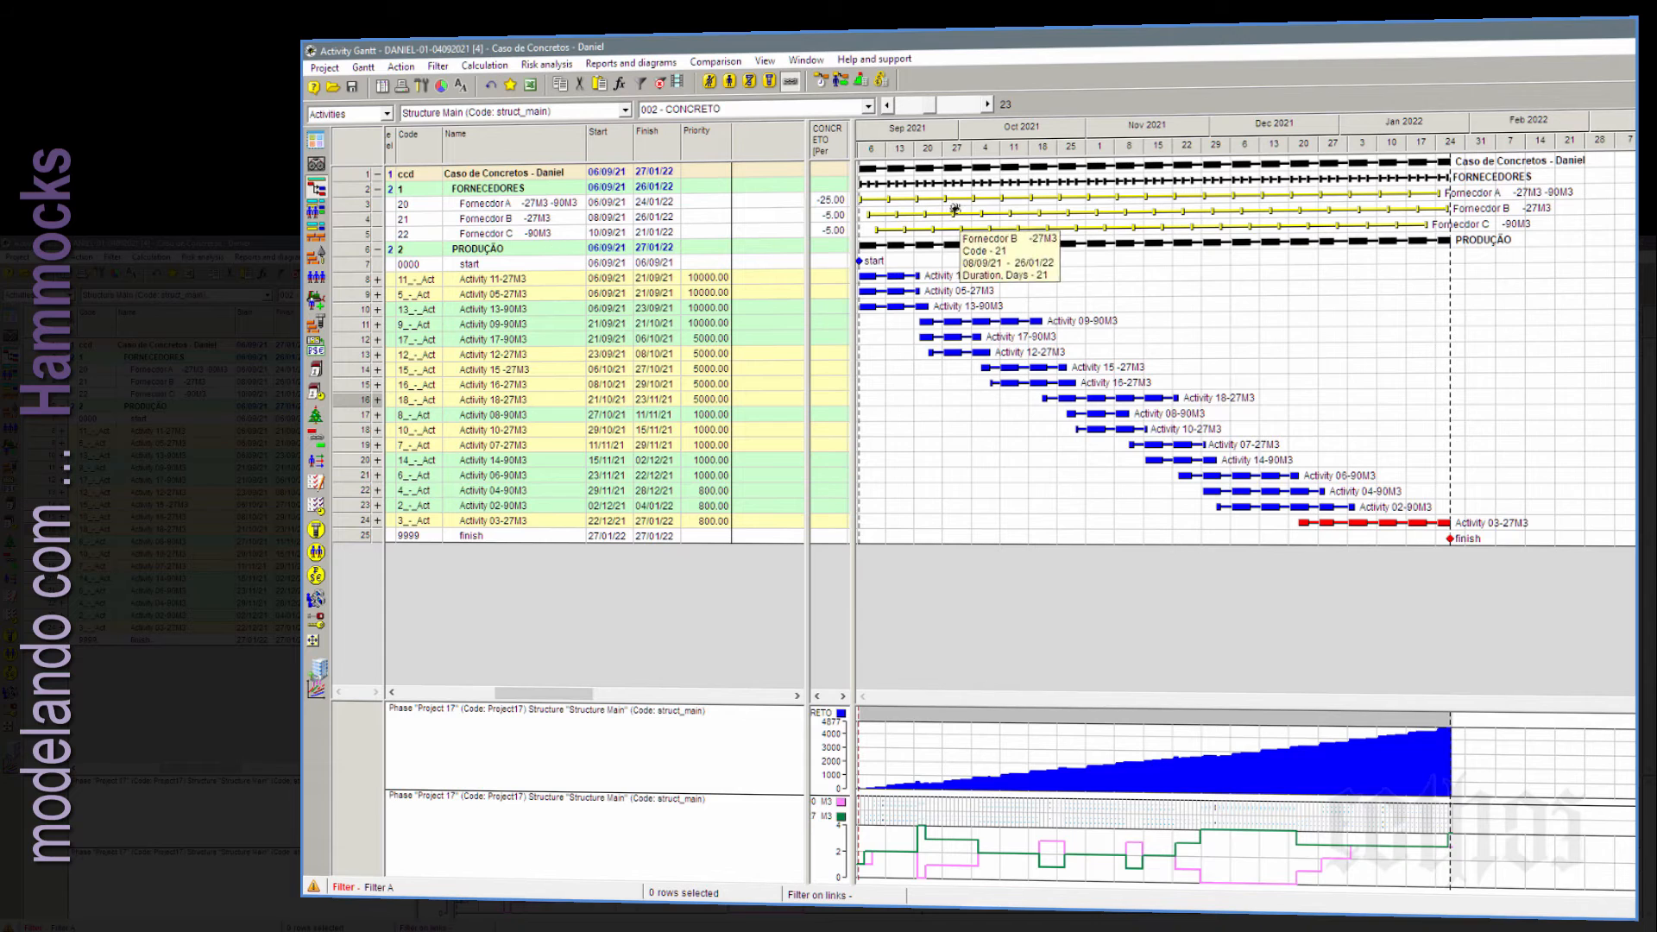
mouse_move(1288, 215)
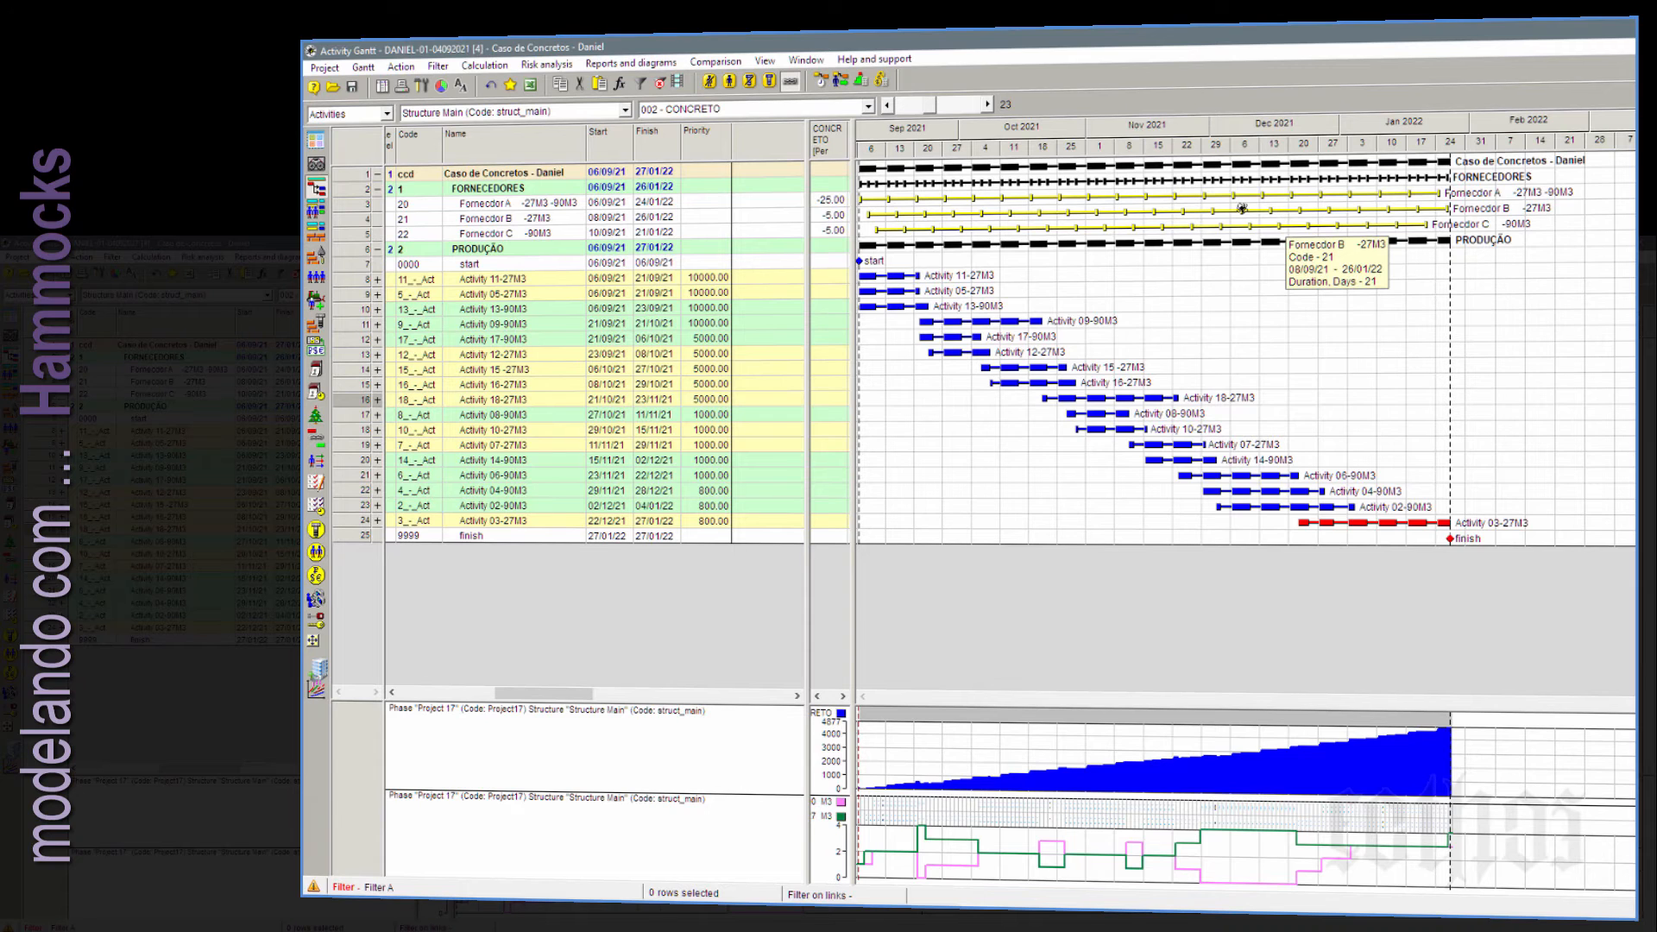
mouse_move(1190, 197)
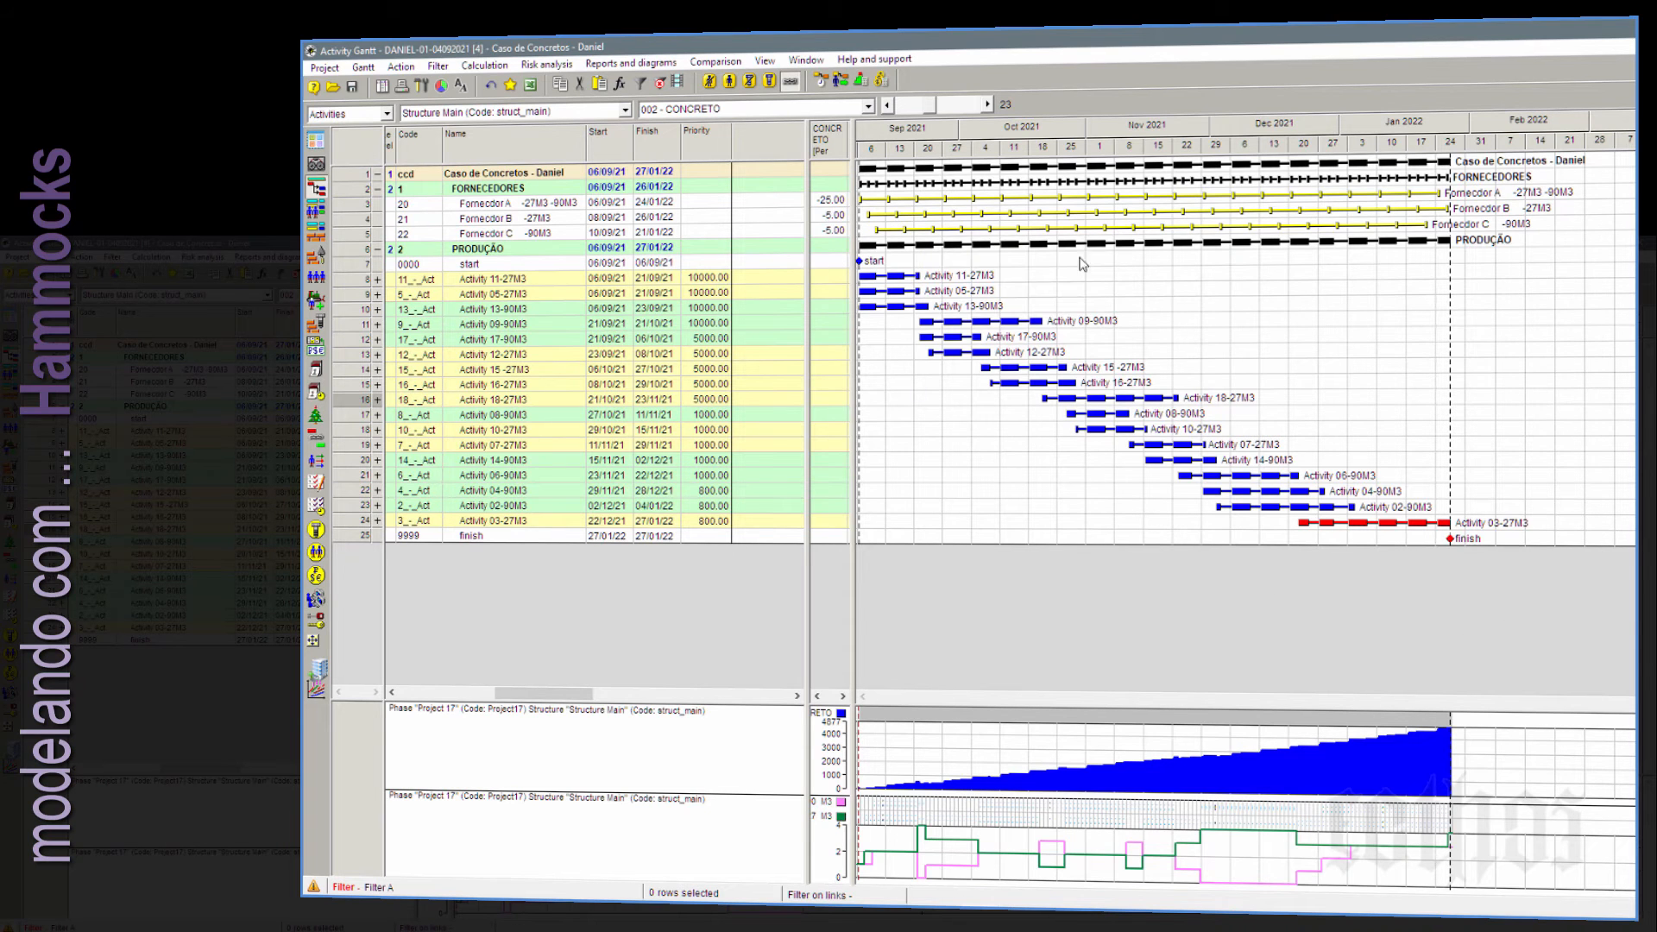
mouse_move(957, 223)
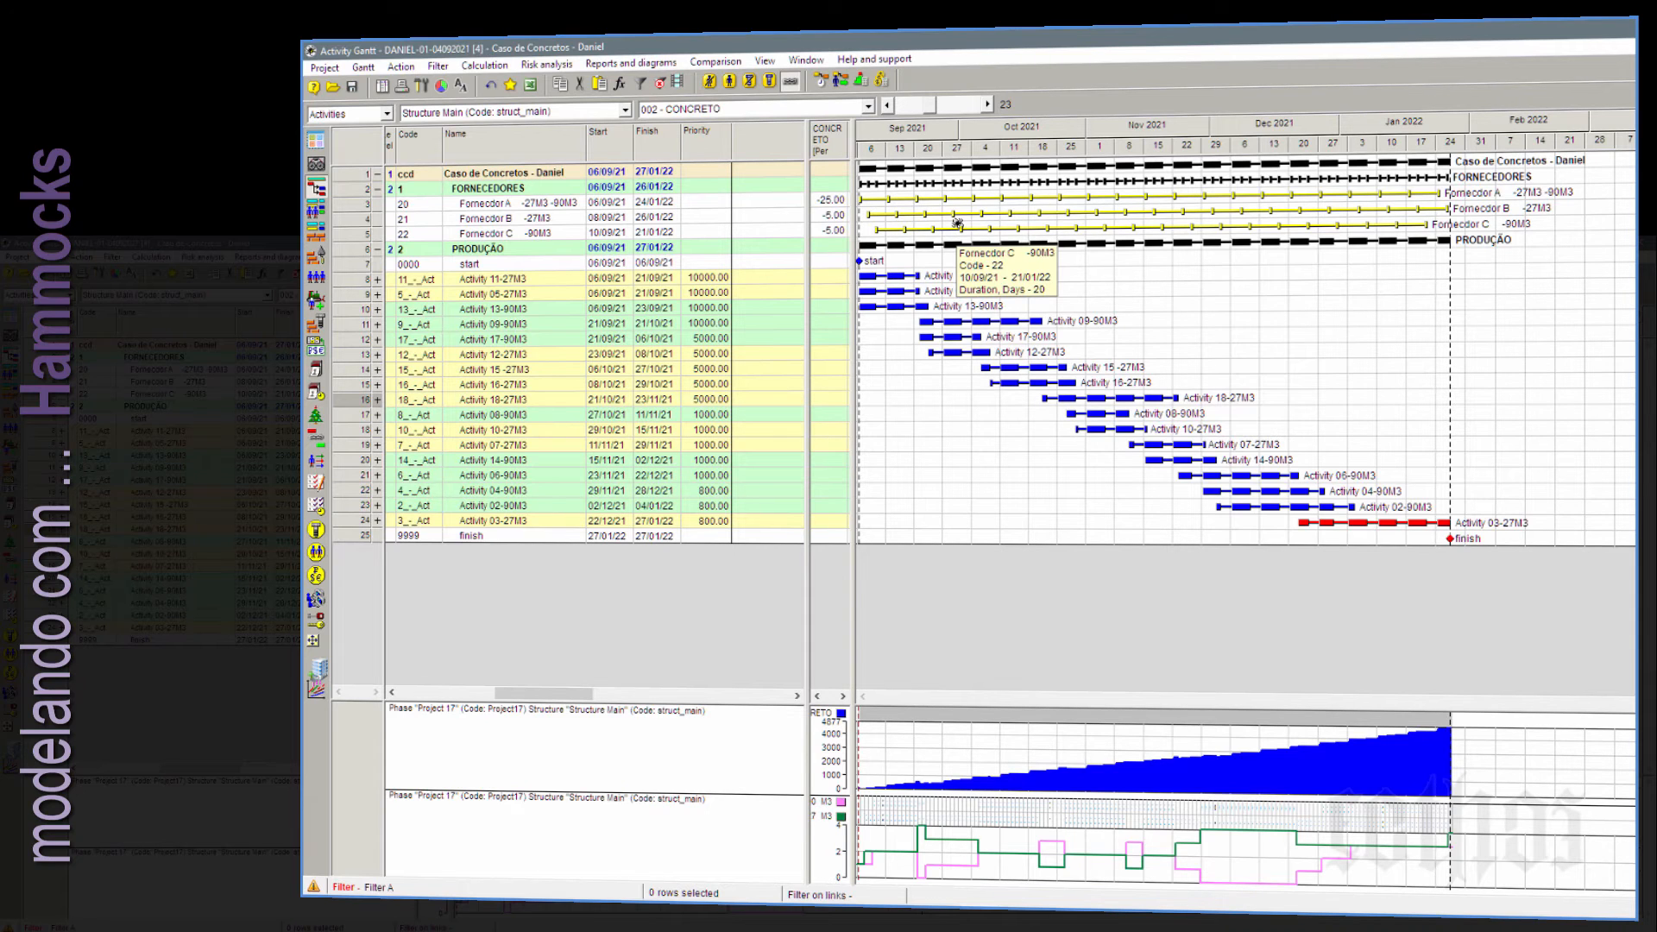
Step: Relevel the schedule forward with the Advanced method and Duration, Hours [Remaining] as the priority field, declining further messages
left_click(842, 82)
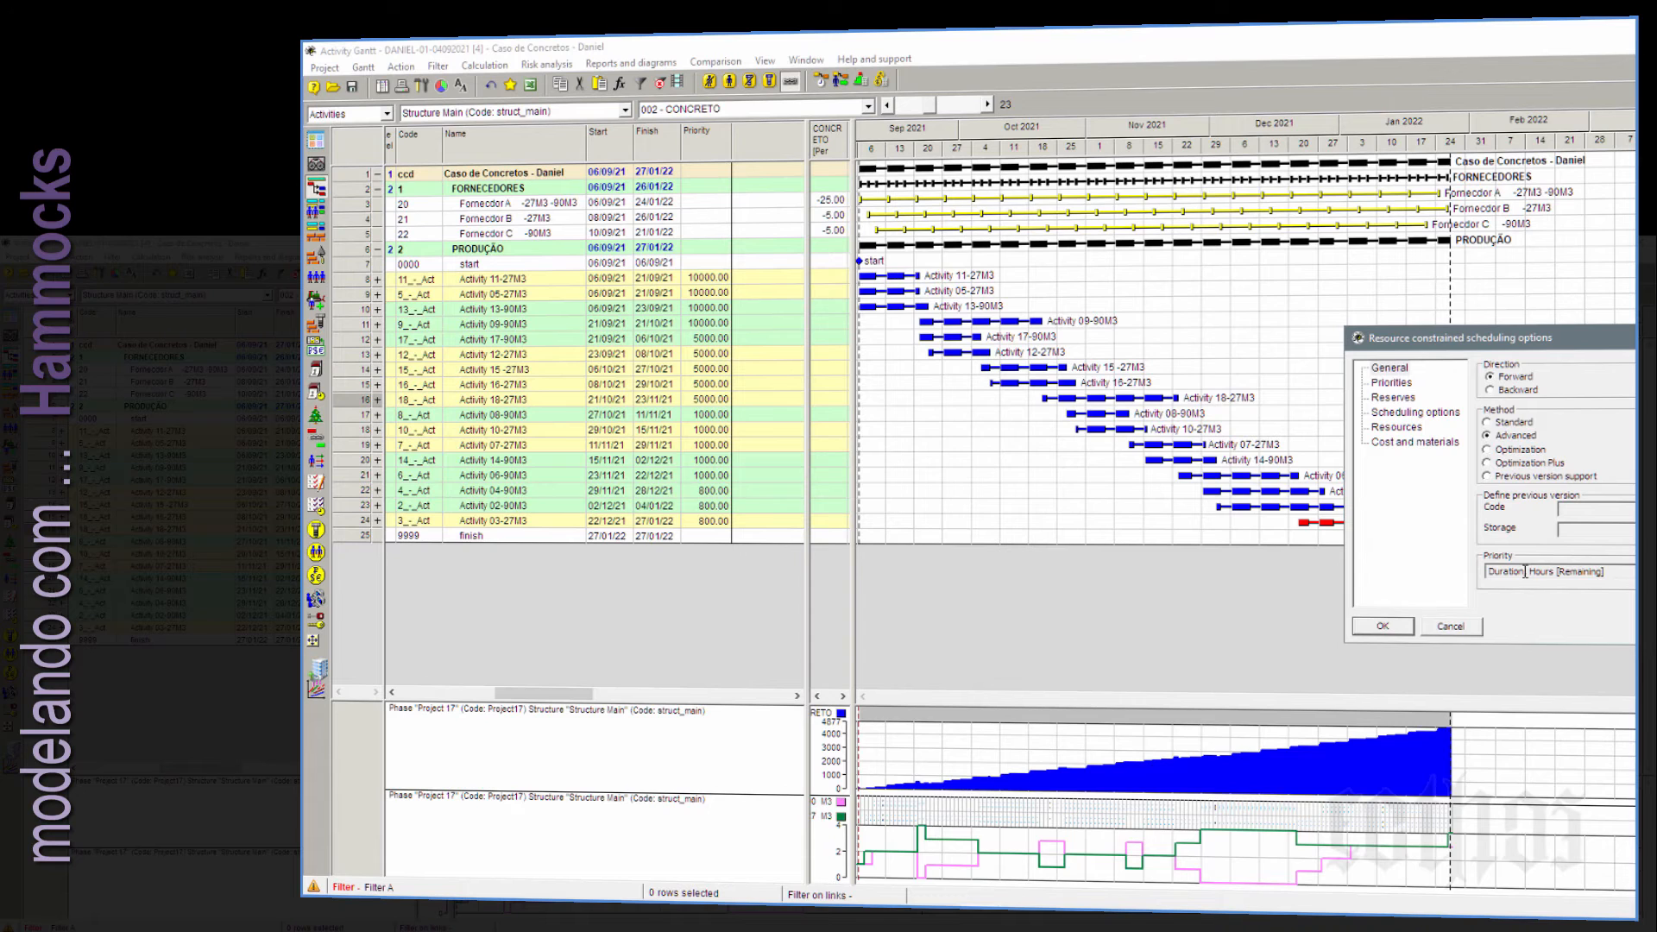
left_click(1382, 627)
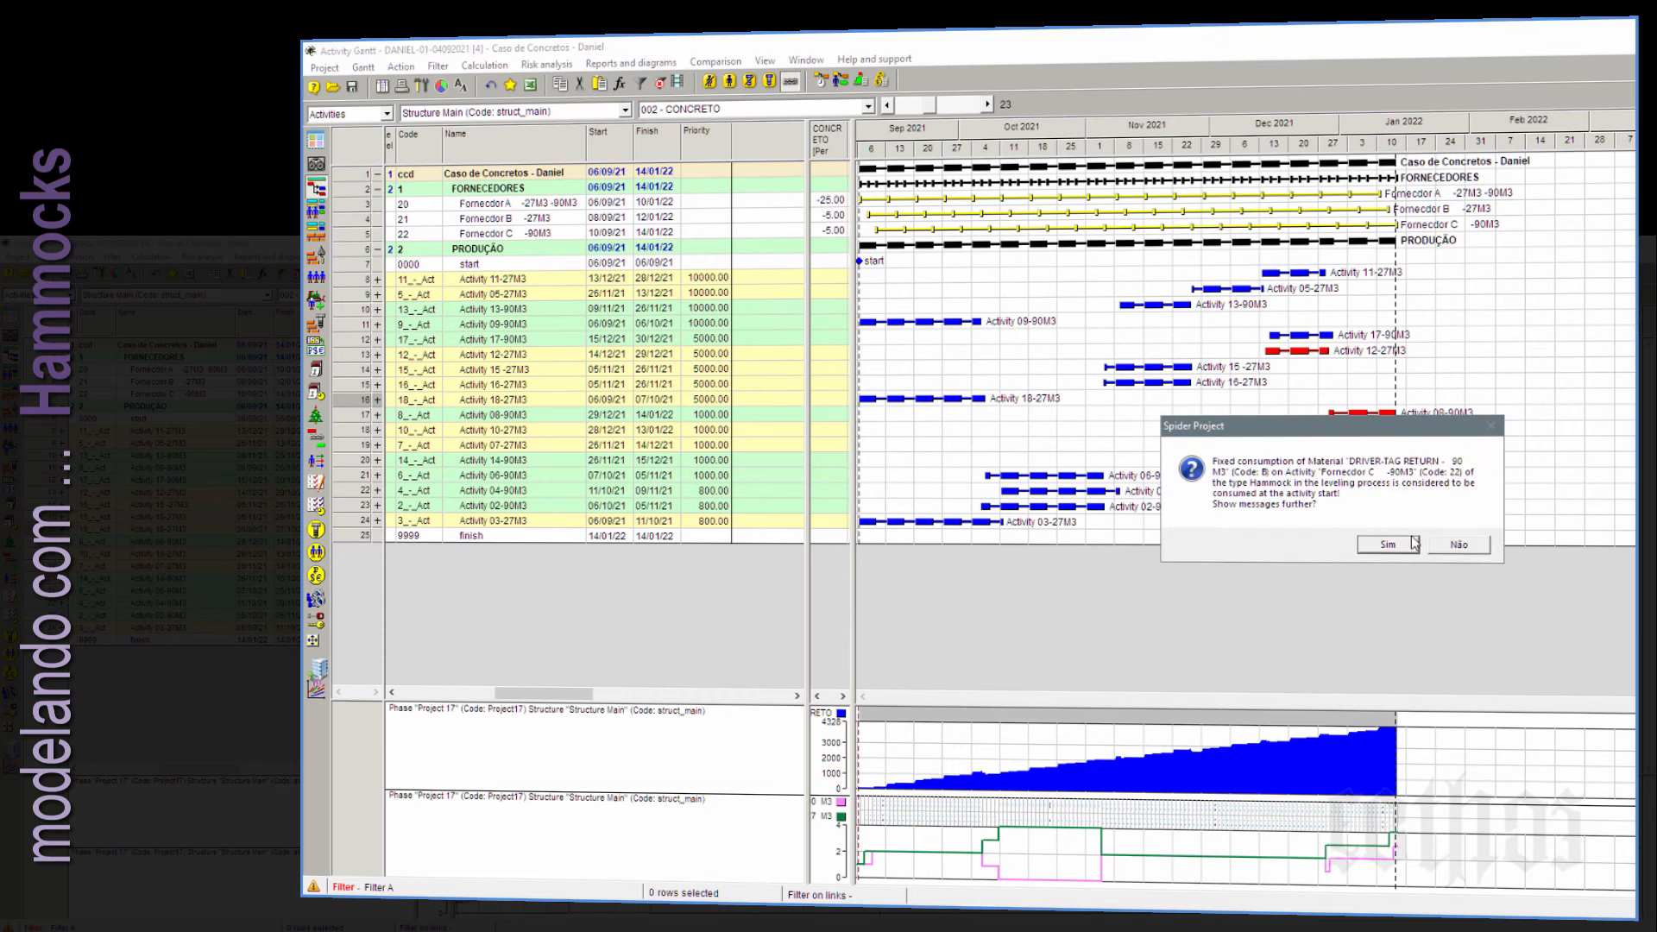
left_click(1470, 553)
Step: Sort the activities by the Start column and move the FORNECEDORES phase above PRODUÇÃO
right_click(614, 145)
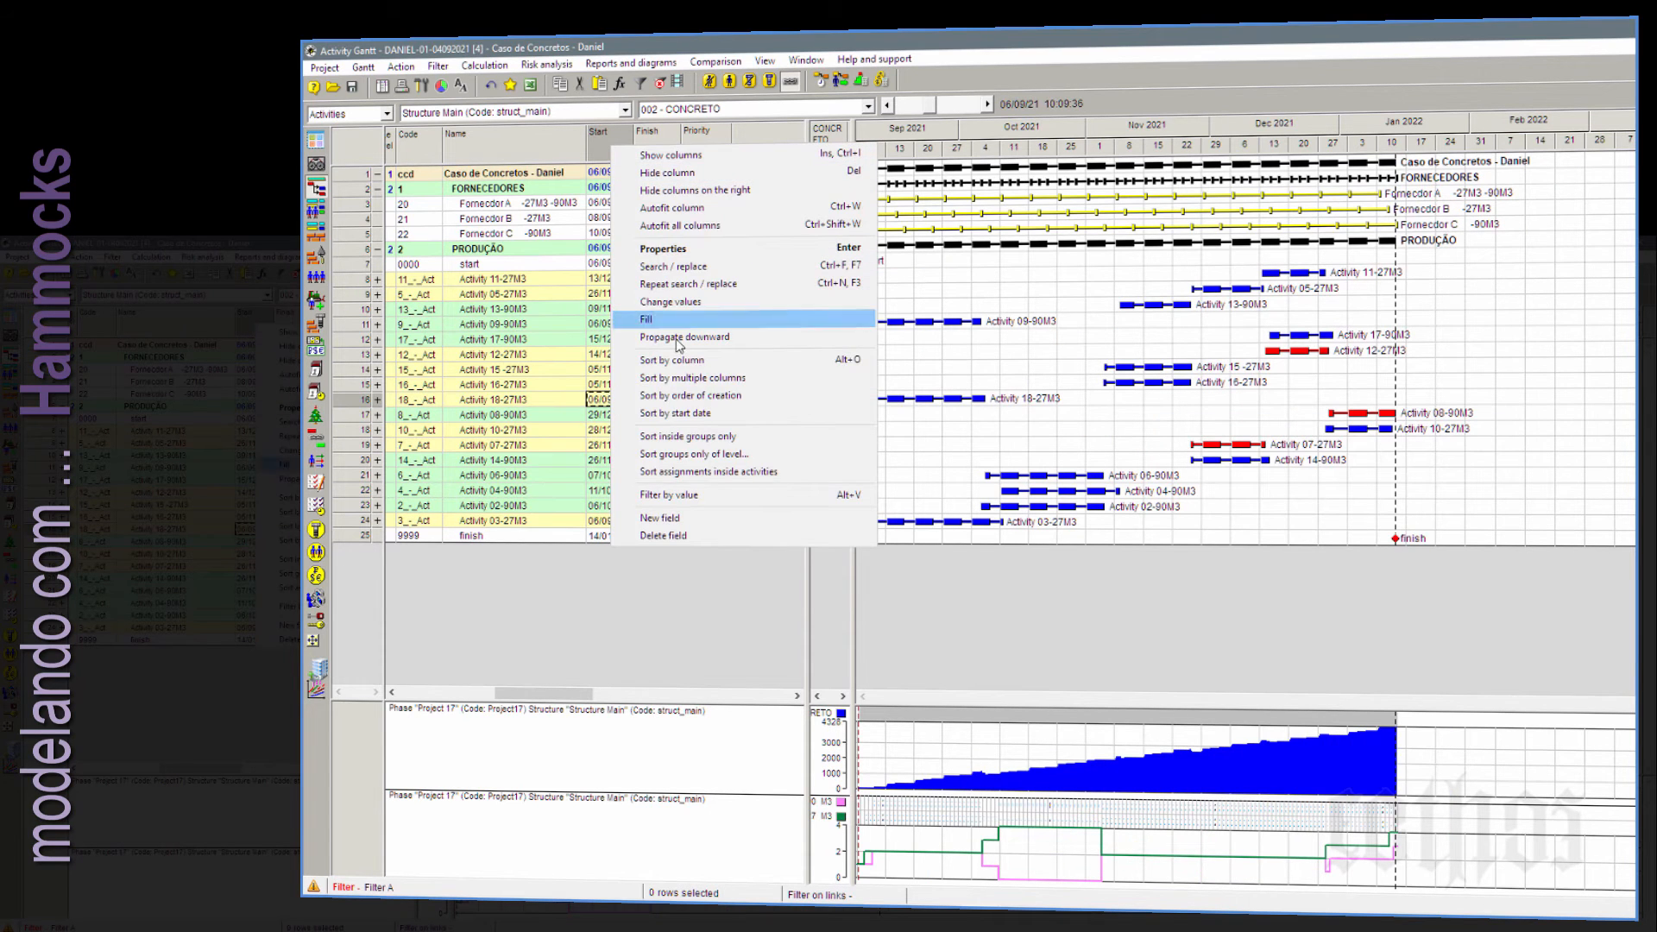
left_click(690, 361)
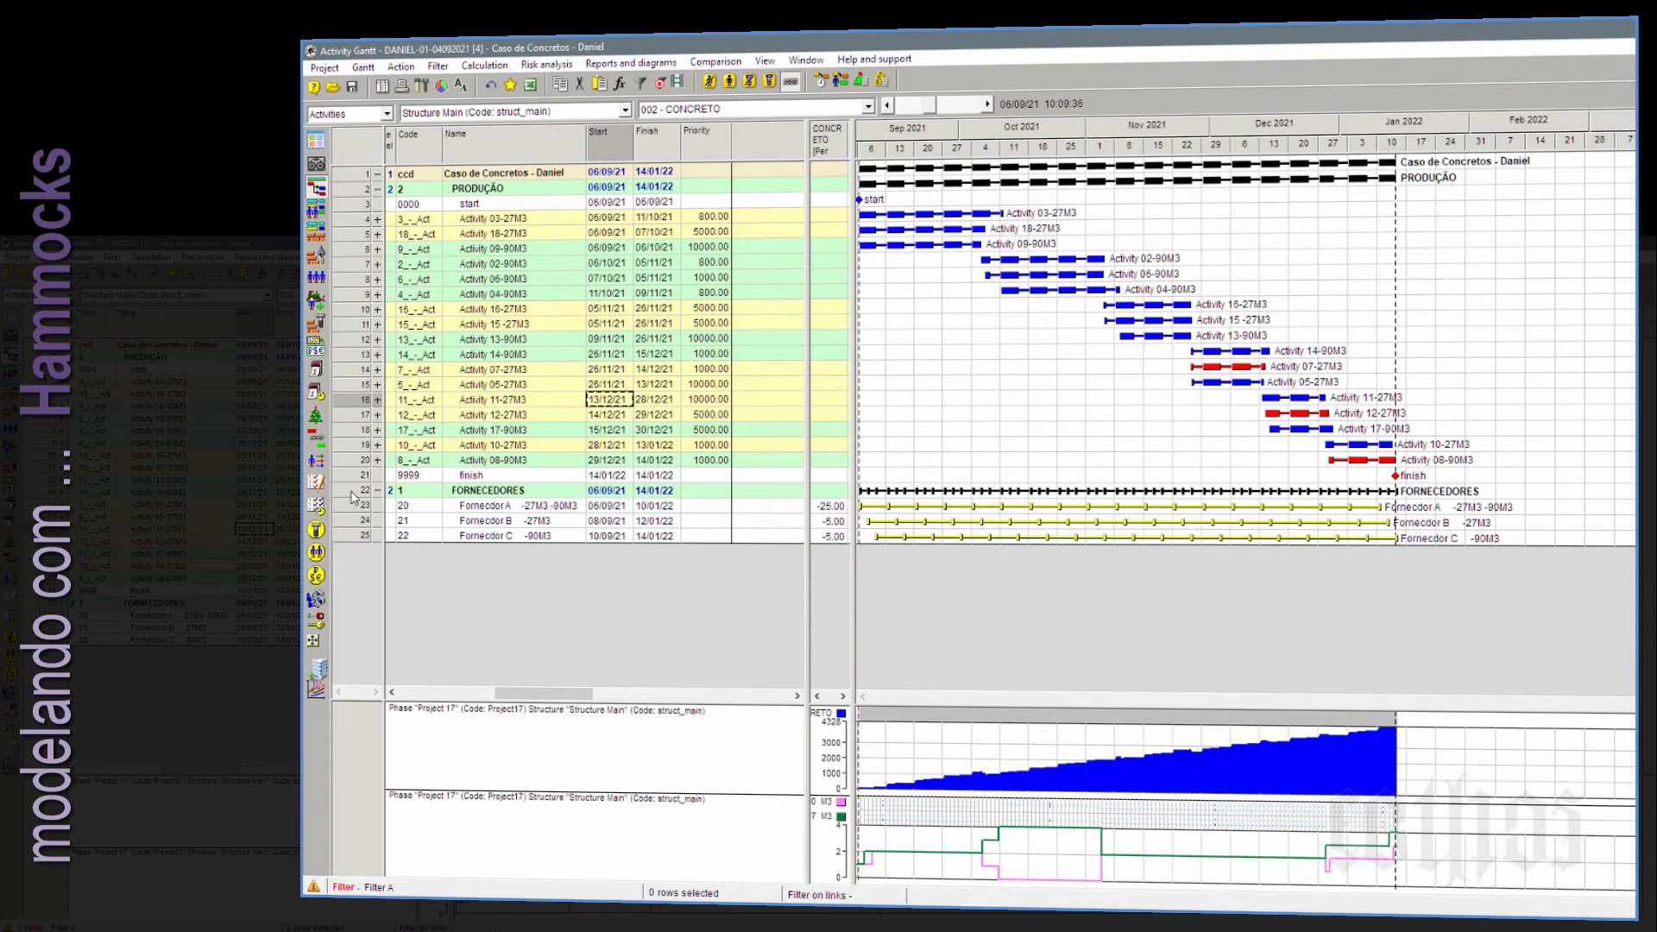
left_click(353, 491)
left_click_drag(354, 341, 351, 183)
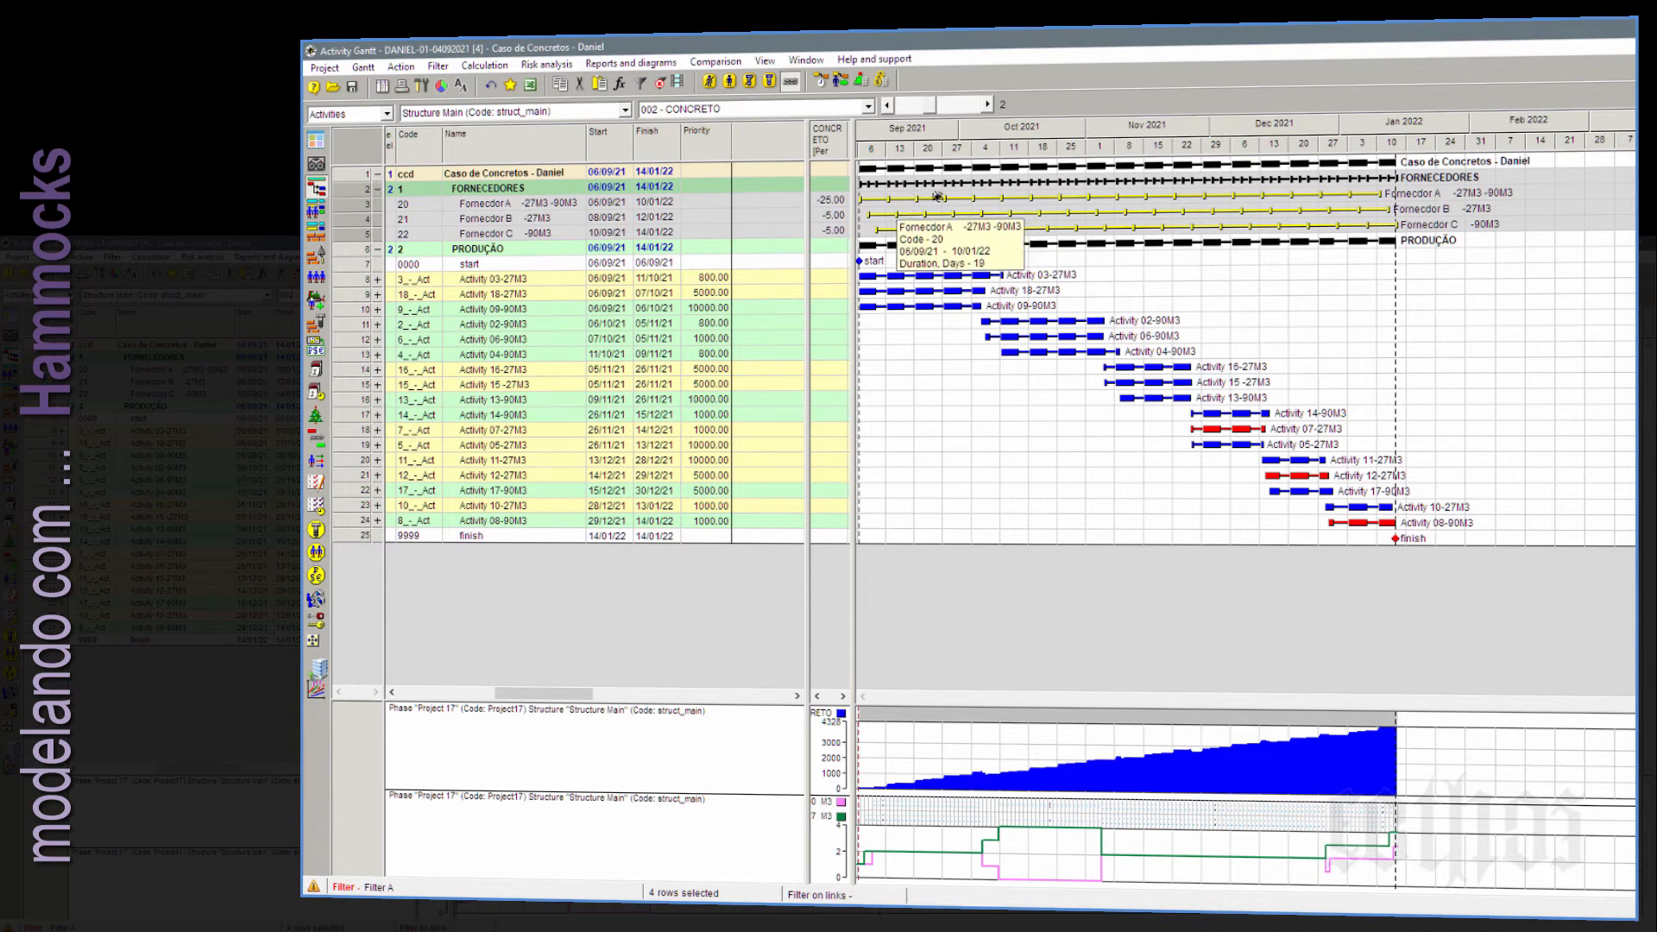
Step: Turn off the cumulative display of the CONCRETO diagram to view supply and consumption per period
mouse_move(1358, 197)
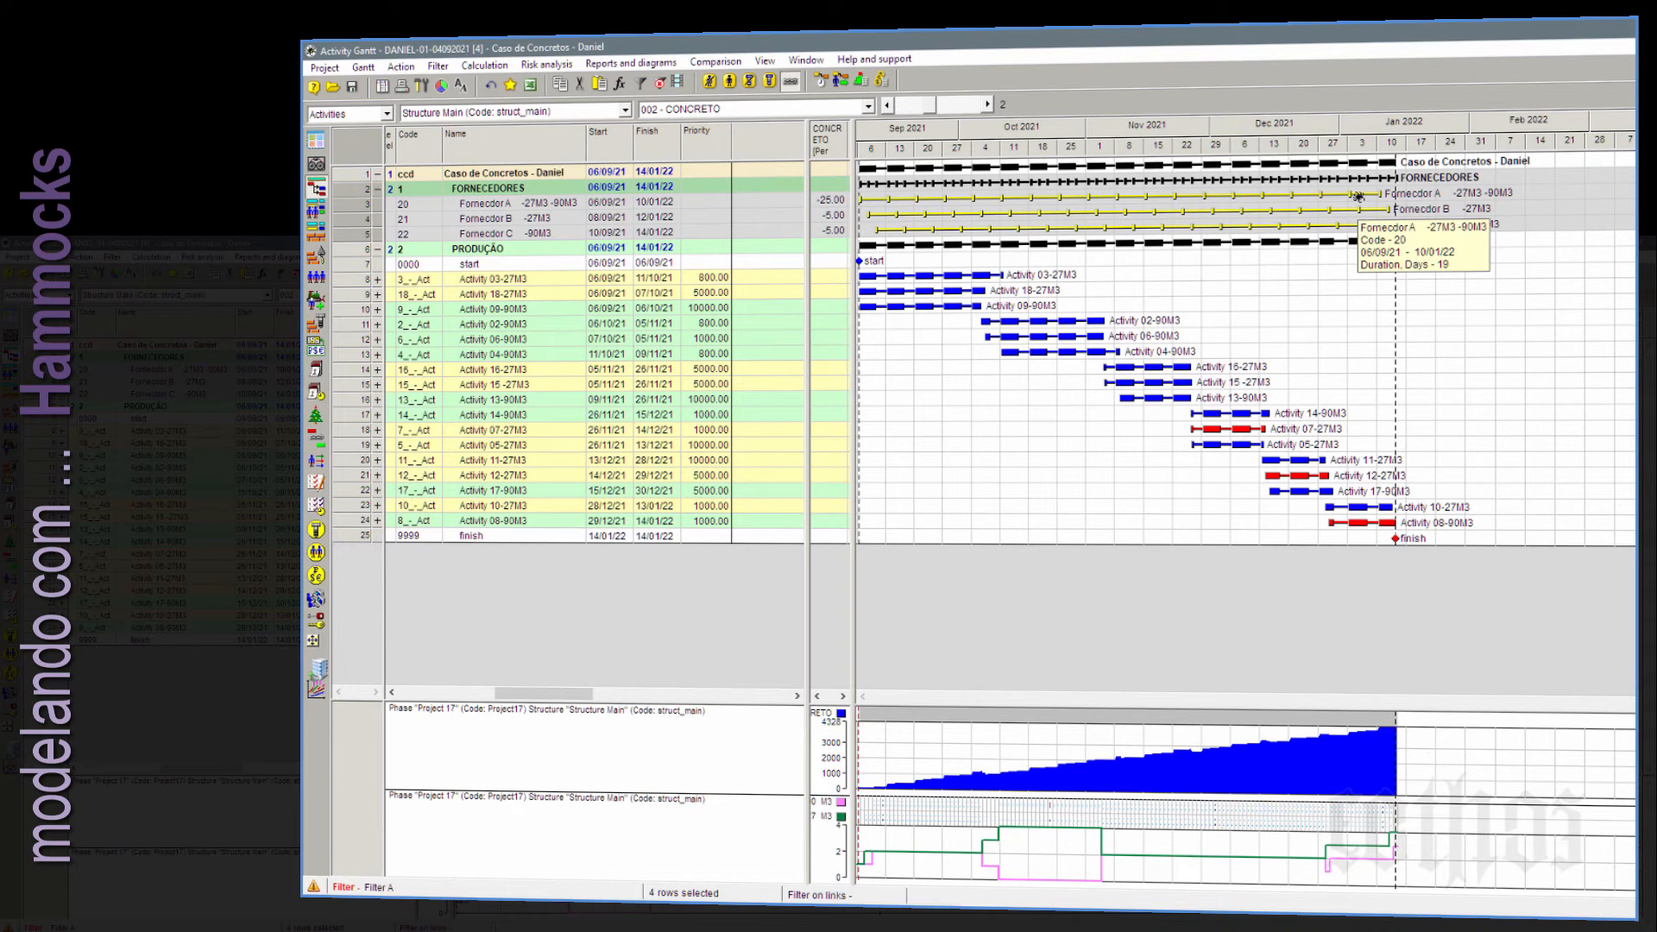
right_click(1383, 749)
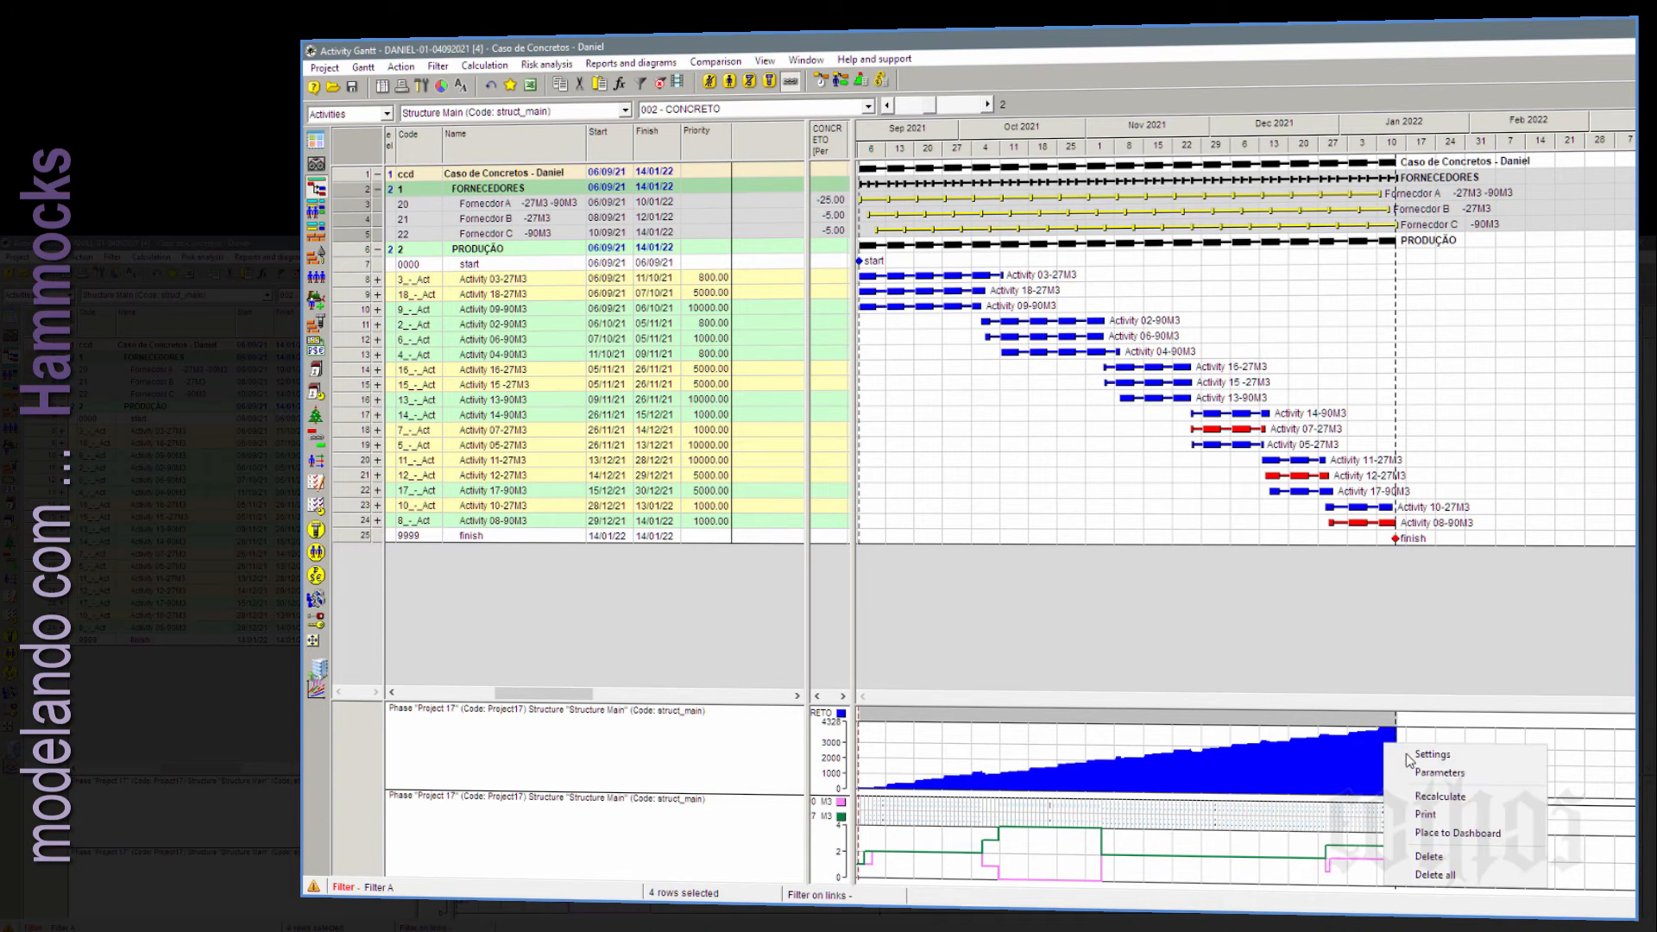
left_click(1132, 798)
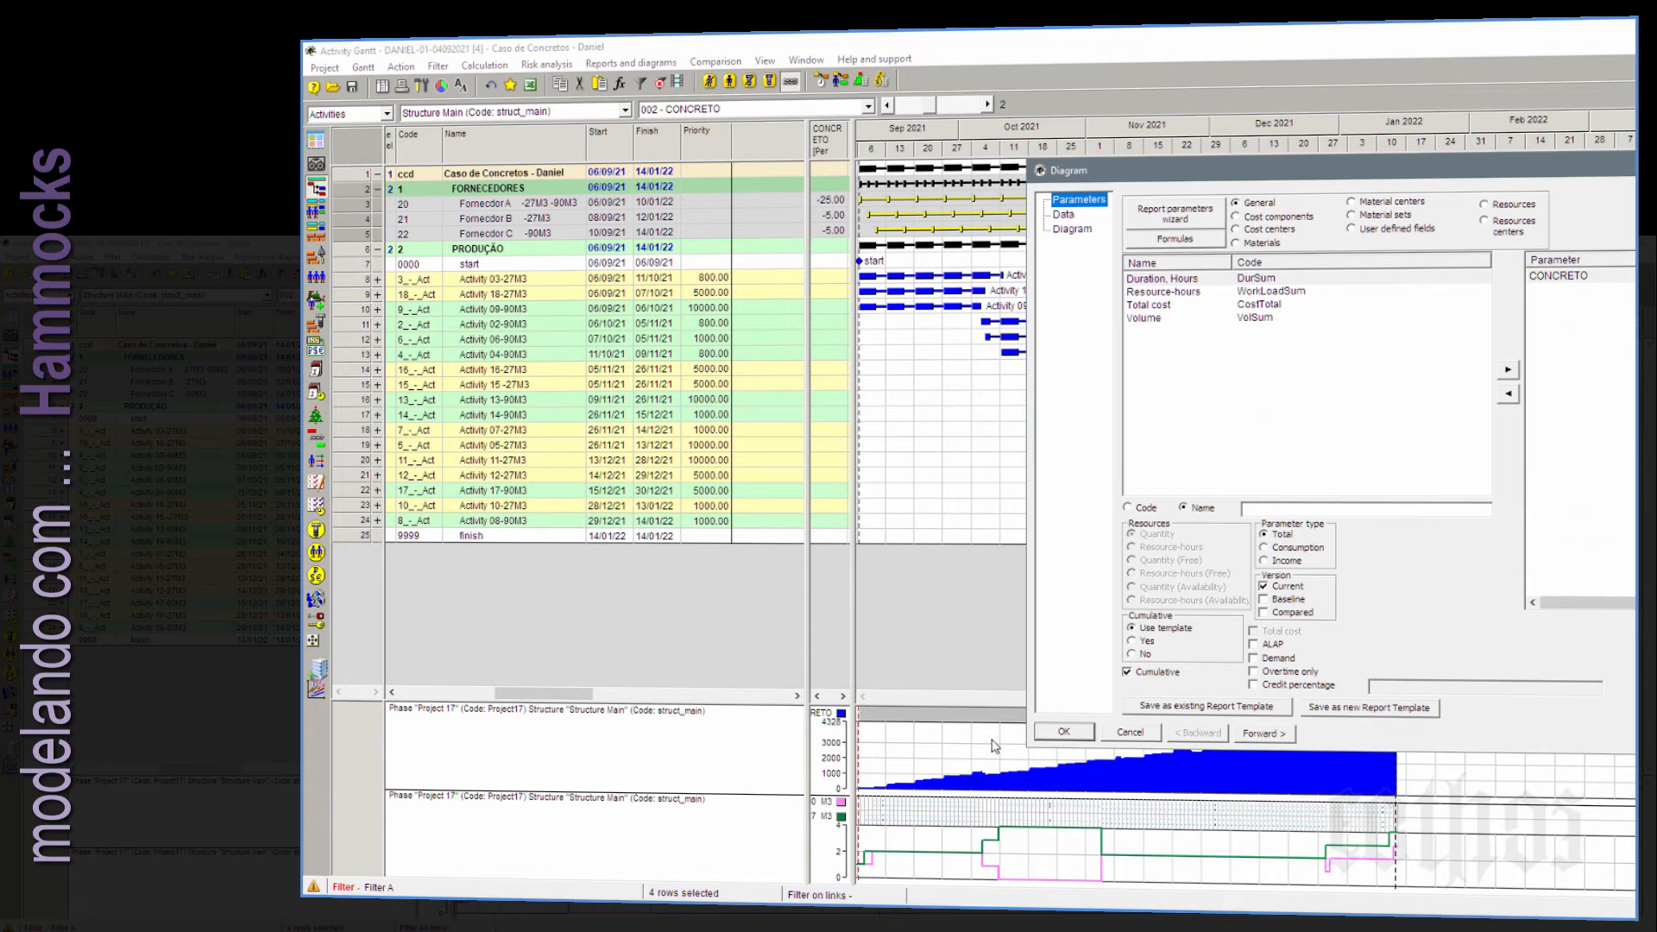
left_click(1065, 732)
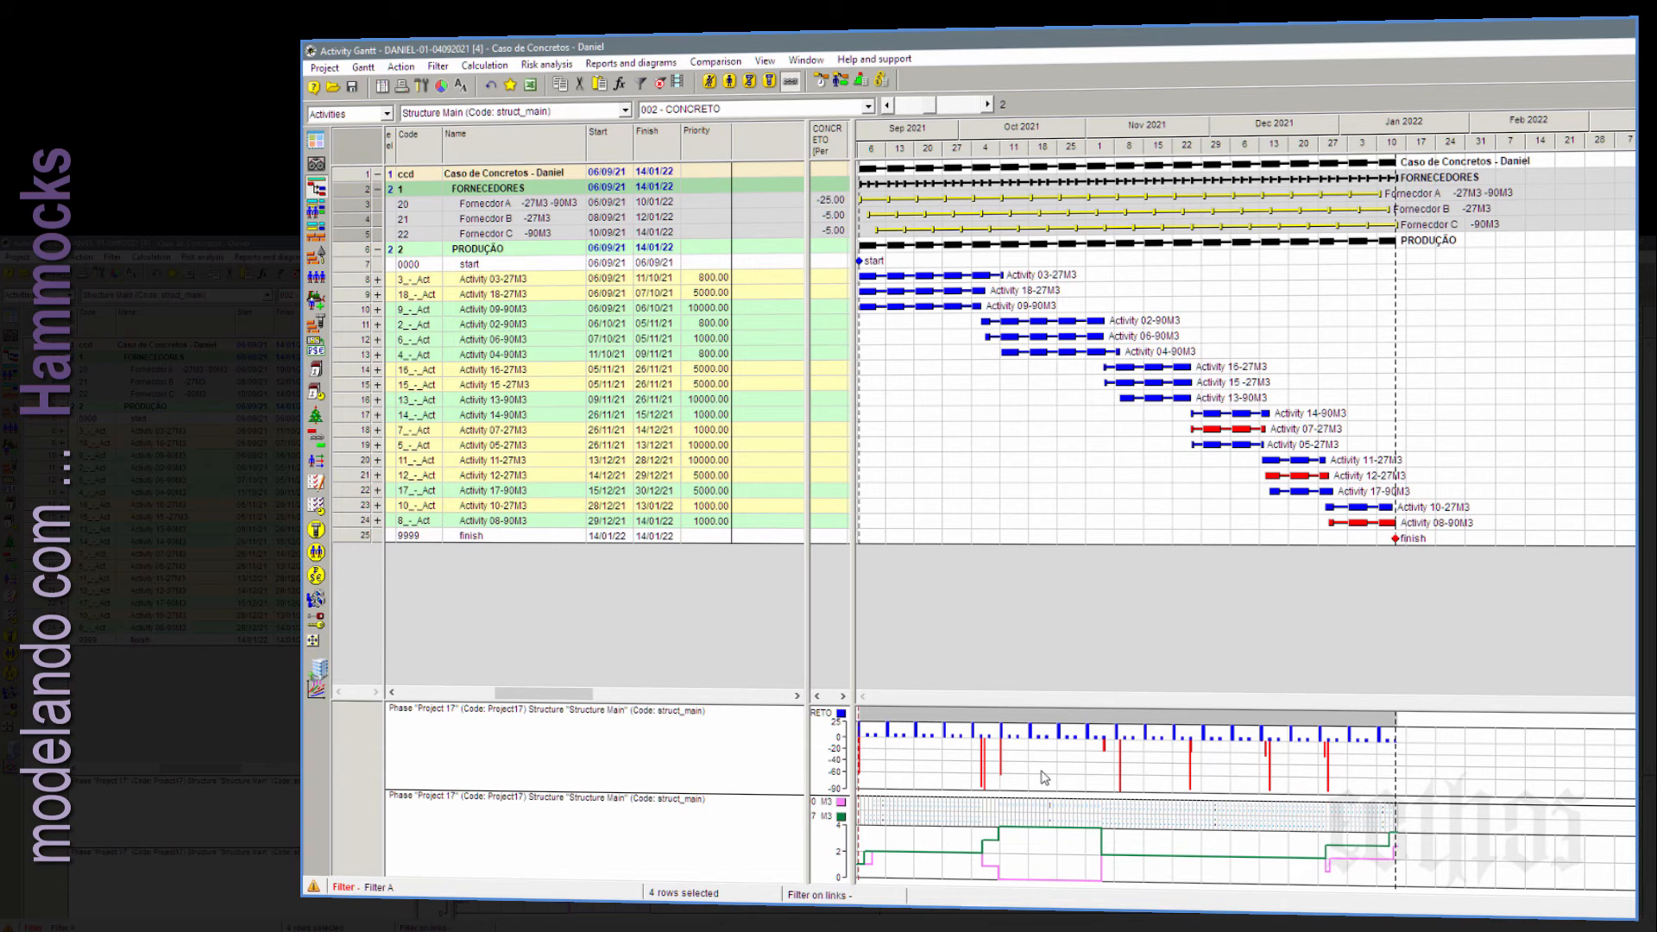
Step: Restore the cumulative display in the CONCRETO diagram's parameters
right_click(1045, 778)
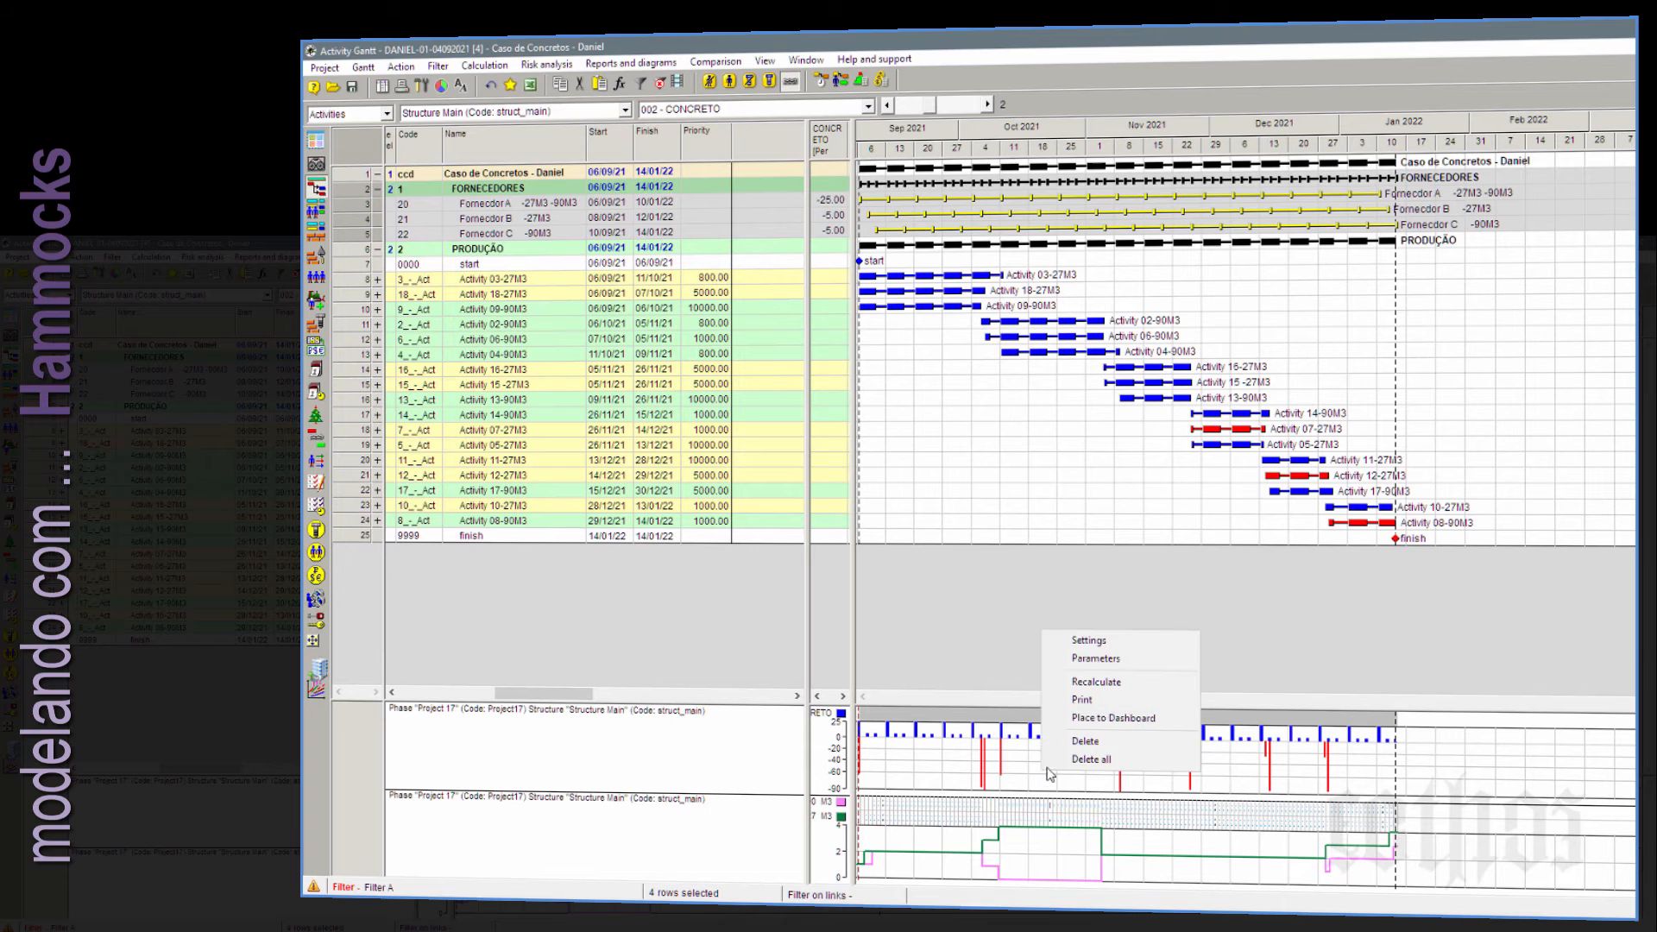
left_click(1110, 659)
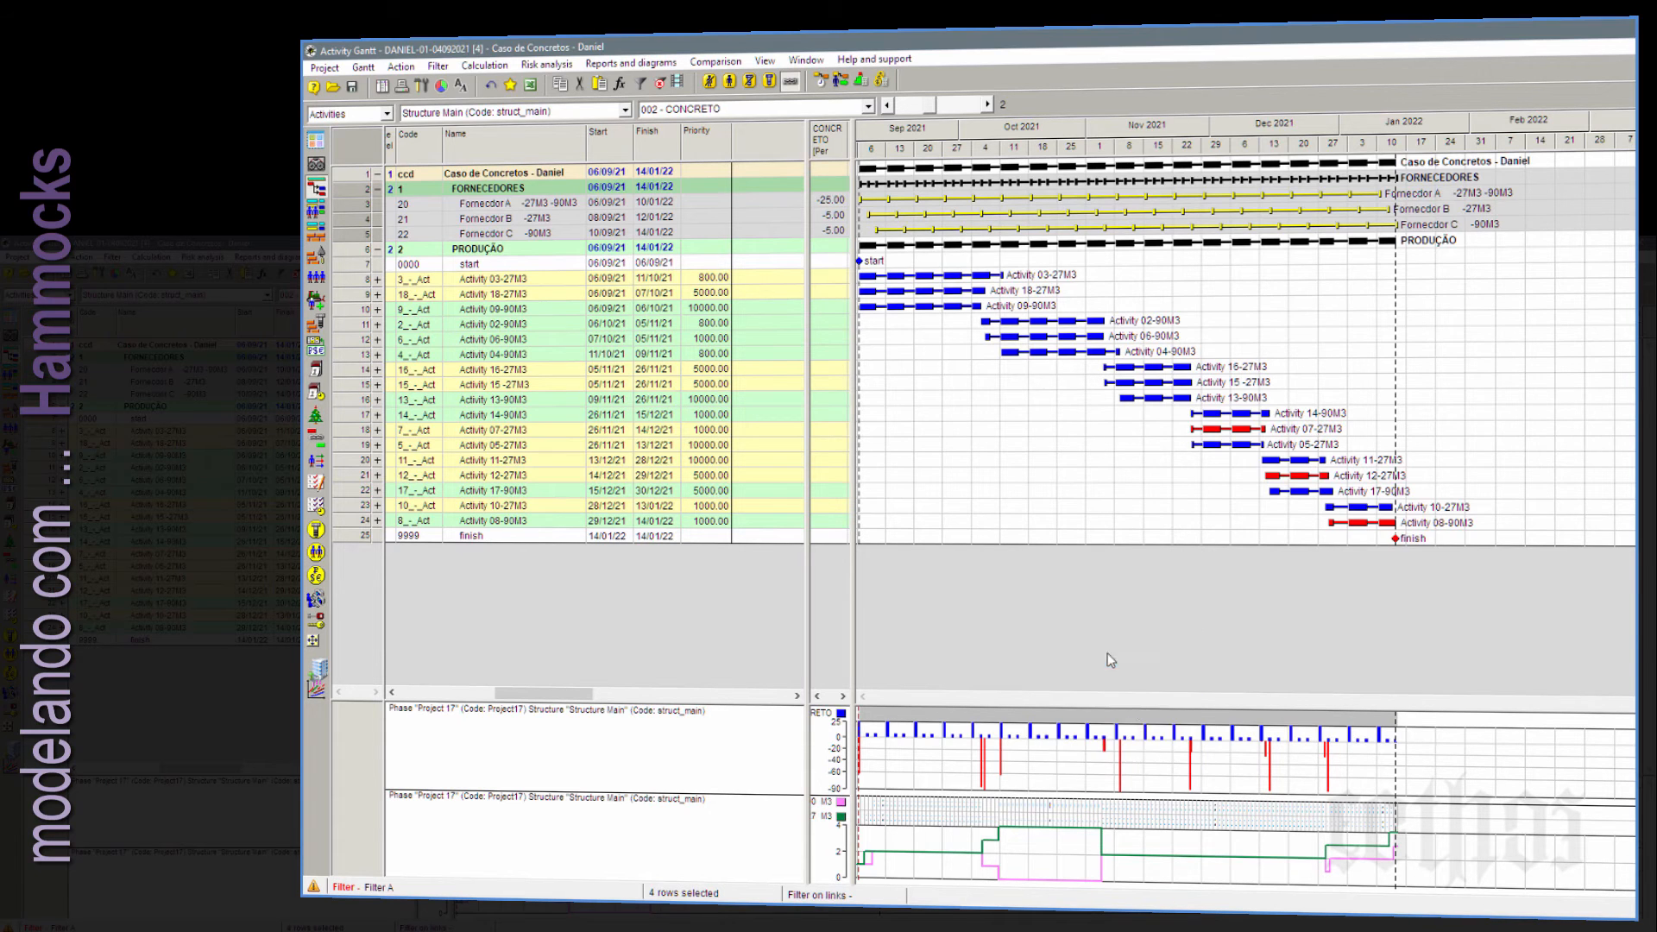
left_click(1150, 674)
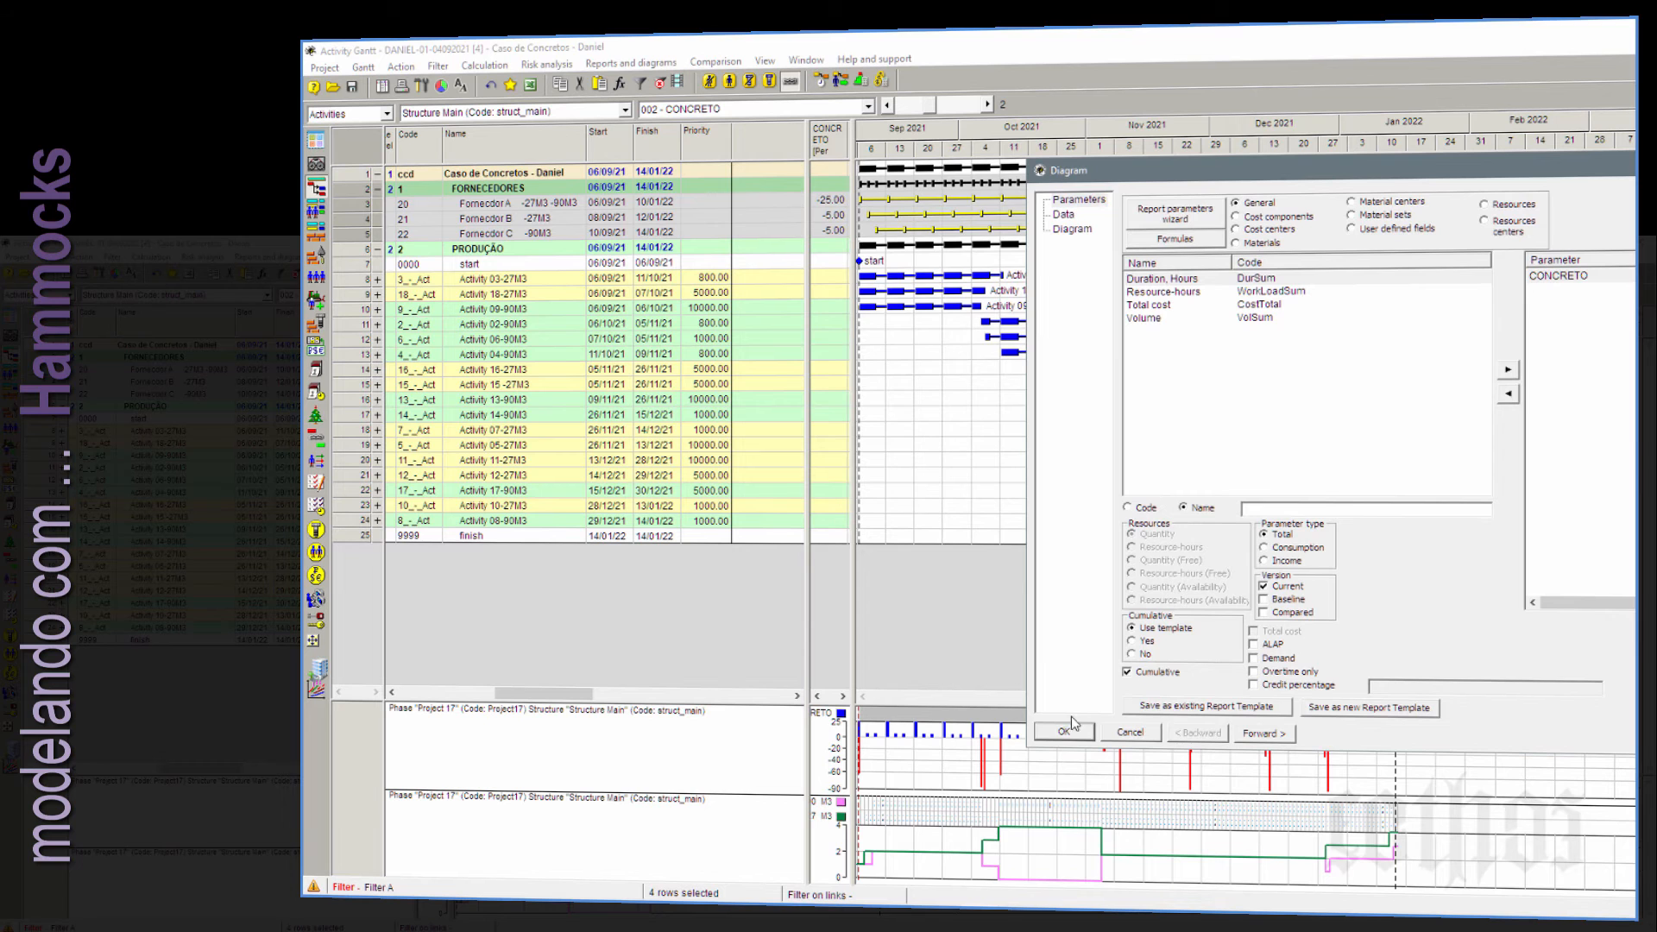
left_click(1064, 732)
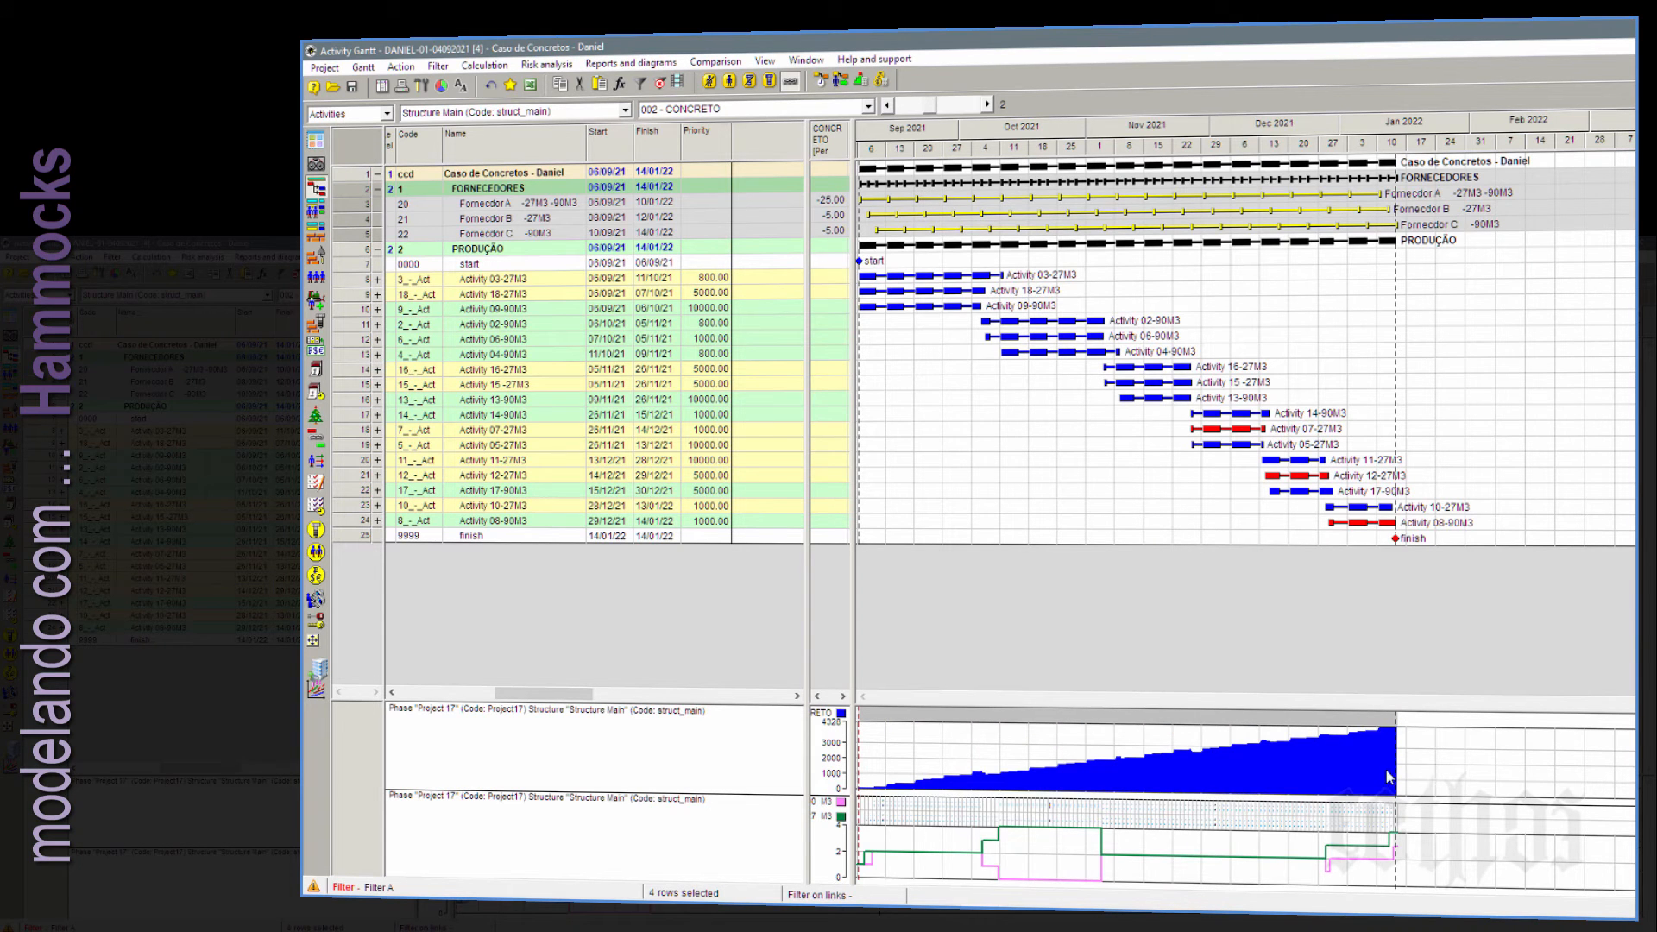
Step: Include both DRIVER-TAG RETURN materials in the cost and materials leveling options, relevel the schedule, and decline further messages
left_click(839, 81)
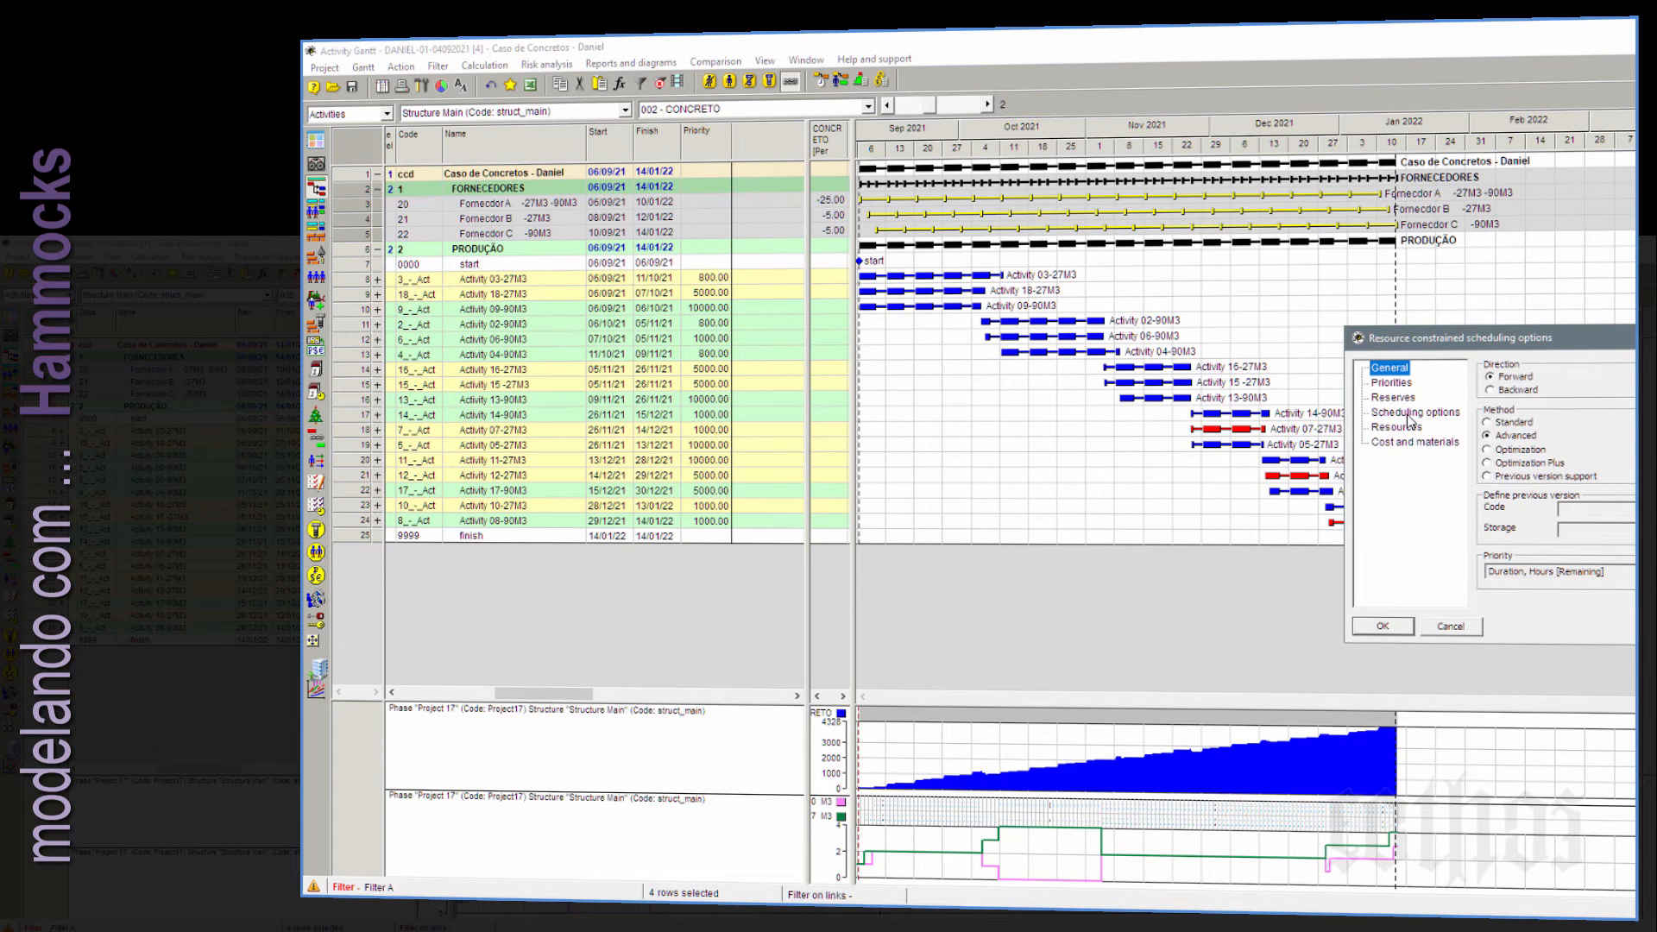
left_click(1414, 444)
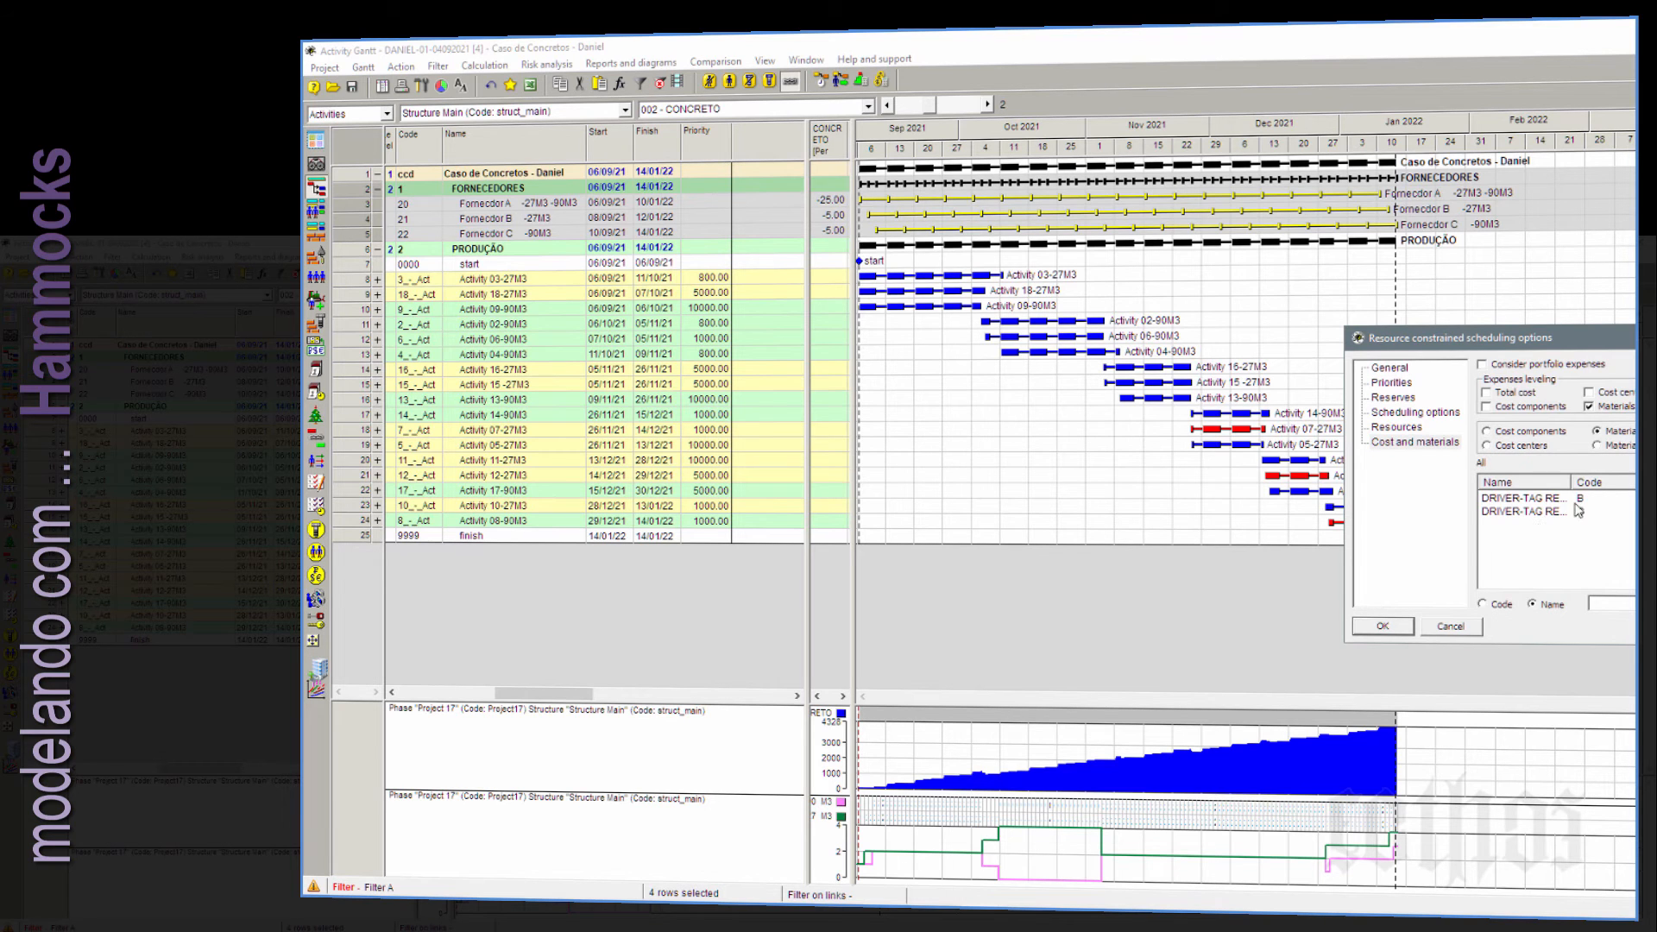
left_click(1535, 499)
left_click(1542, 513, "shift")
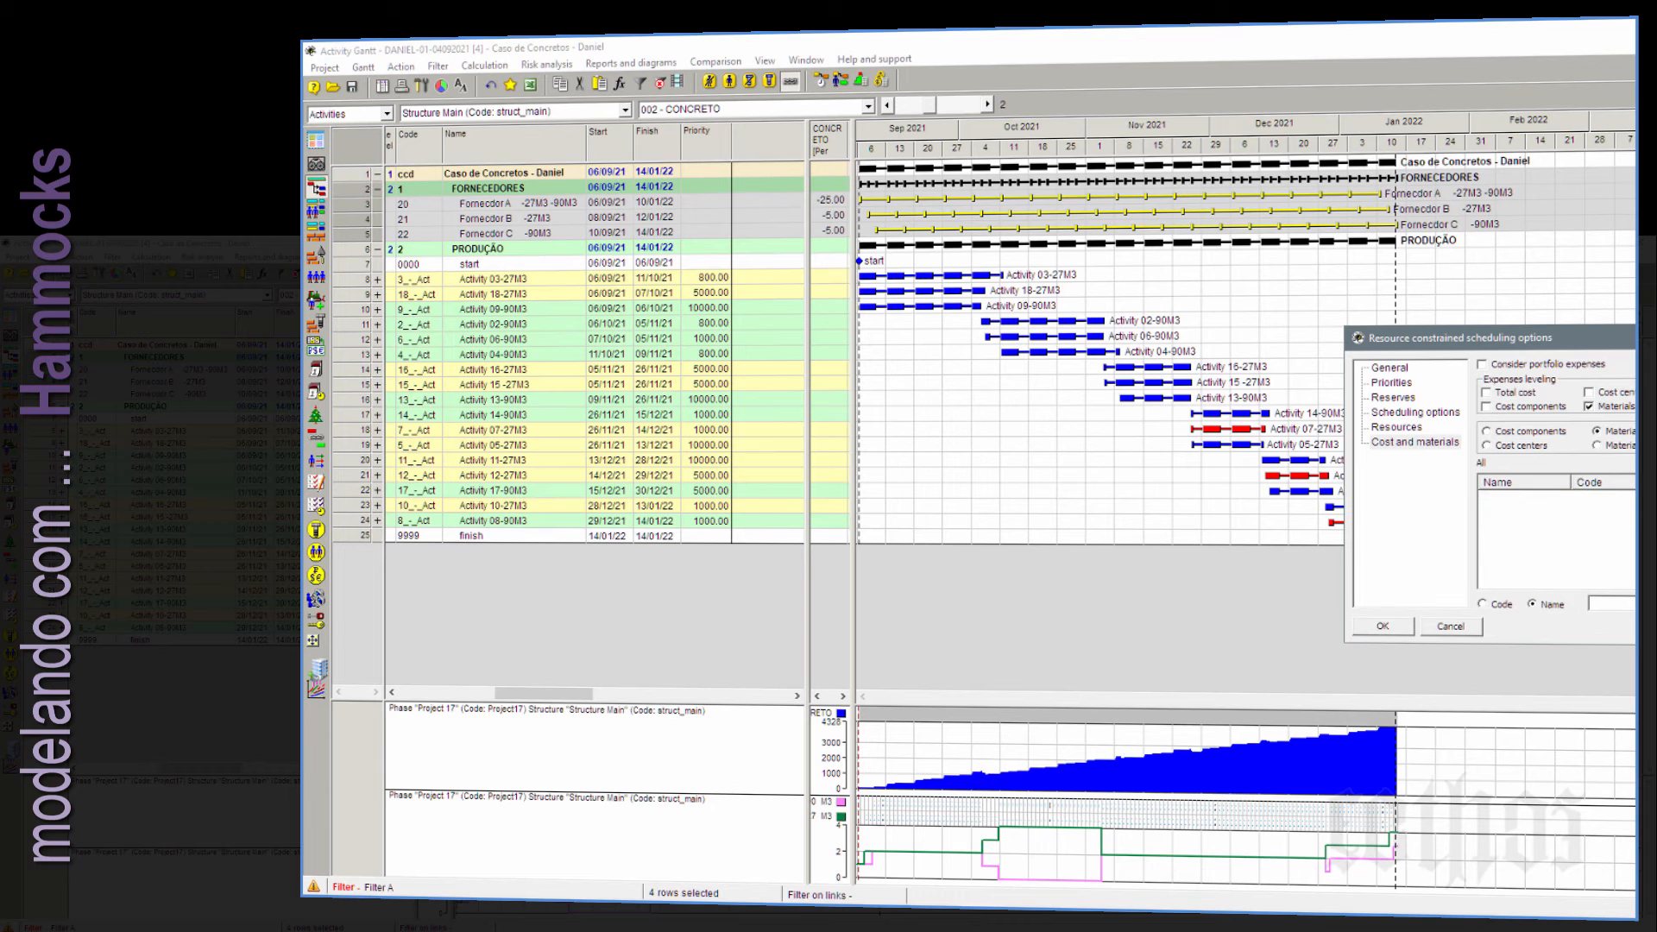
left_click(1383, 627)
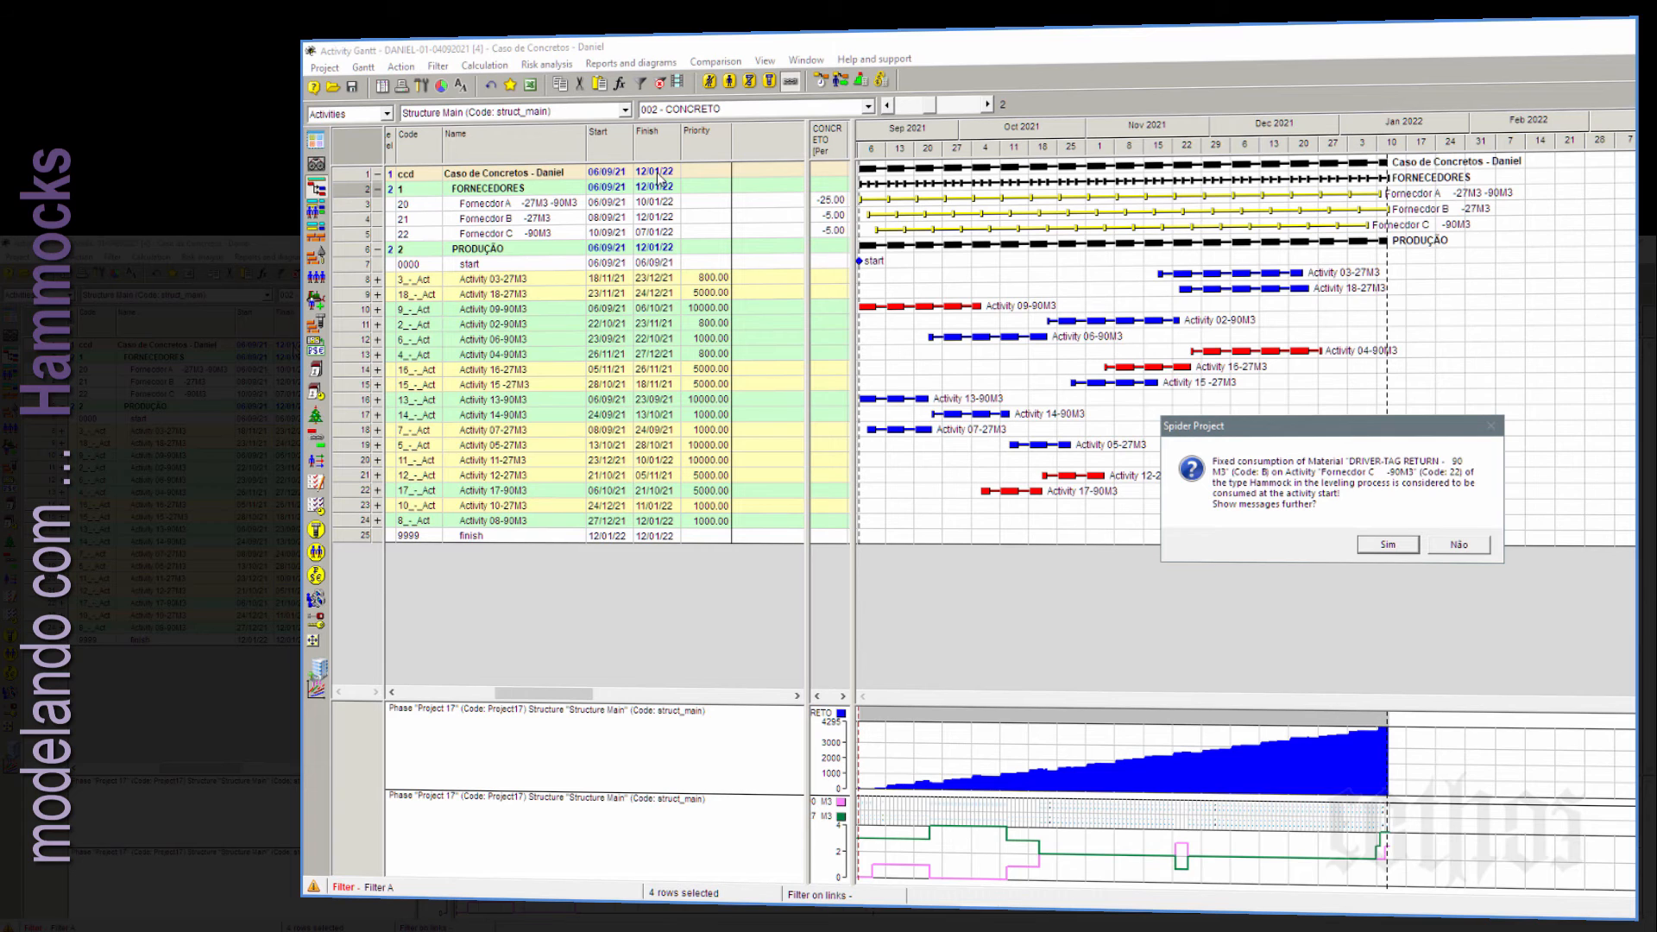
left_click(1459, 543)
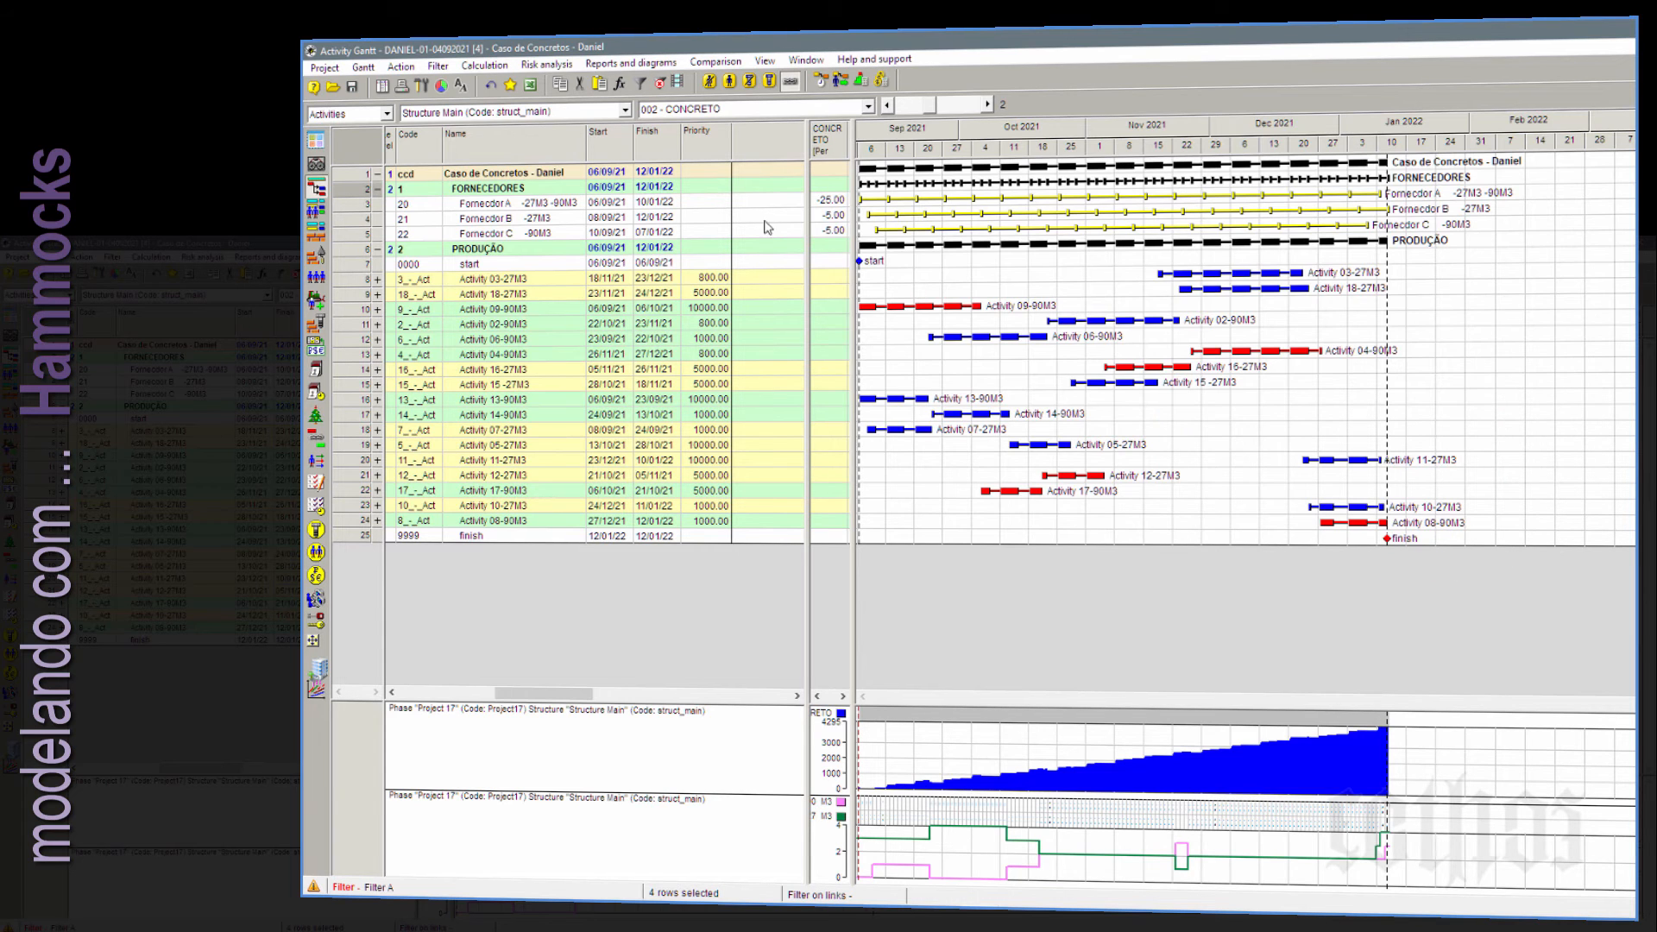
Step: Reorder the releveled activities by start date and place the FORNECEDORES phase back above PRODUÇÃO
right_click(621, 152)
left_click(682, 363)
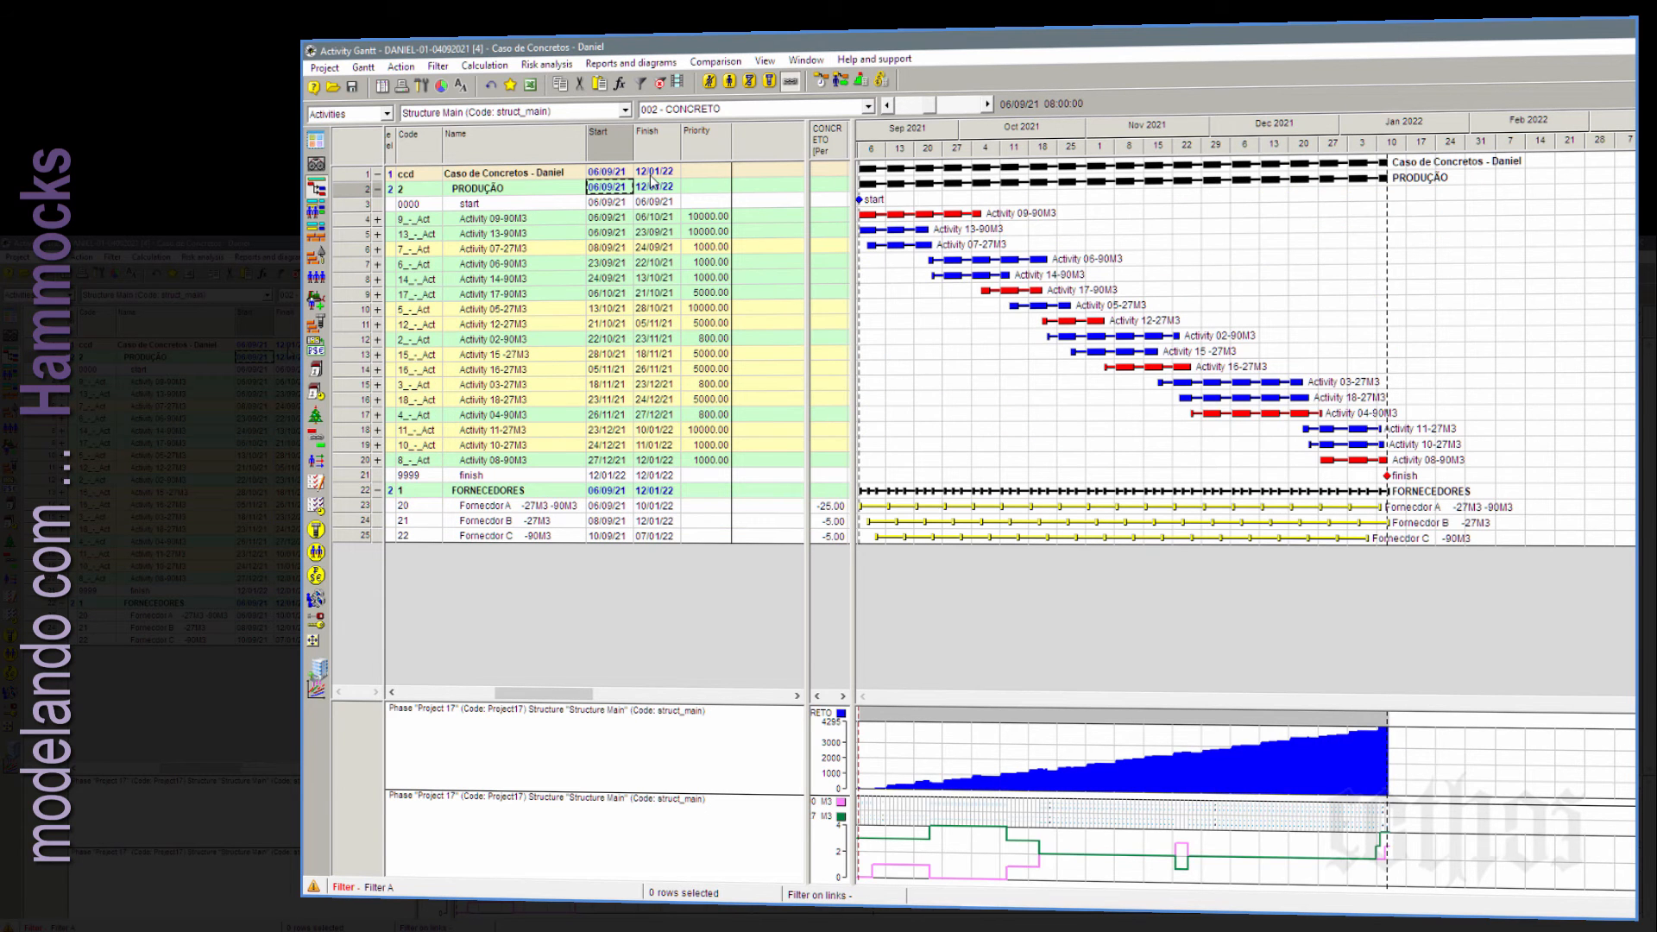
left_click(355, 492)
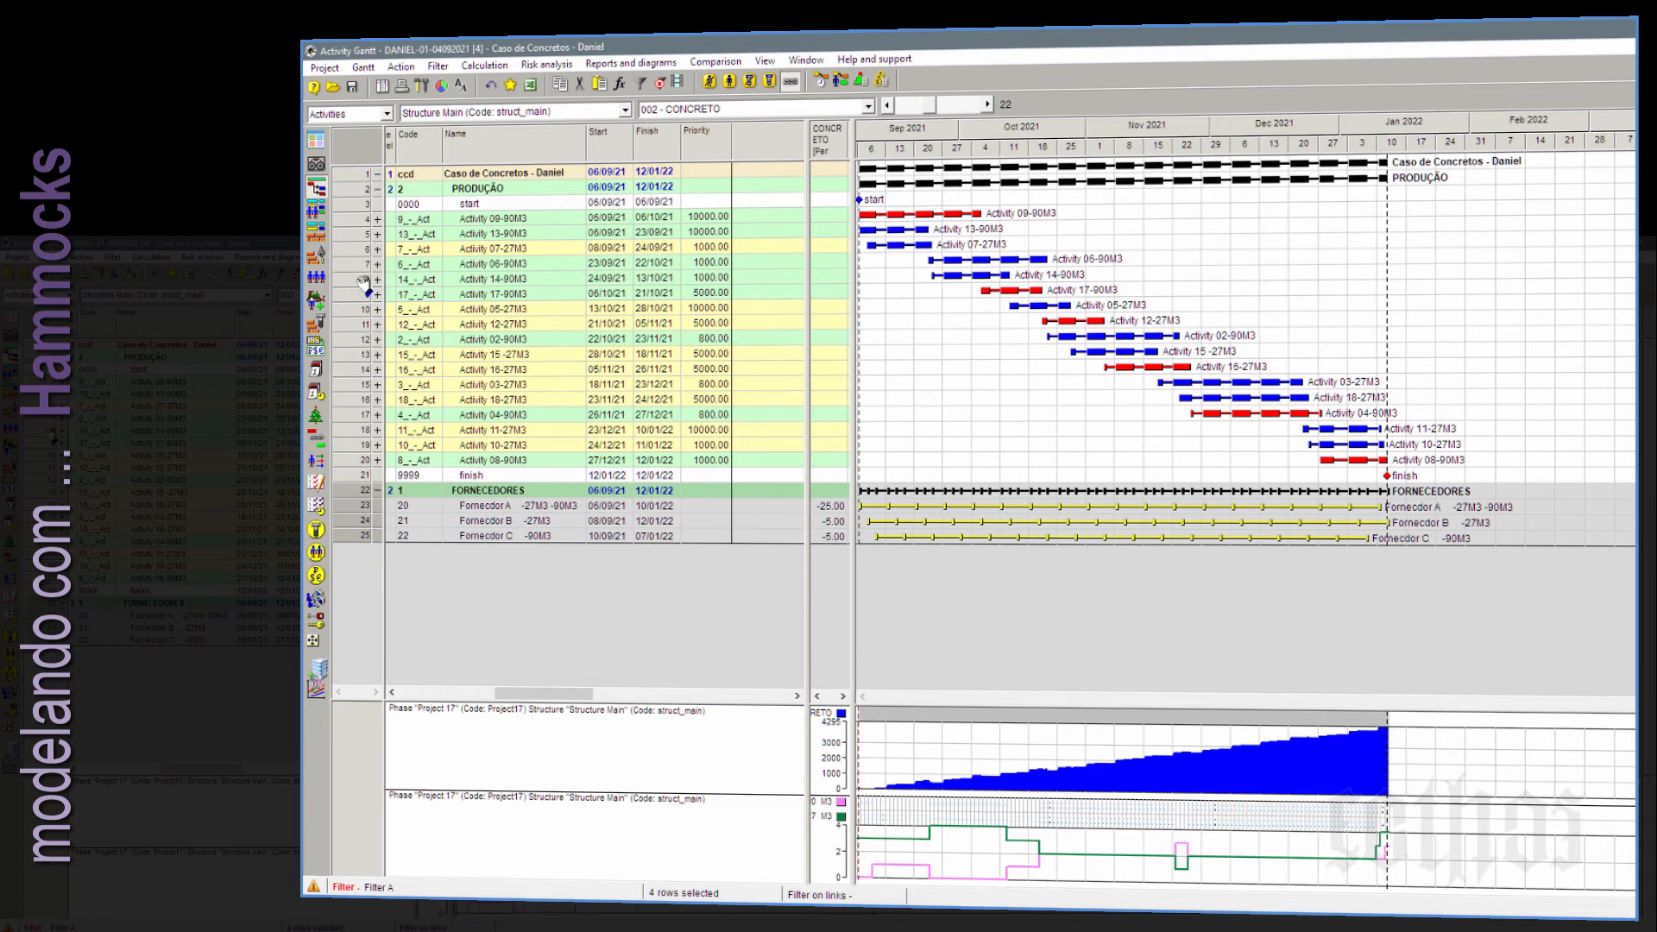
left_click_drag(362, 179, 362, 183)
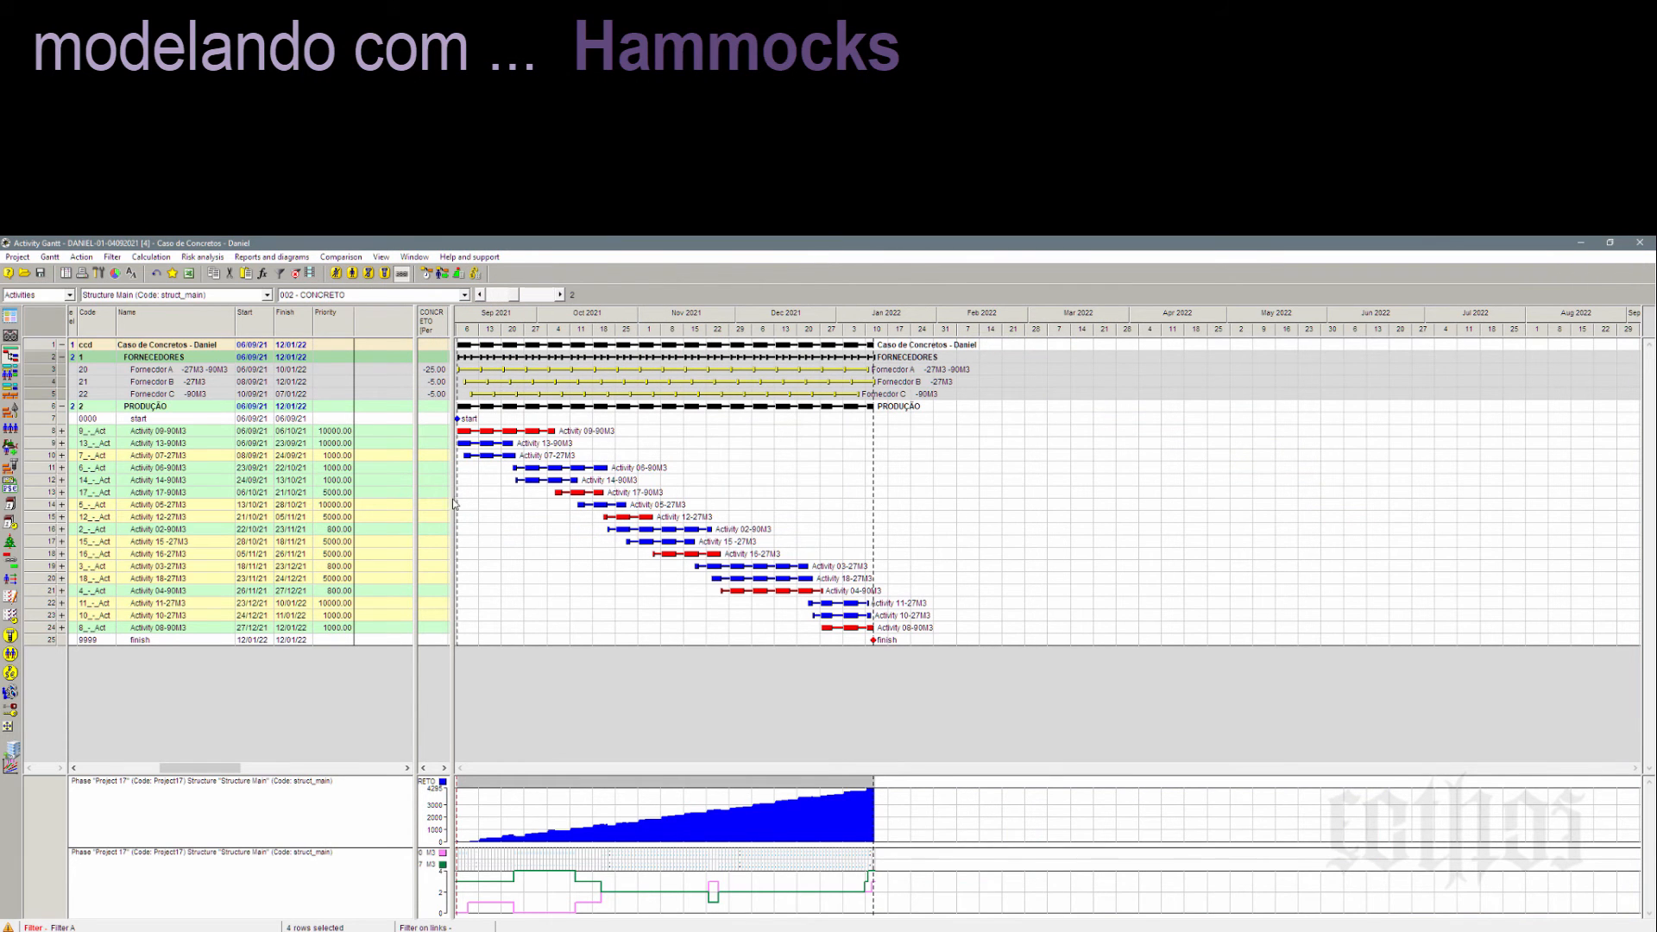
Step: Widen the table area to reveal the material and duration columns, and check the duration and priority of Activity 13-90M3
left_click_drag(455, 496, 735, 455)
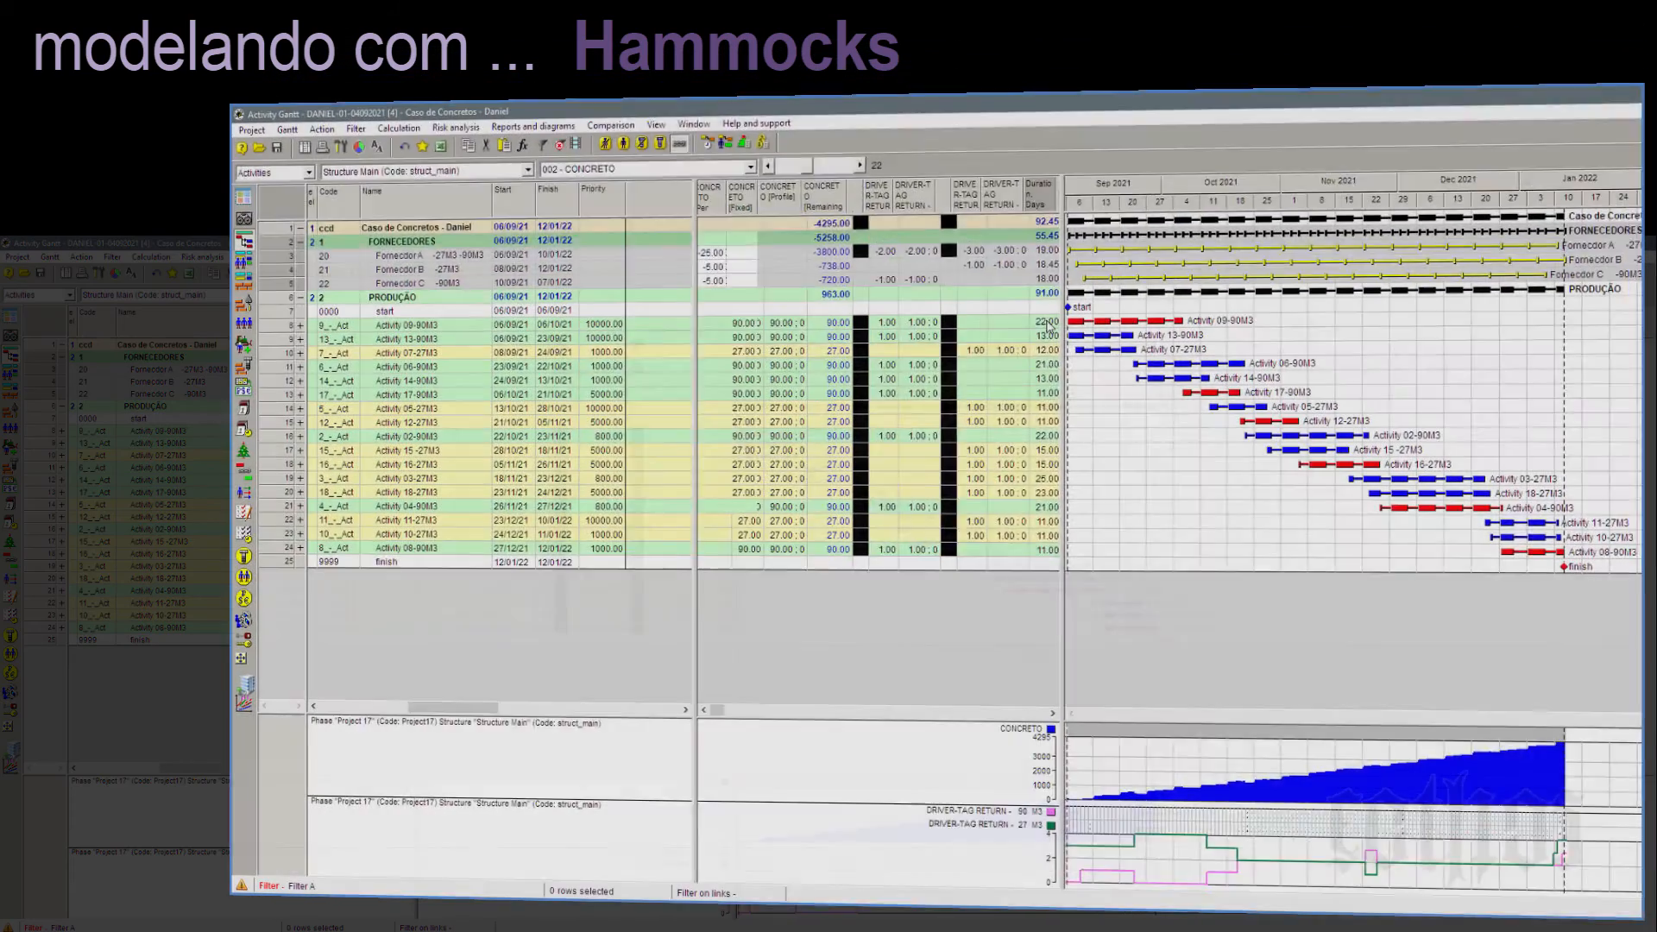
left_click(1048, 337)
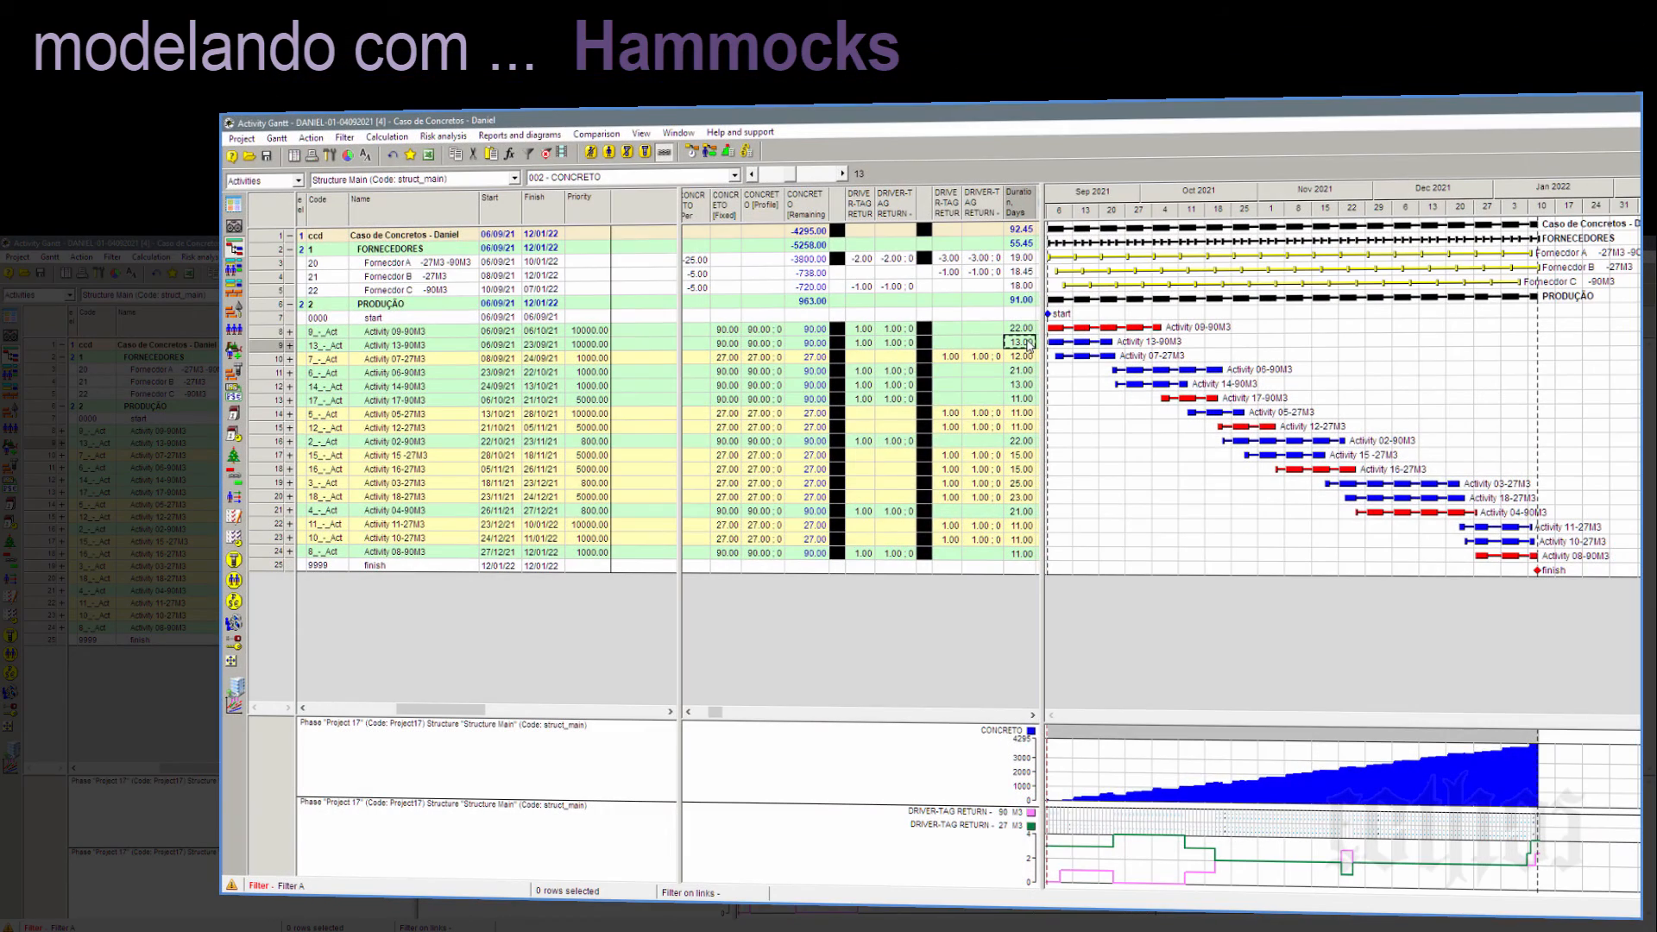
left_click(599, 345)
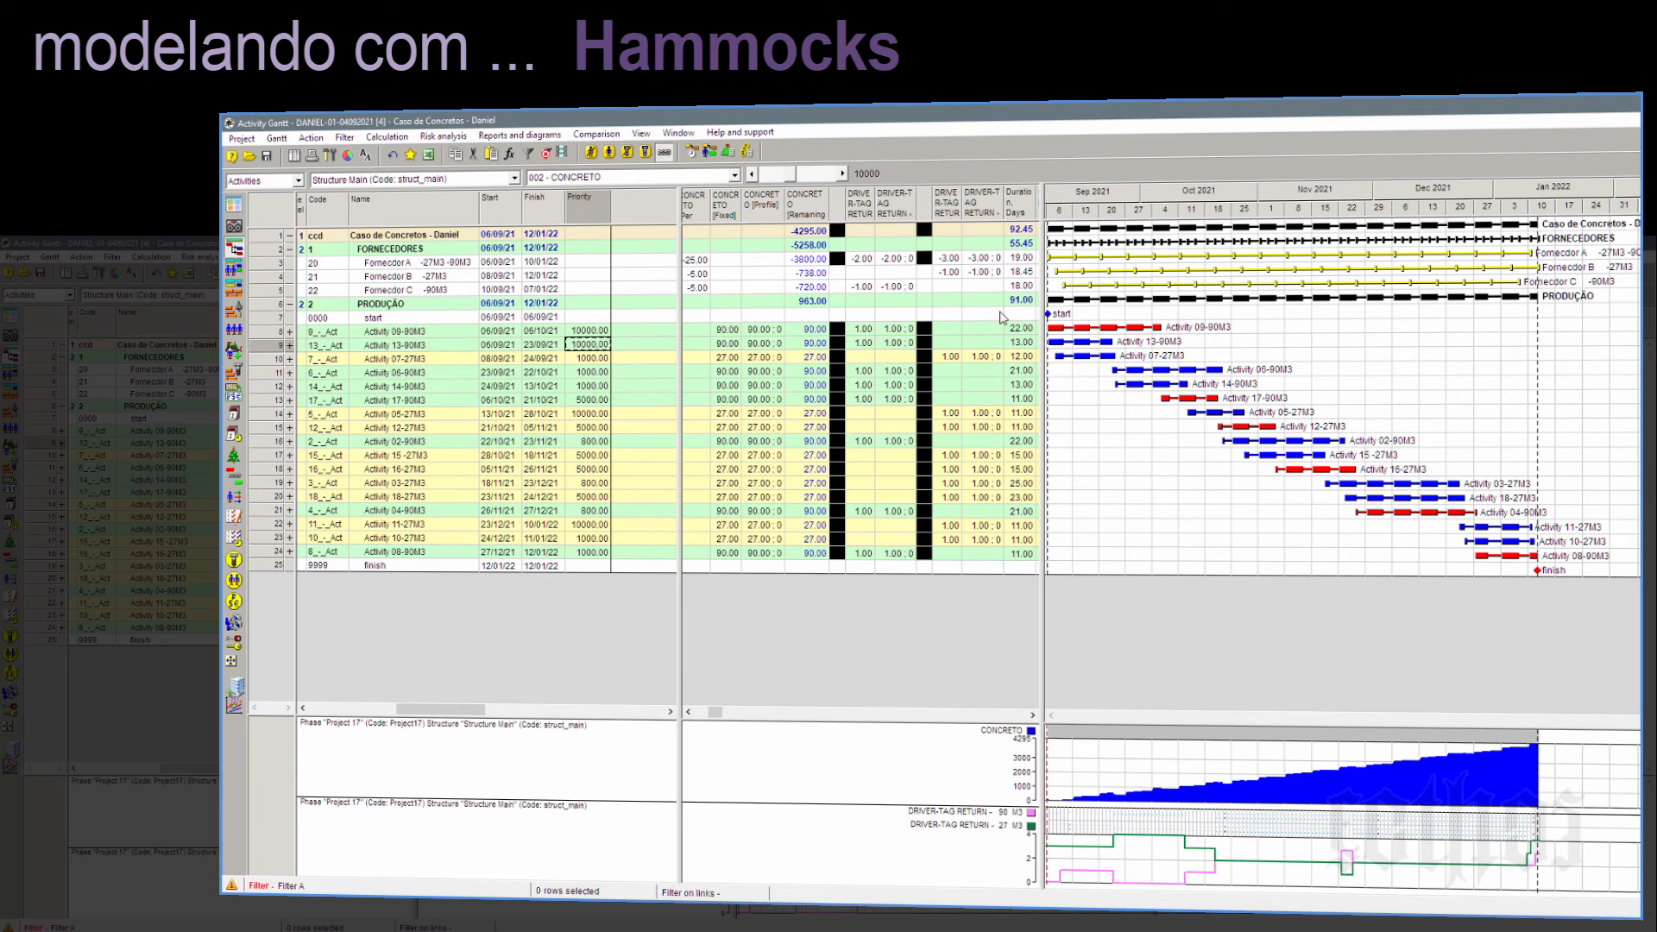
Step: Relevel the schedule with the Optimization method, checking the activity priorities setting first and declining further messages
left_click(710, 152)
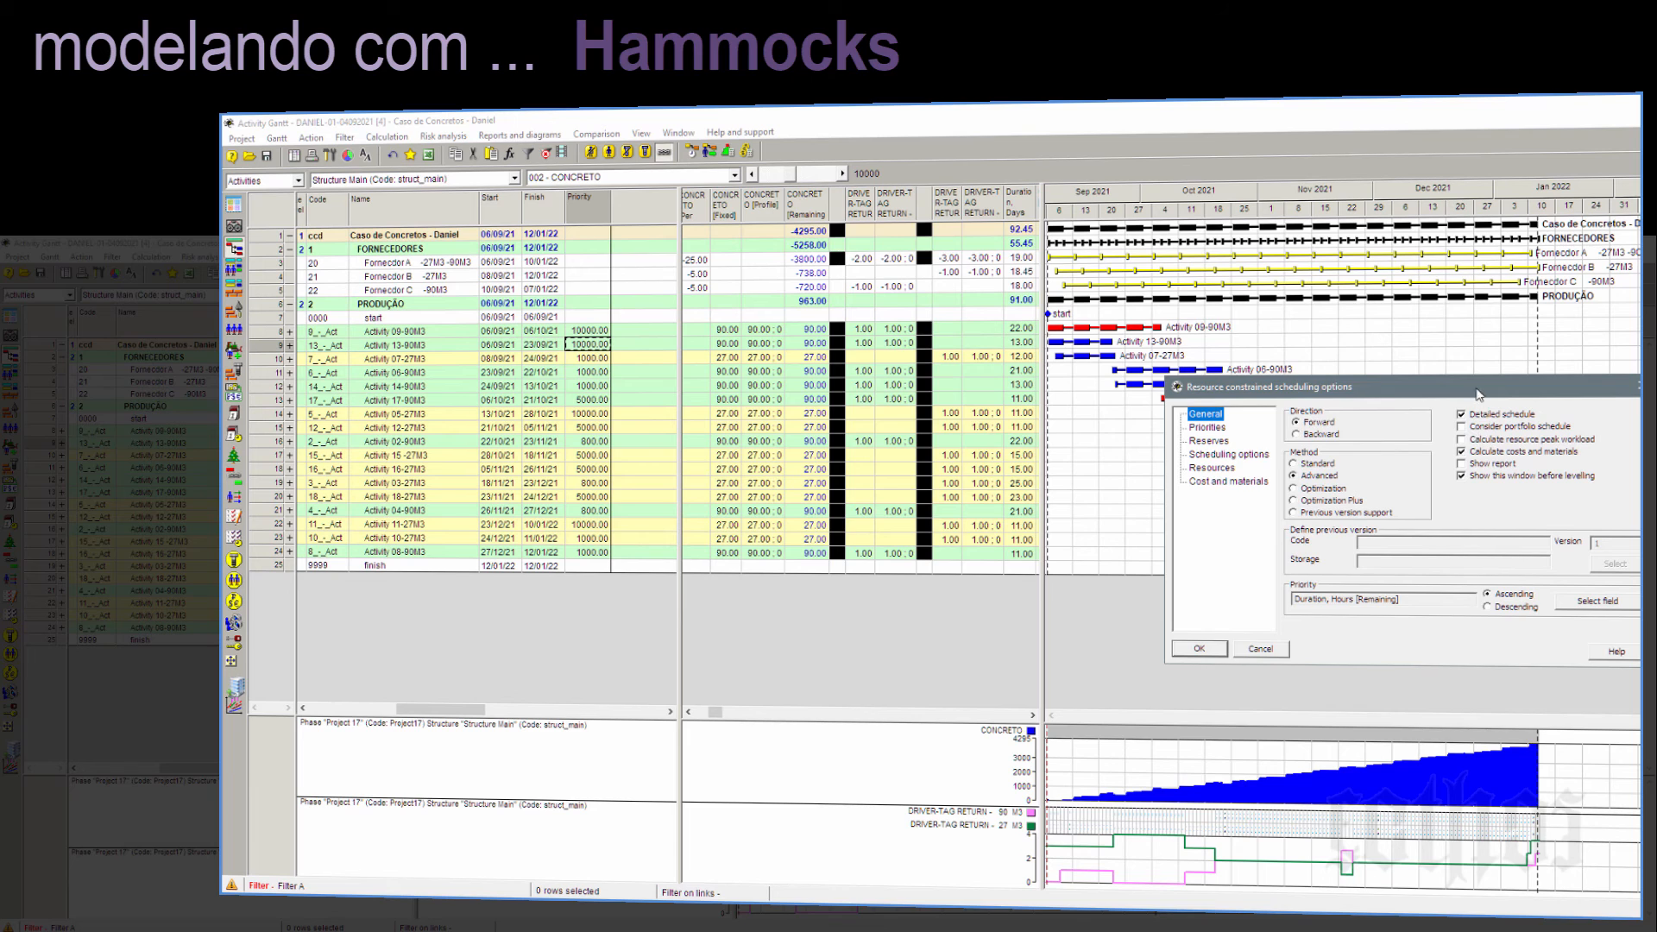
left_click_drag(1478, 395, 1639, 369)
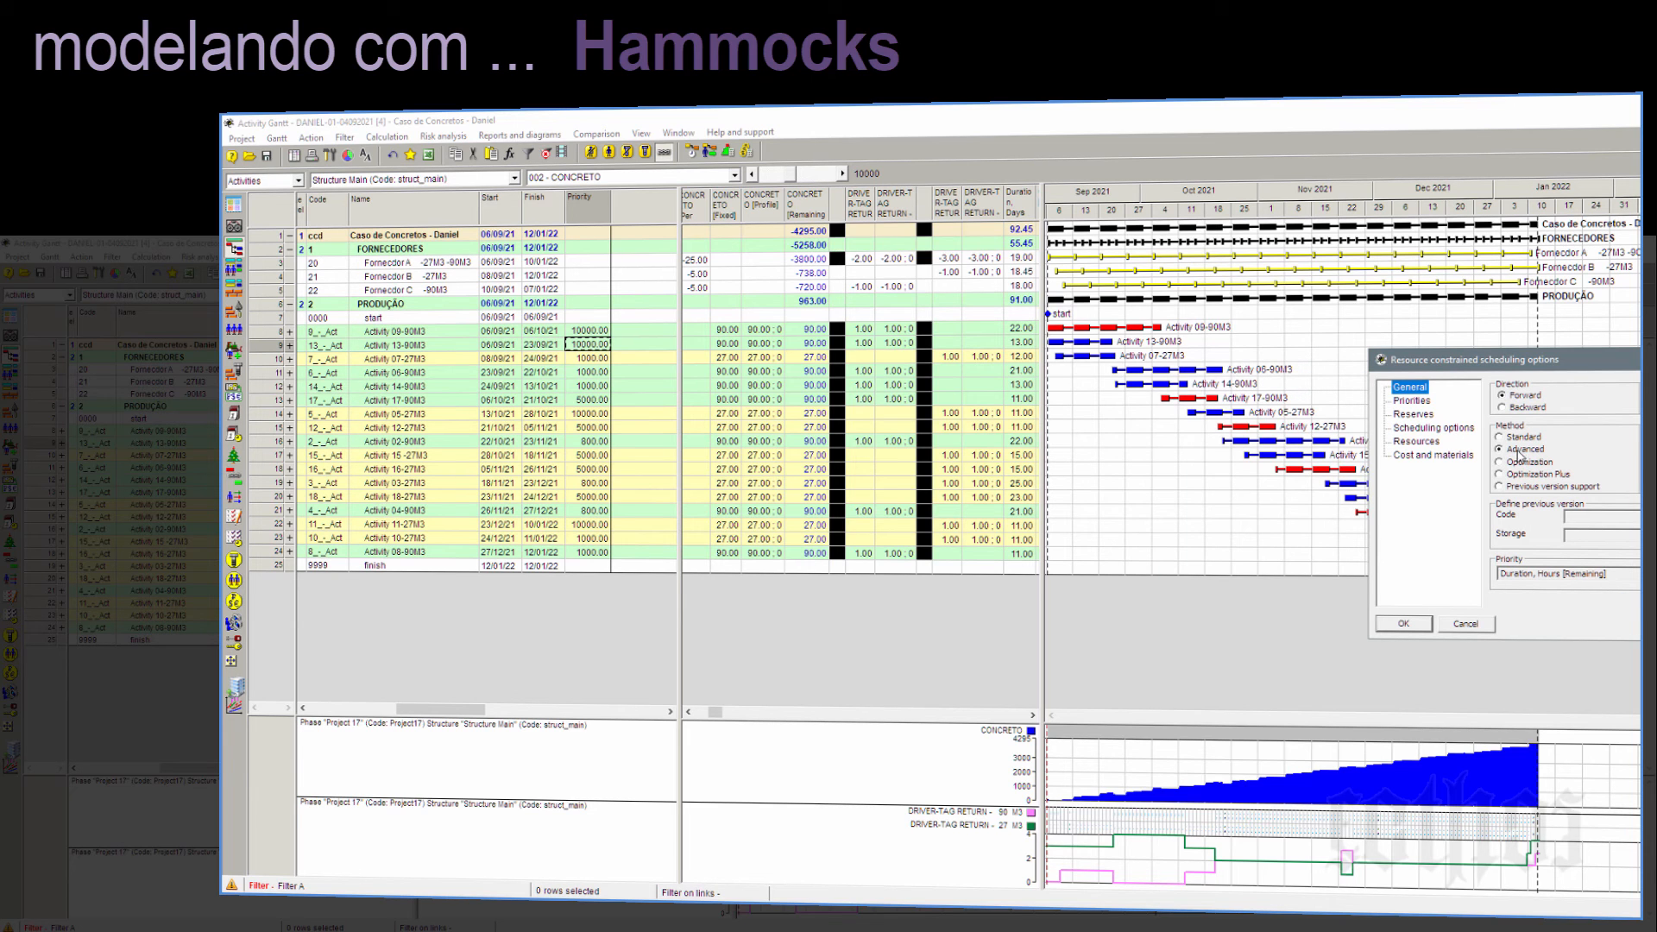
left_click(1515, 463)
left_click(1417, 402)
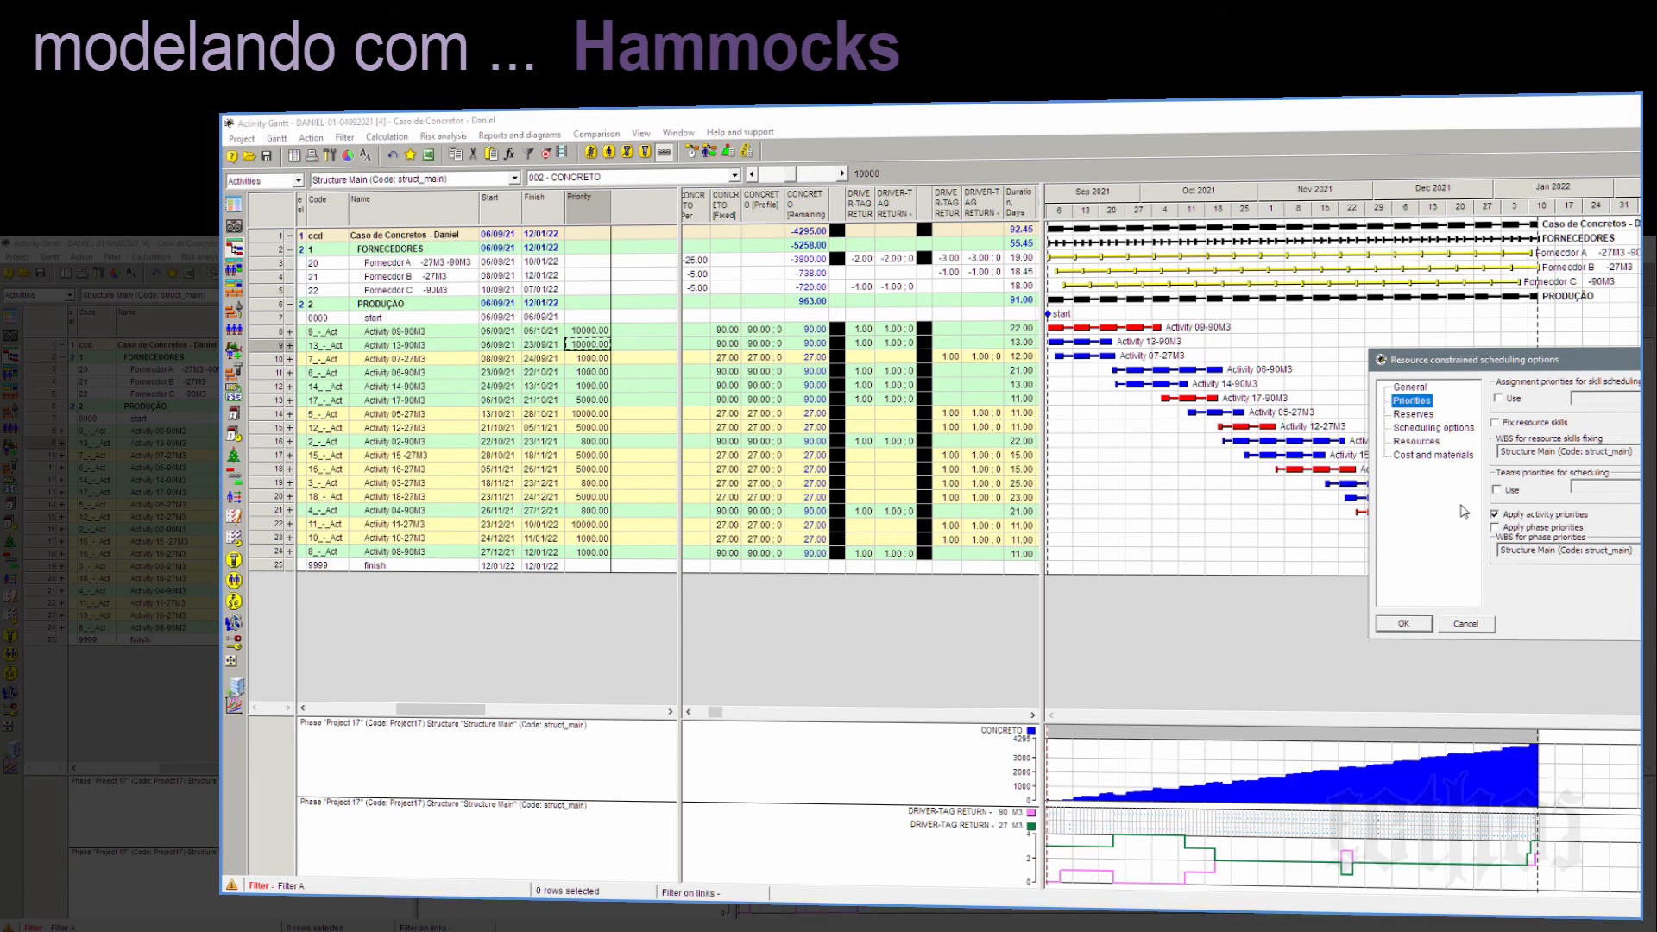
left_click(1411, 390)
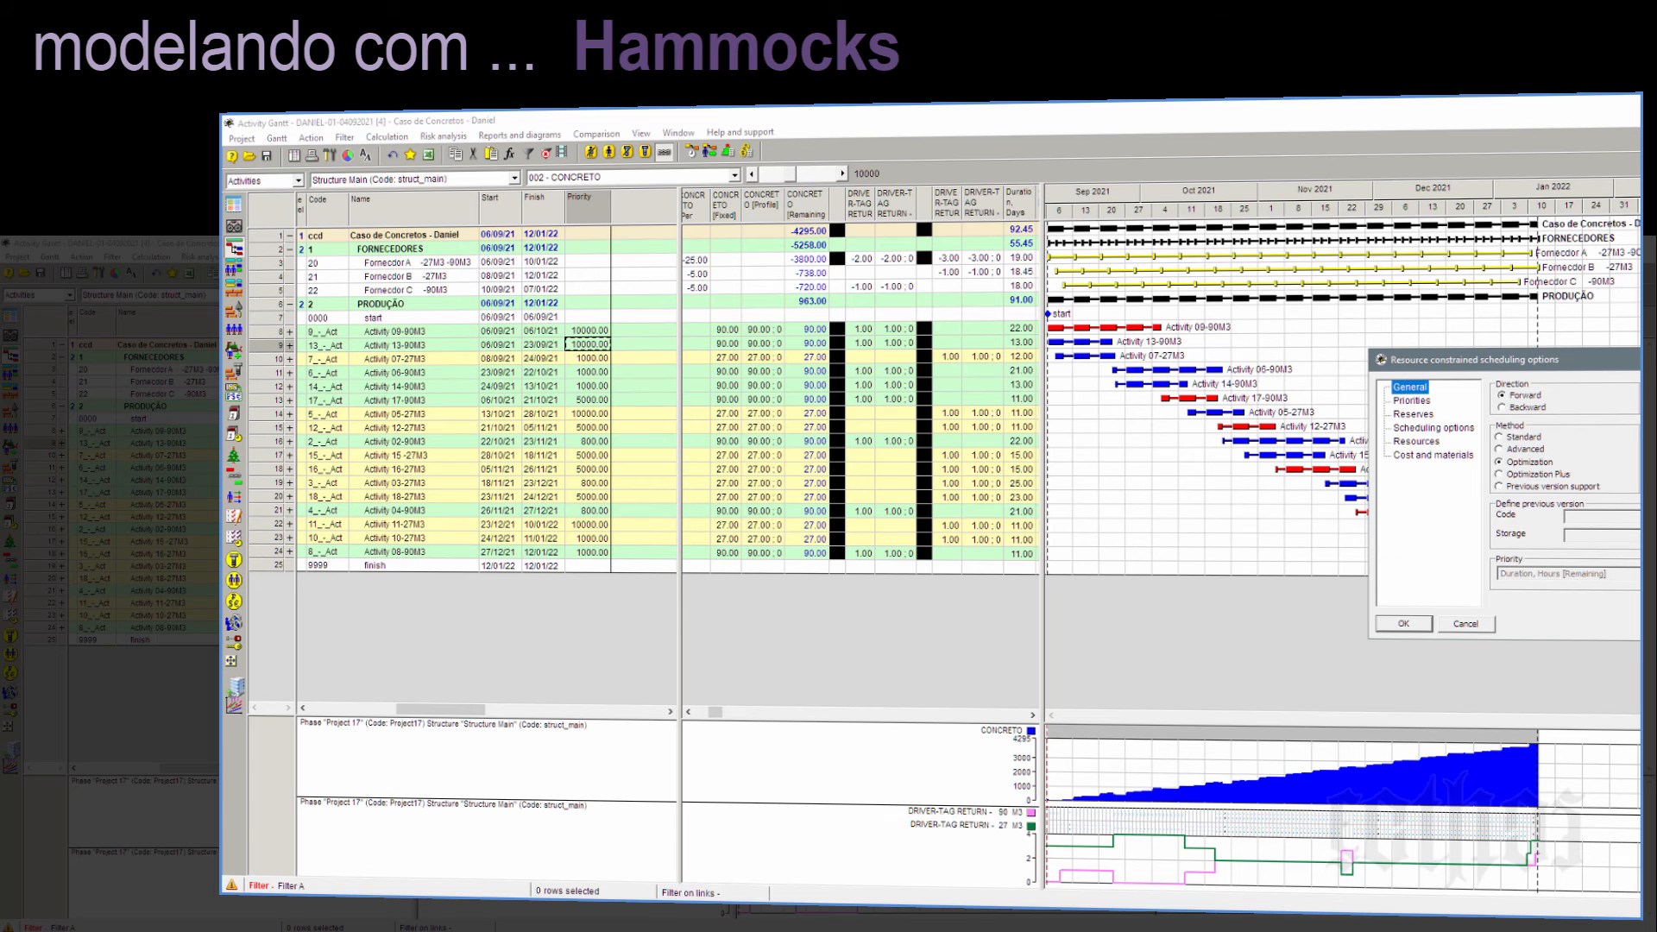
left_click(1396, 624)
left_click(1395, 625)
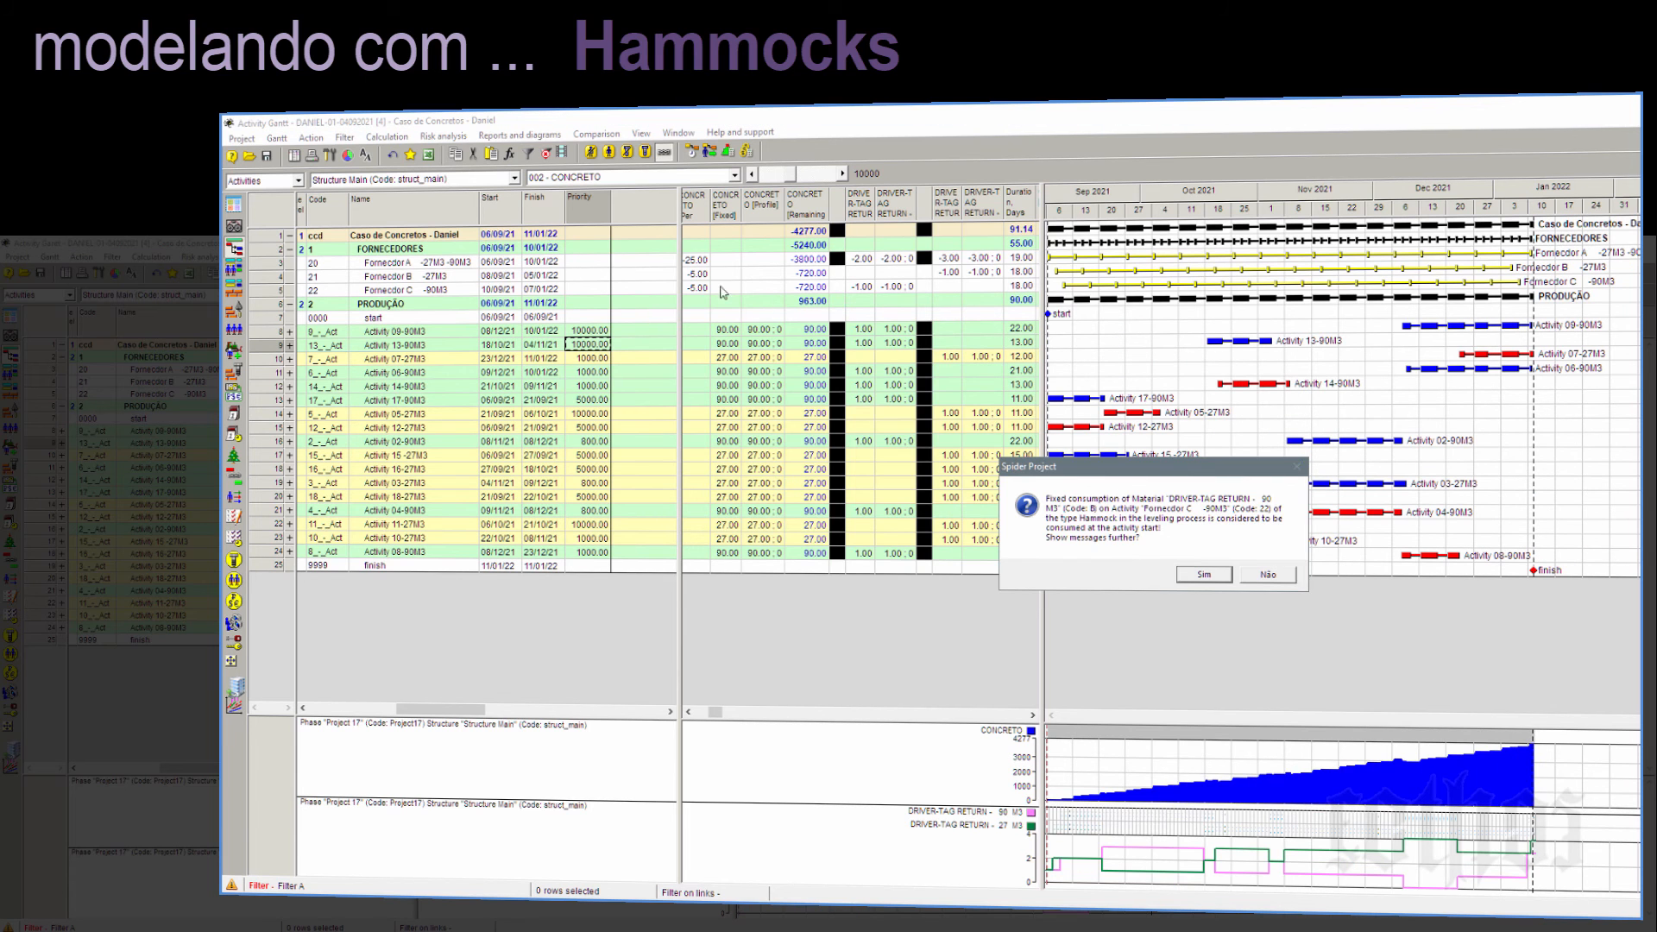
left_click(1267, 577)
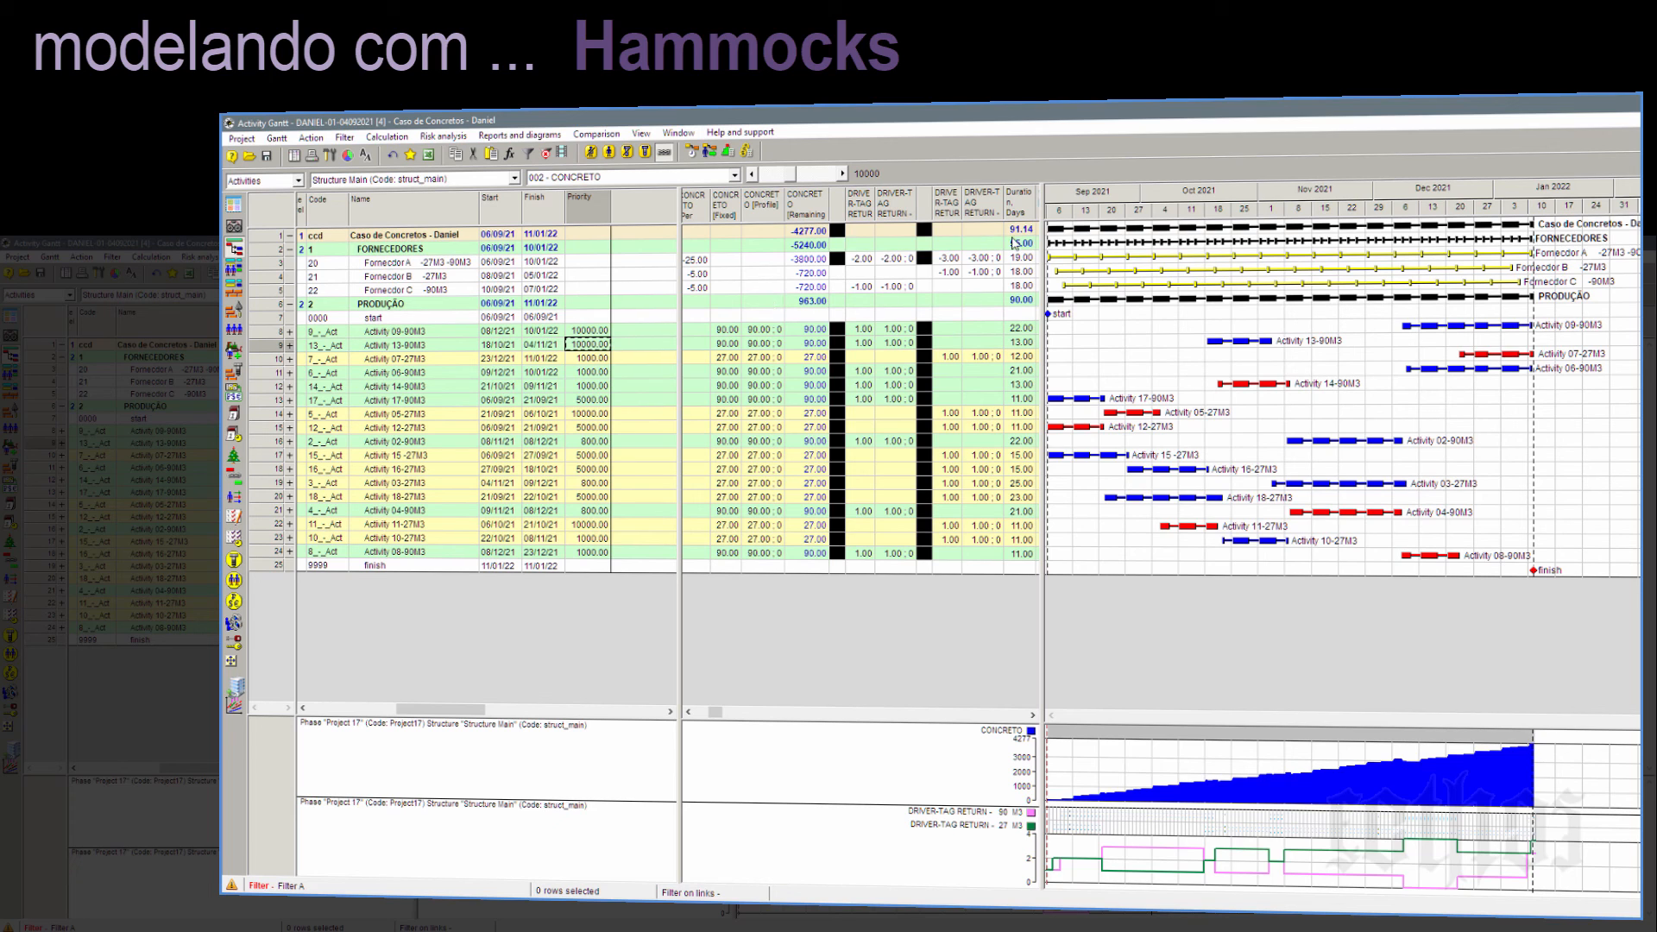
Step: Review the Duration, Days [Remaining] and Priority columns, and relevel the schedule with the Advanced method
left_click(1022, 205)
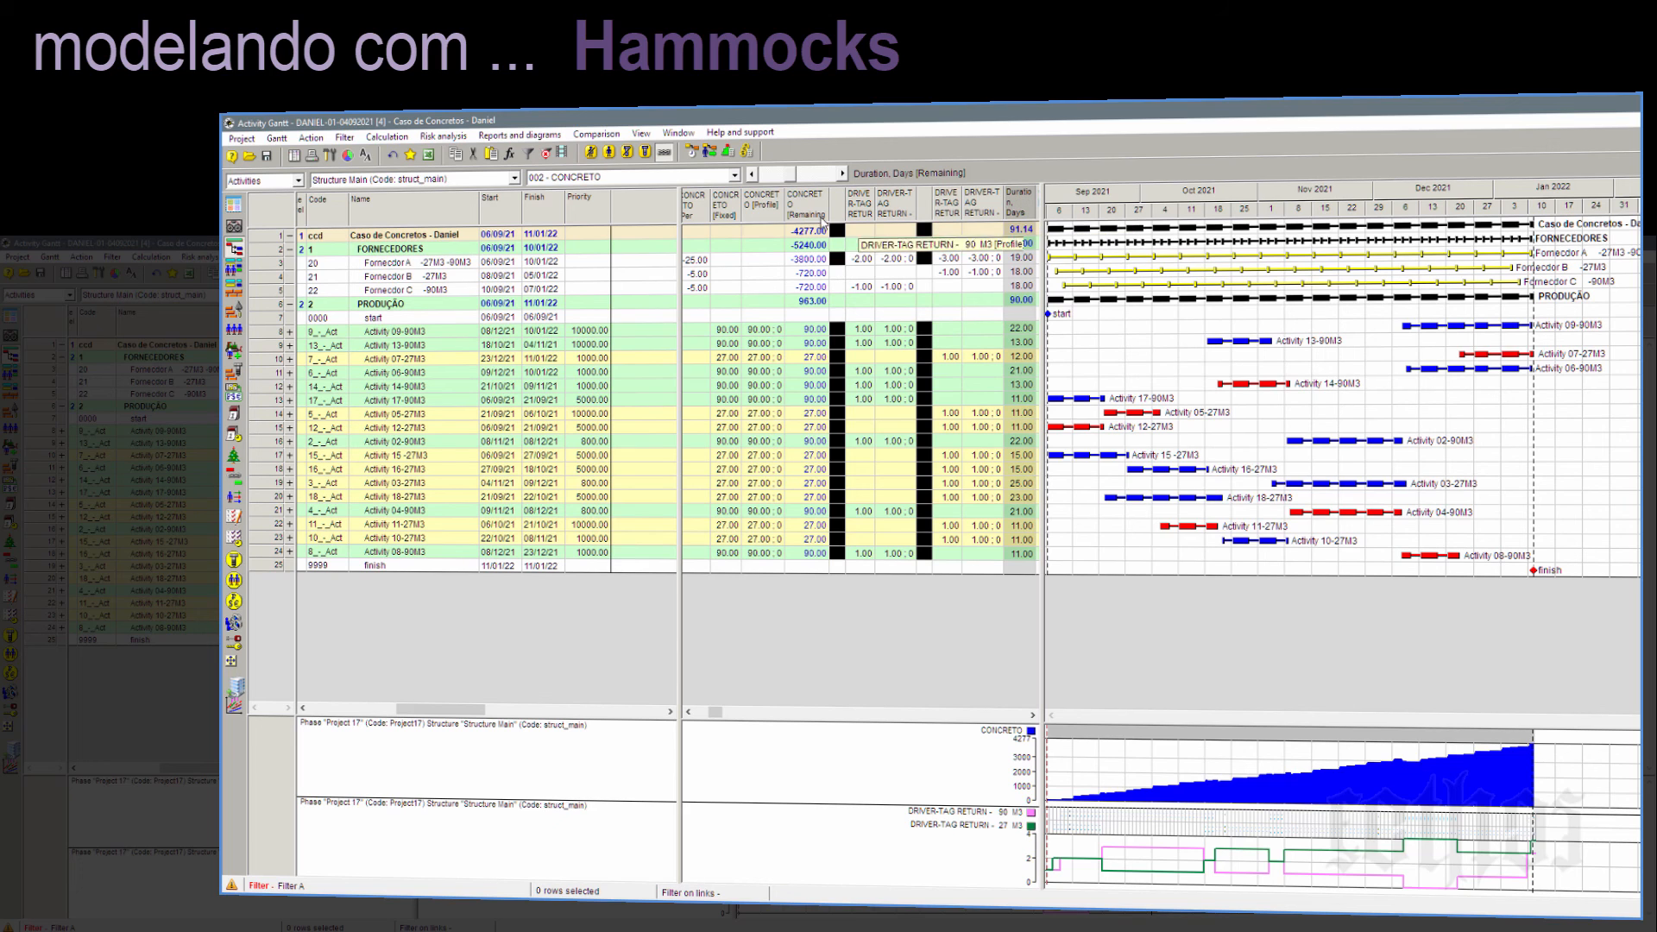
left_click(587, 219)
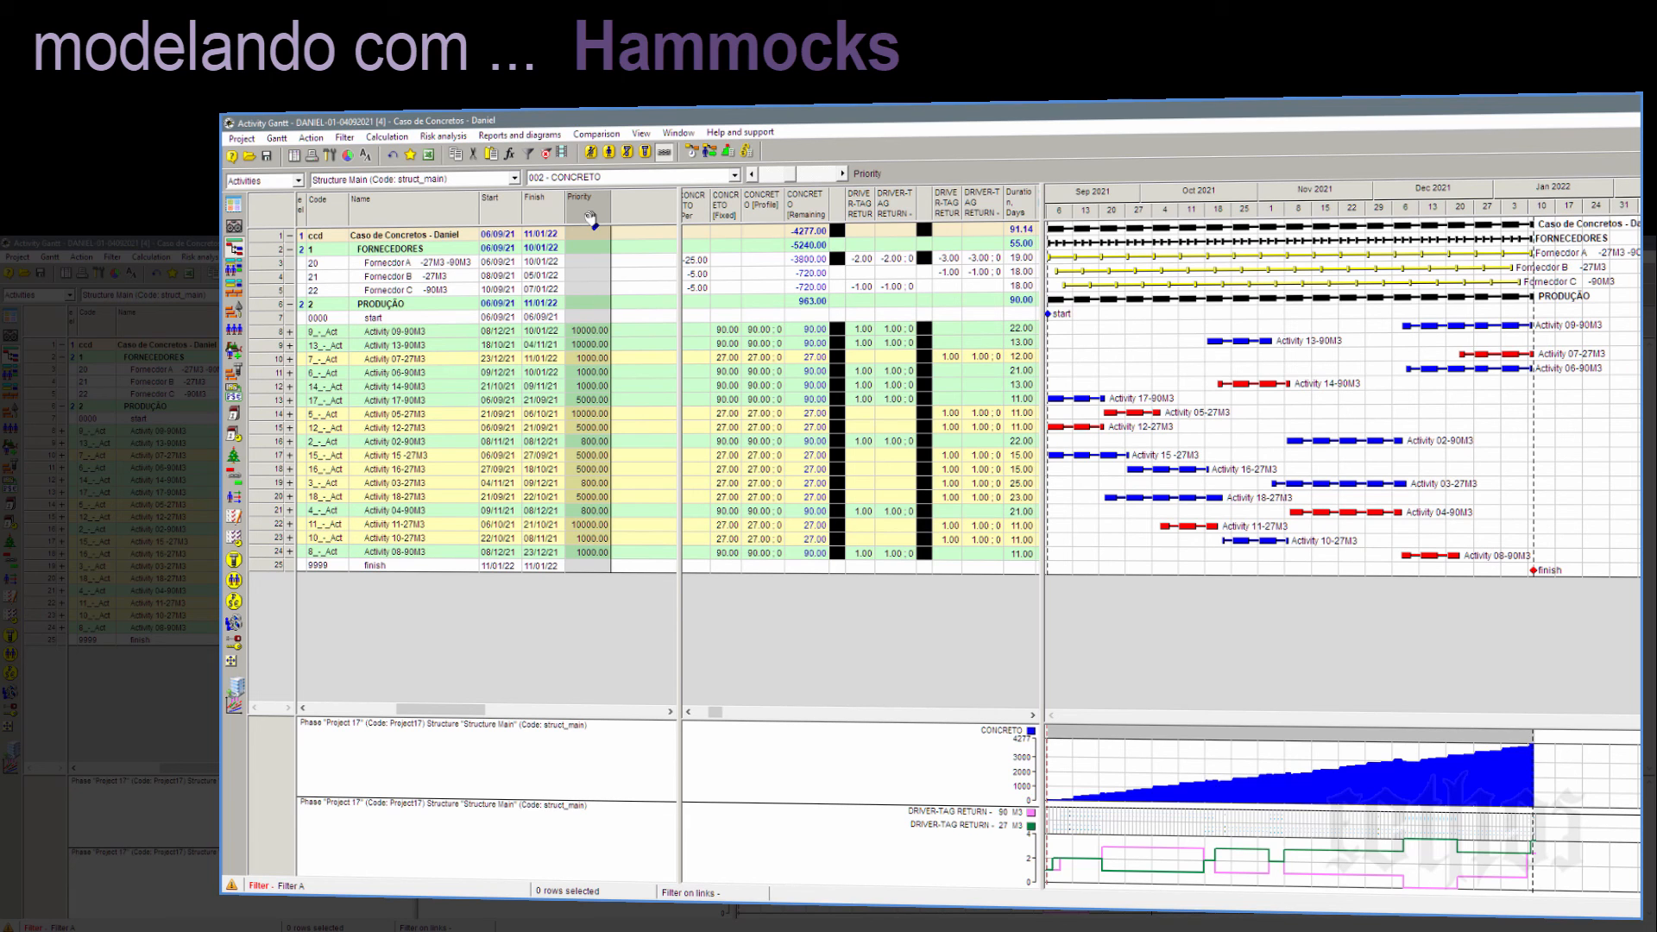
left_click(711, 156)
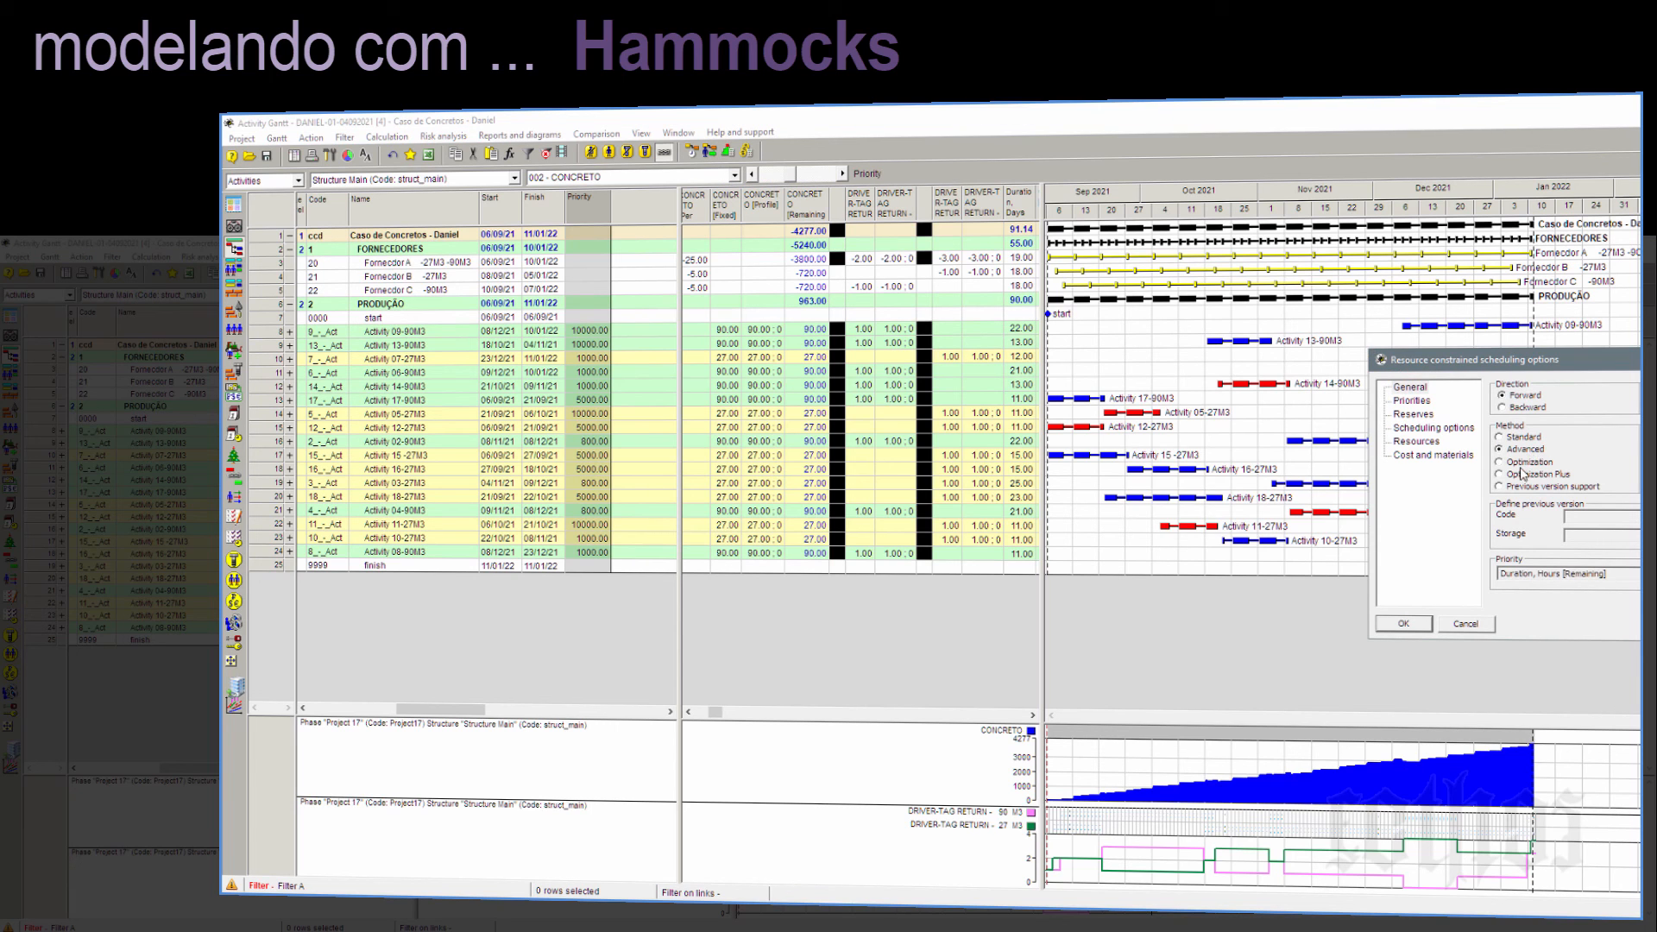
left_click(1403, 623)
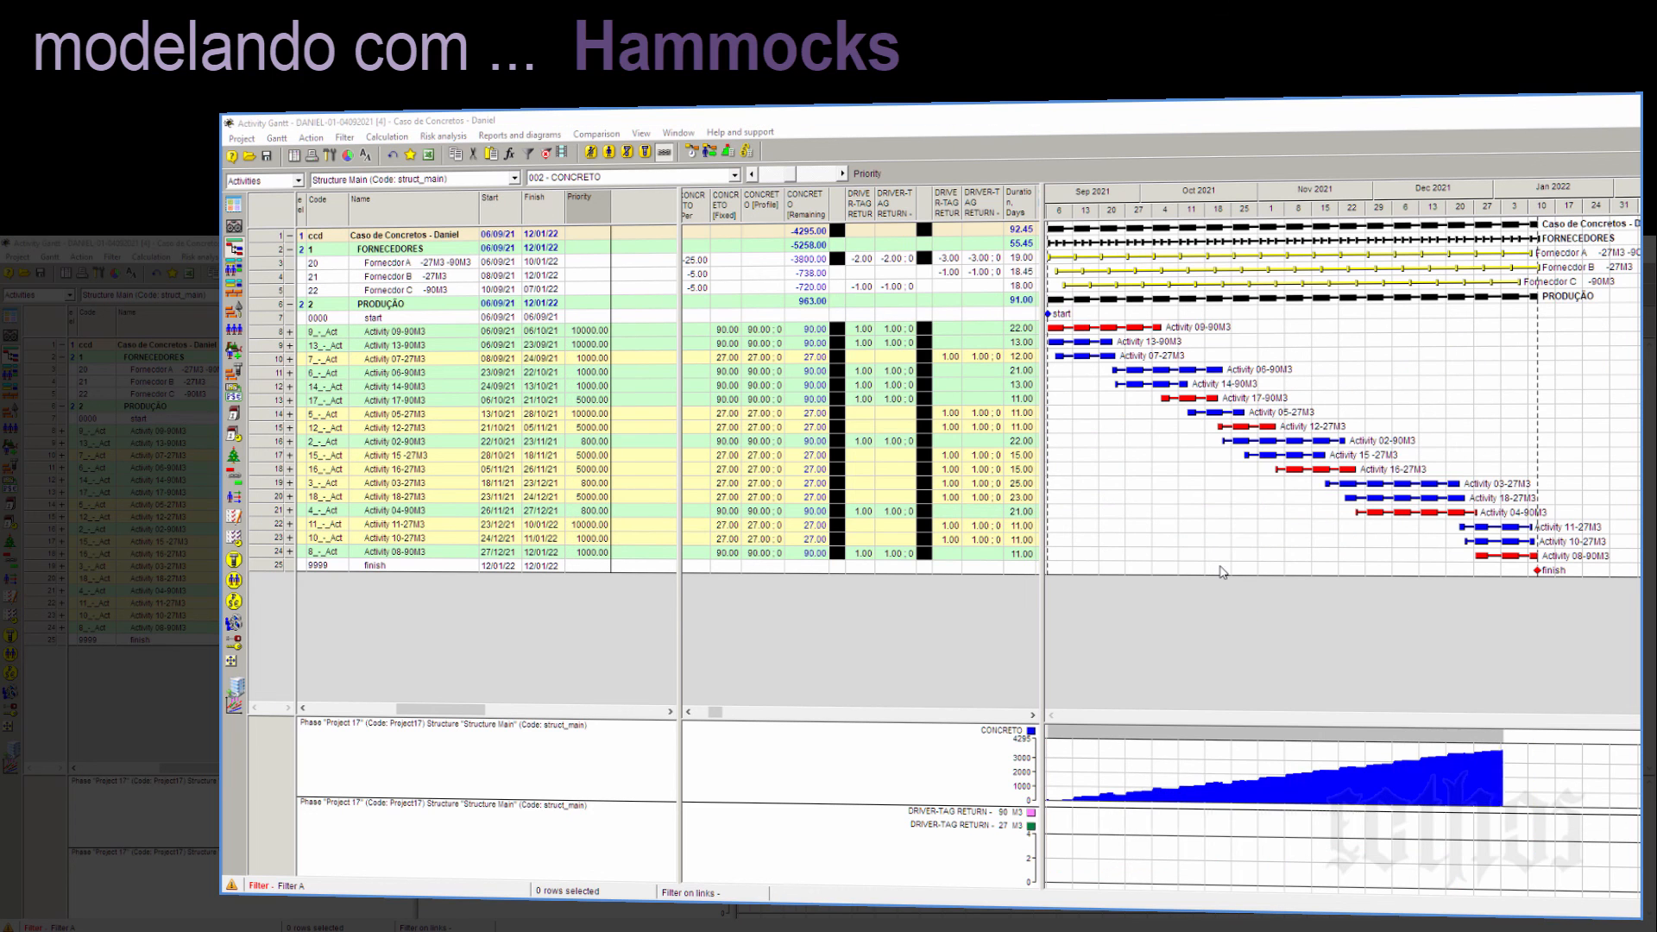
left_click(1225, 571)
Step: Sort the releveled activities by the Start column and check the finish date of the Caso de Concretos project row
right_click(510, 218)
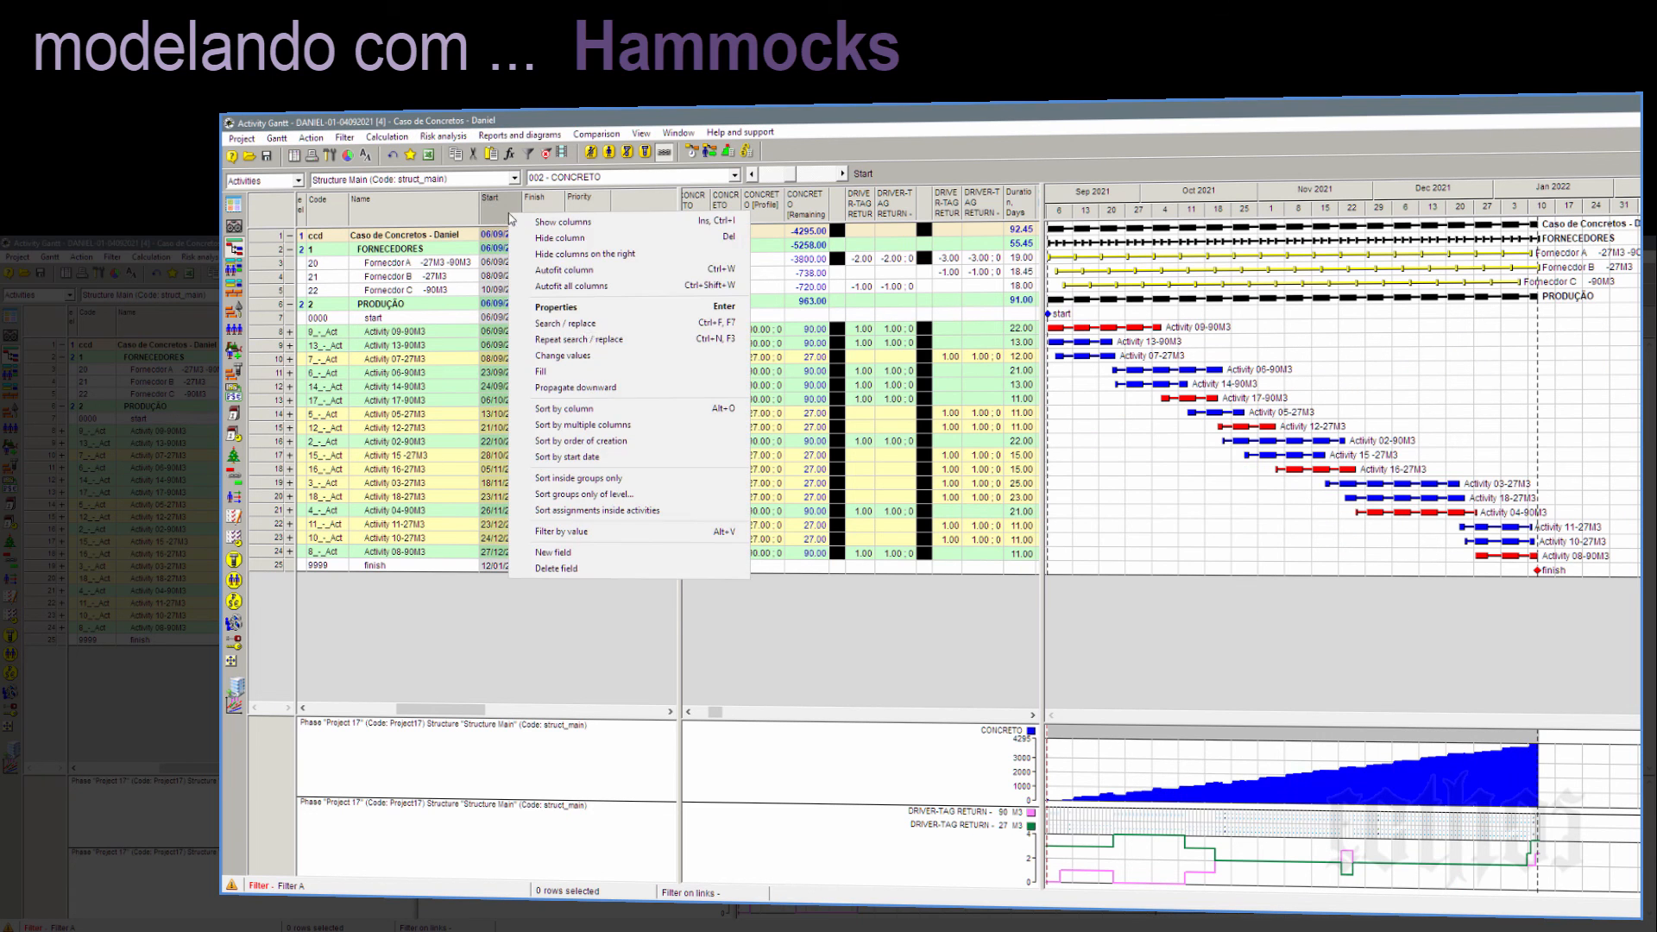
left_click(565, 408)
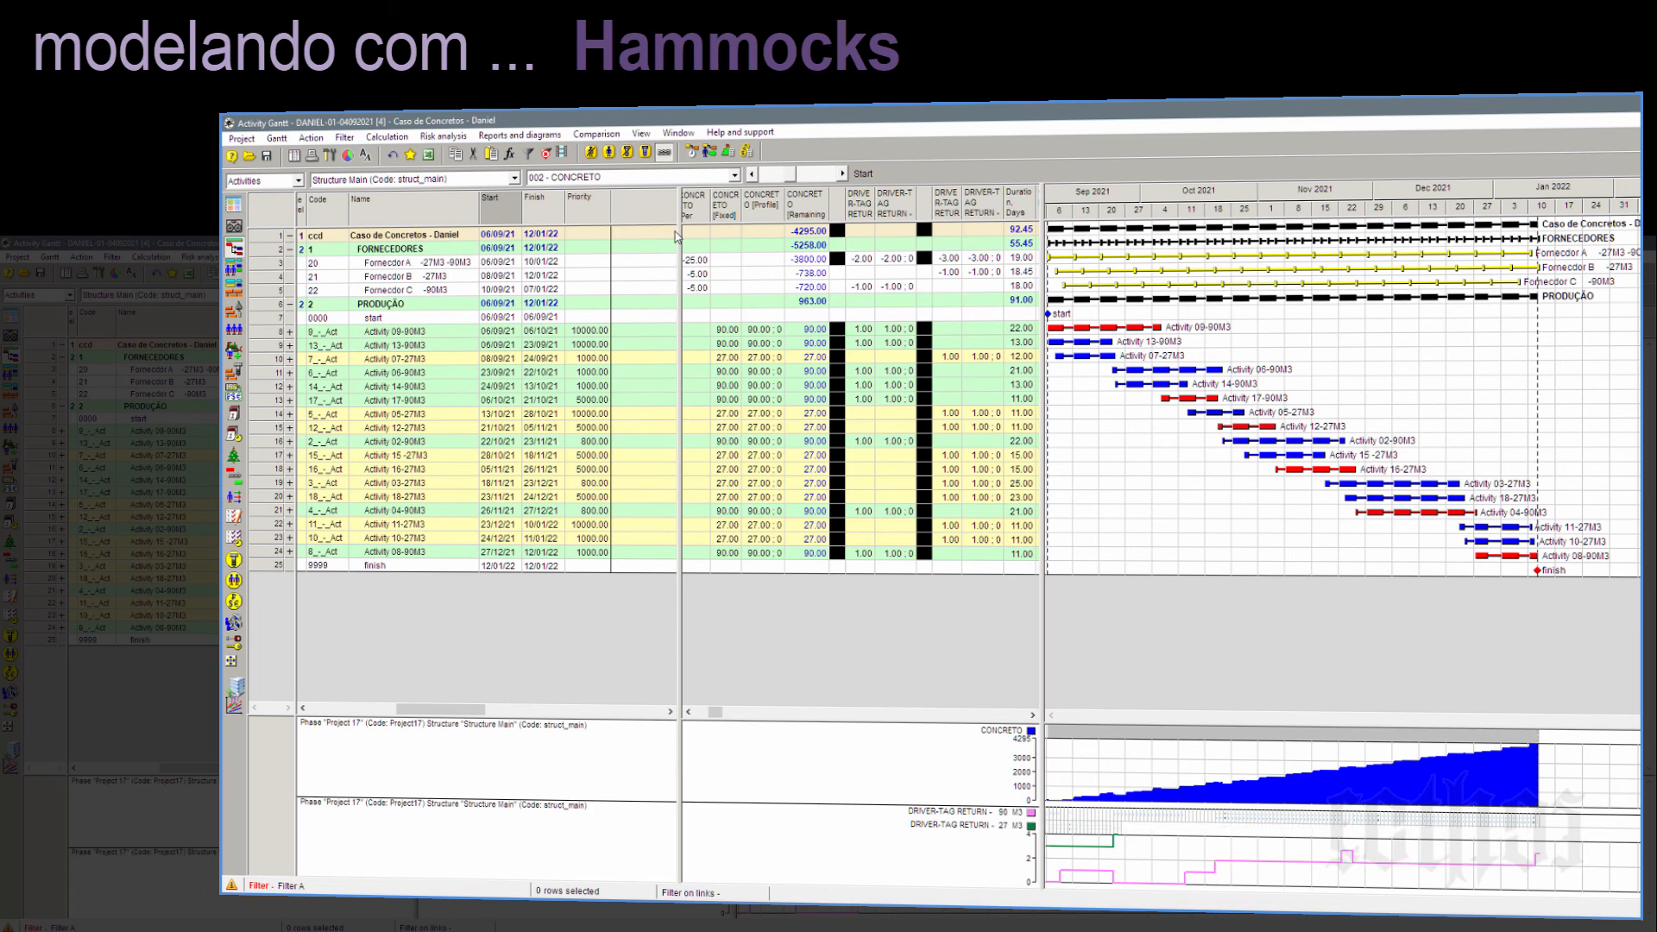
left_click(535, 235)
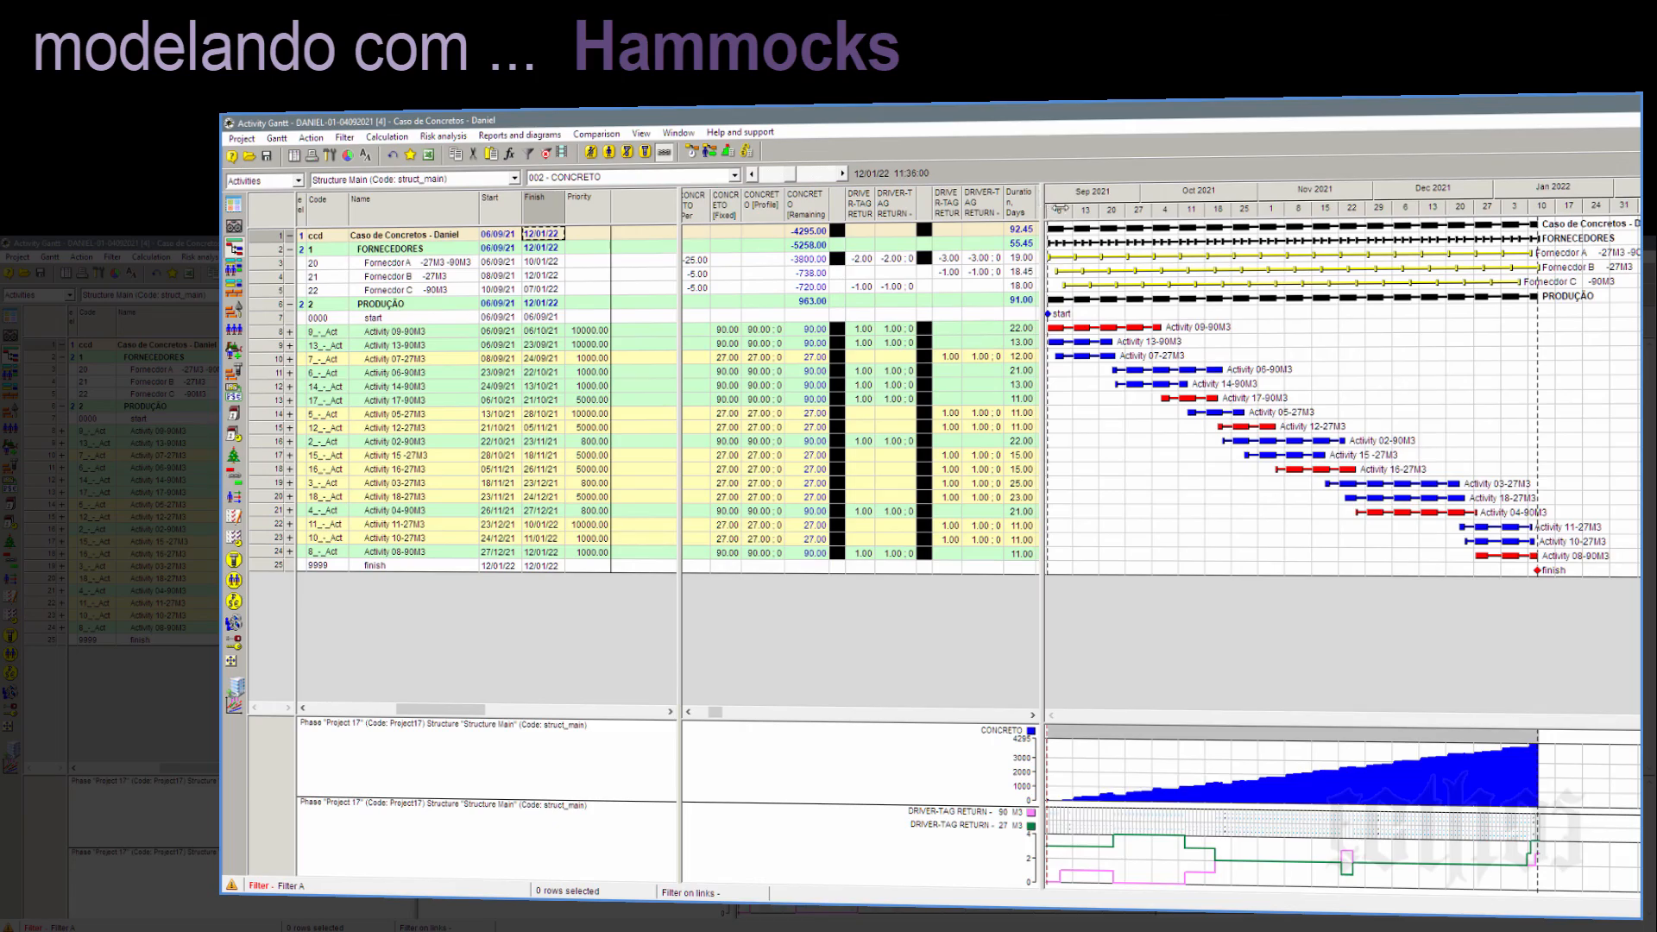
Step: Reveal the Cost [Remaining] column and compare the FORNECEDORES and PRODUÇÃO totals, collapsing both phases and expanding PRODUÇÃO again
left_click_drag(1059, 209, 1105, 211)
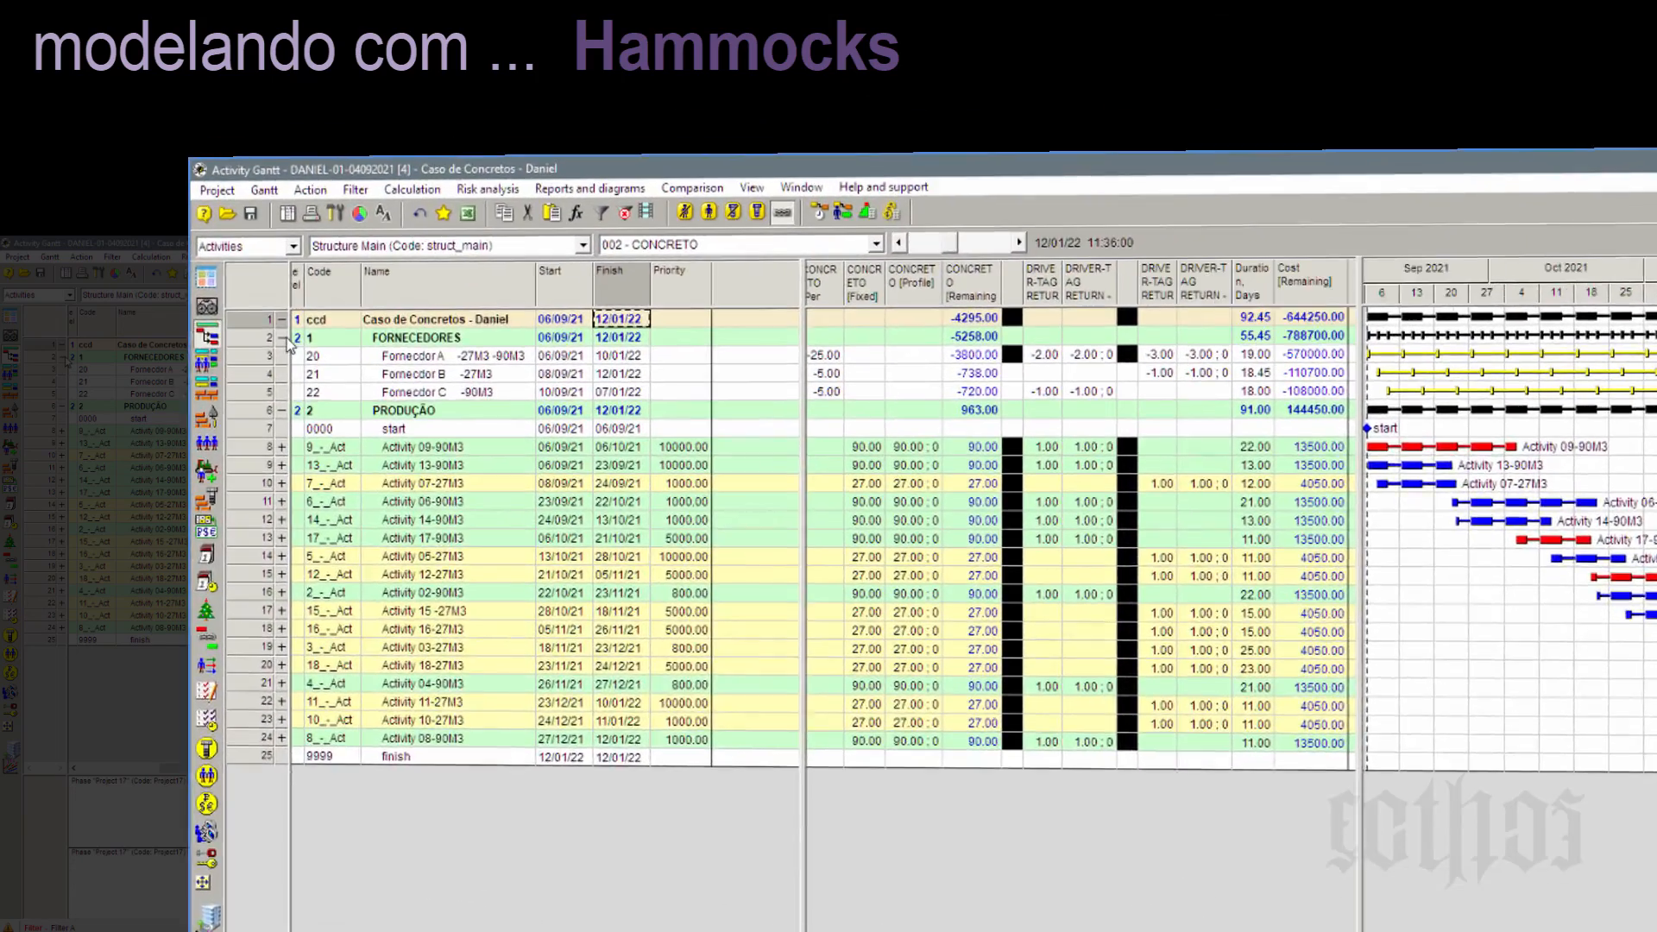
left_click(290, 250)
left_click(290, 263)
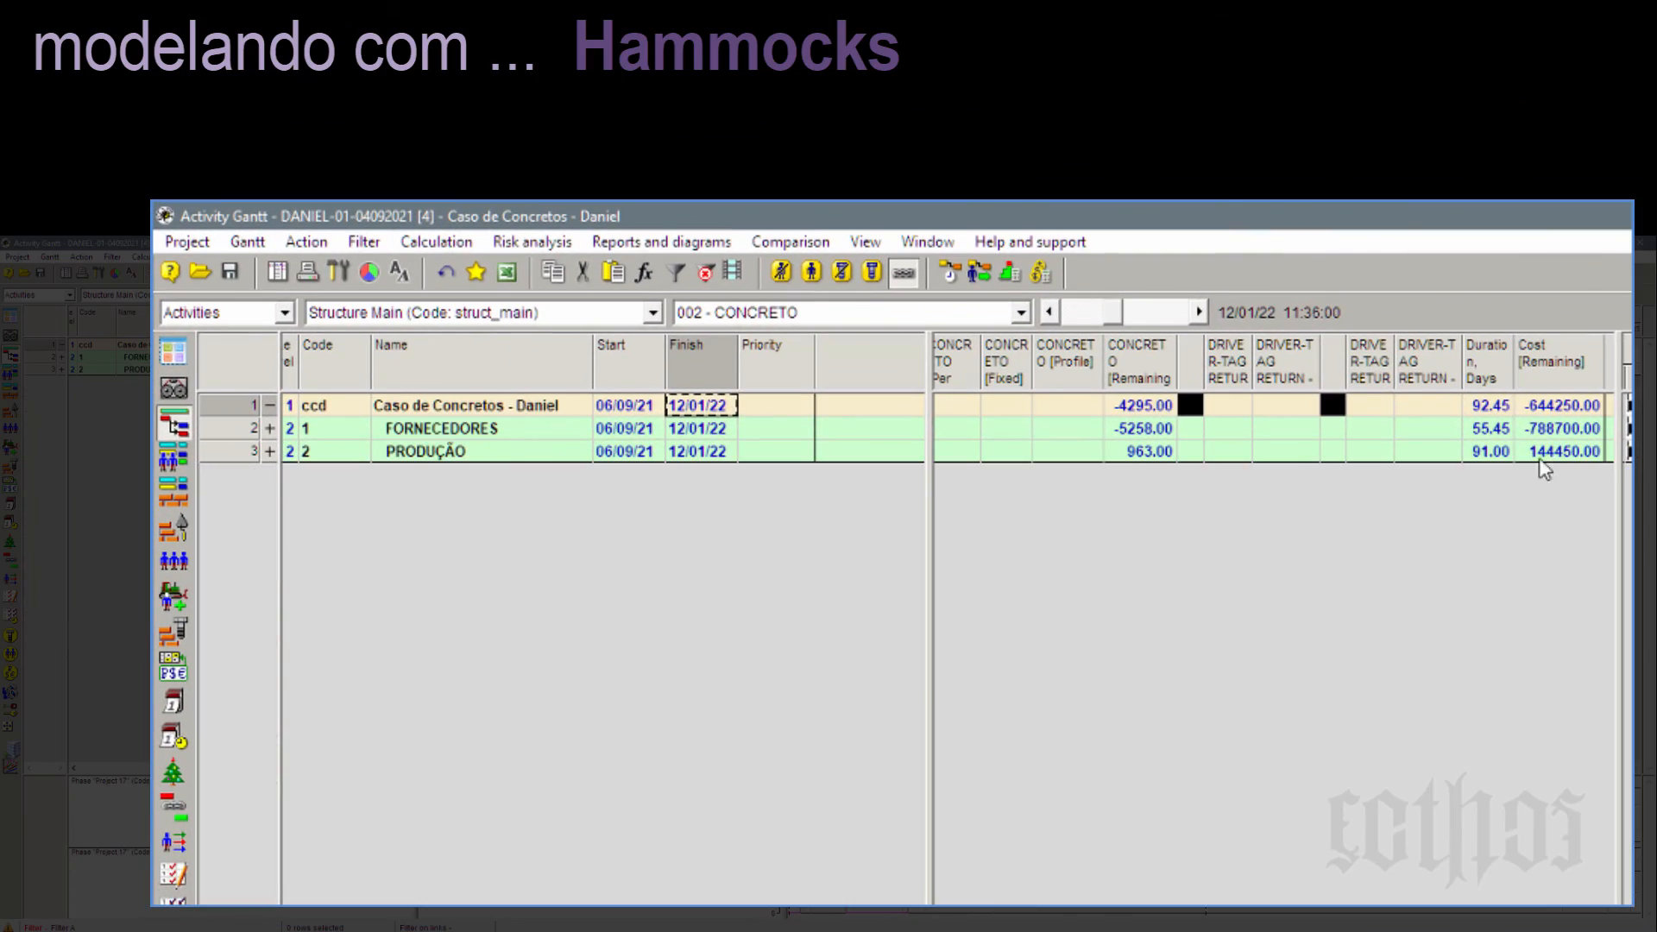
left_click(1555, 427)
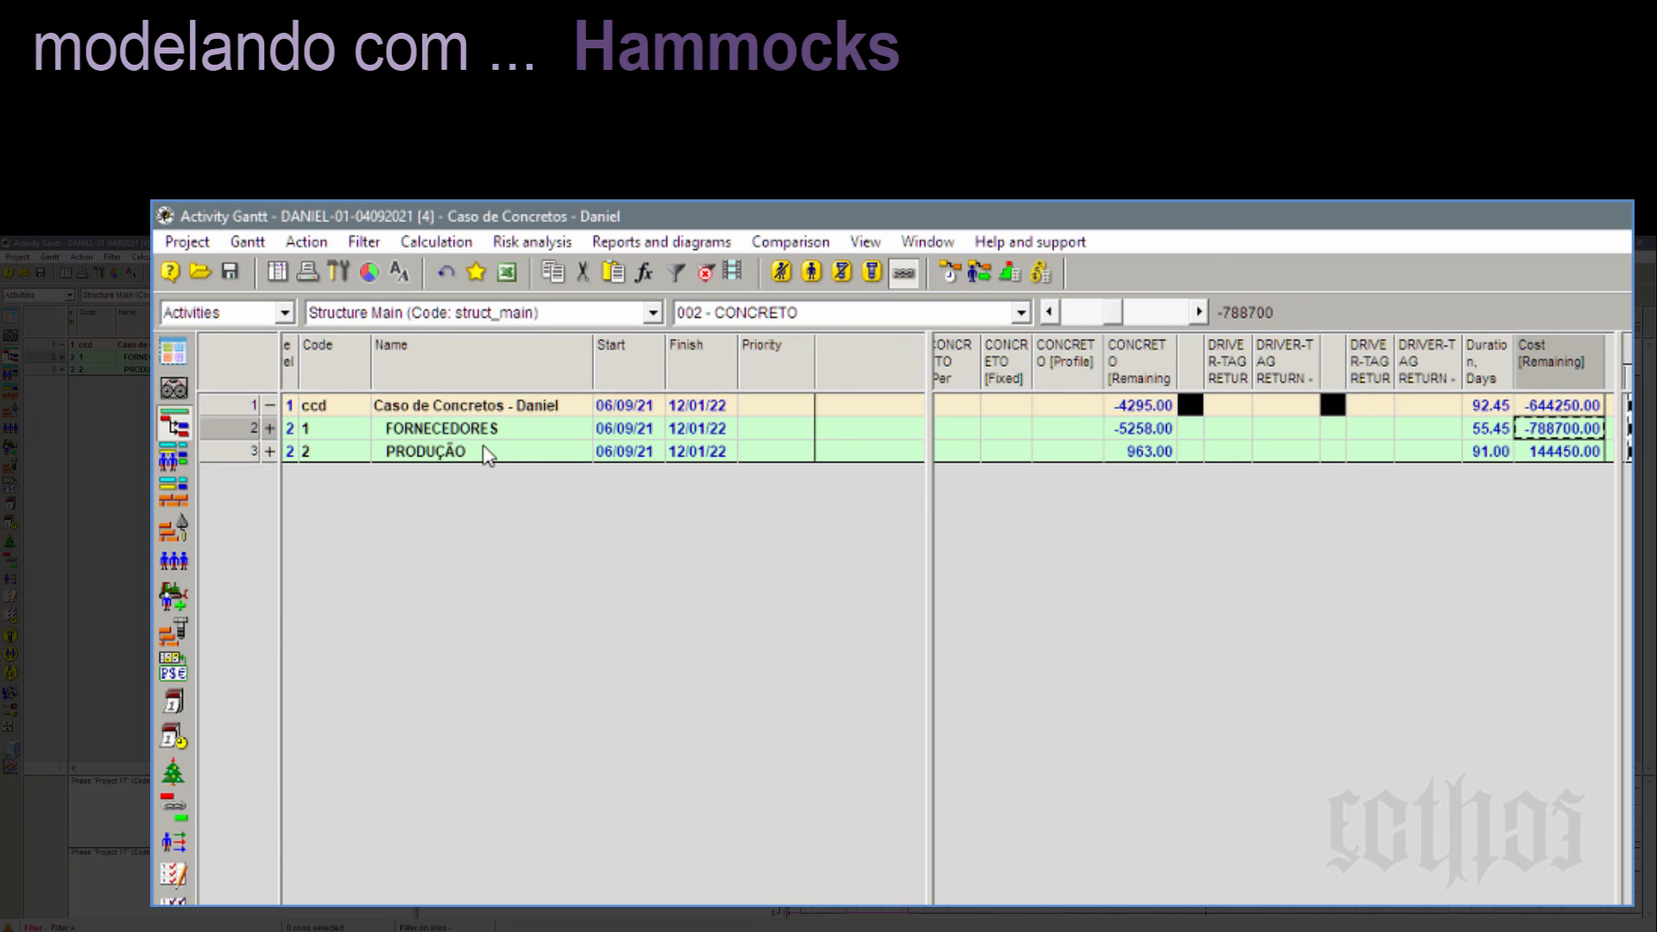
left_click(270, 451)
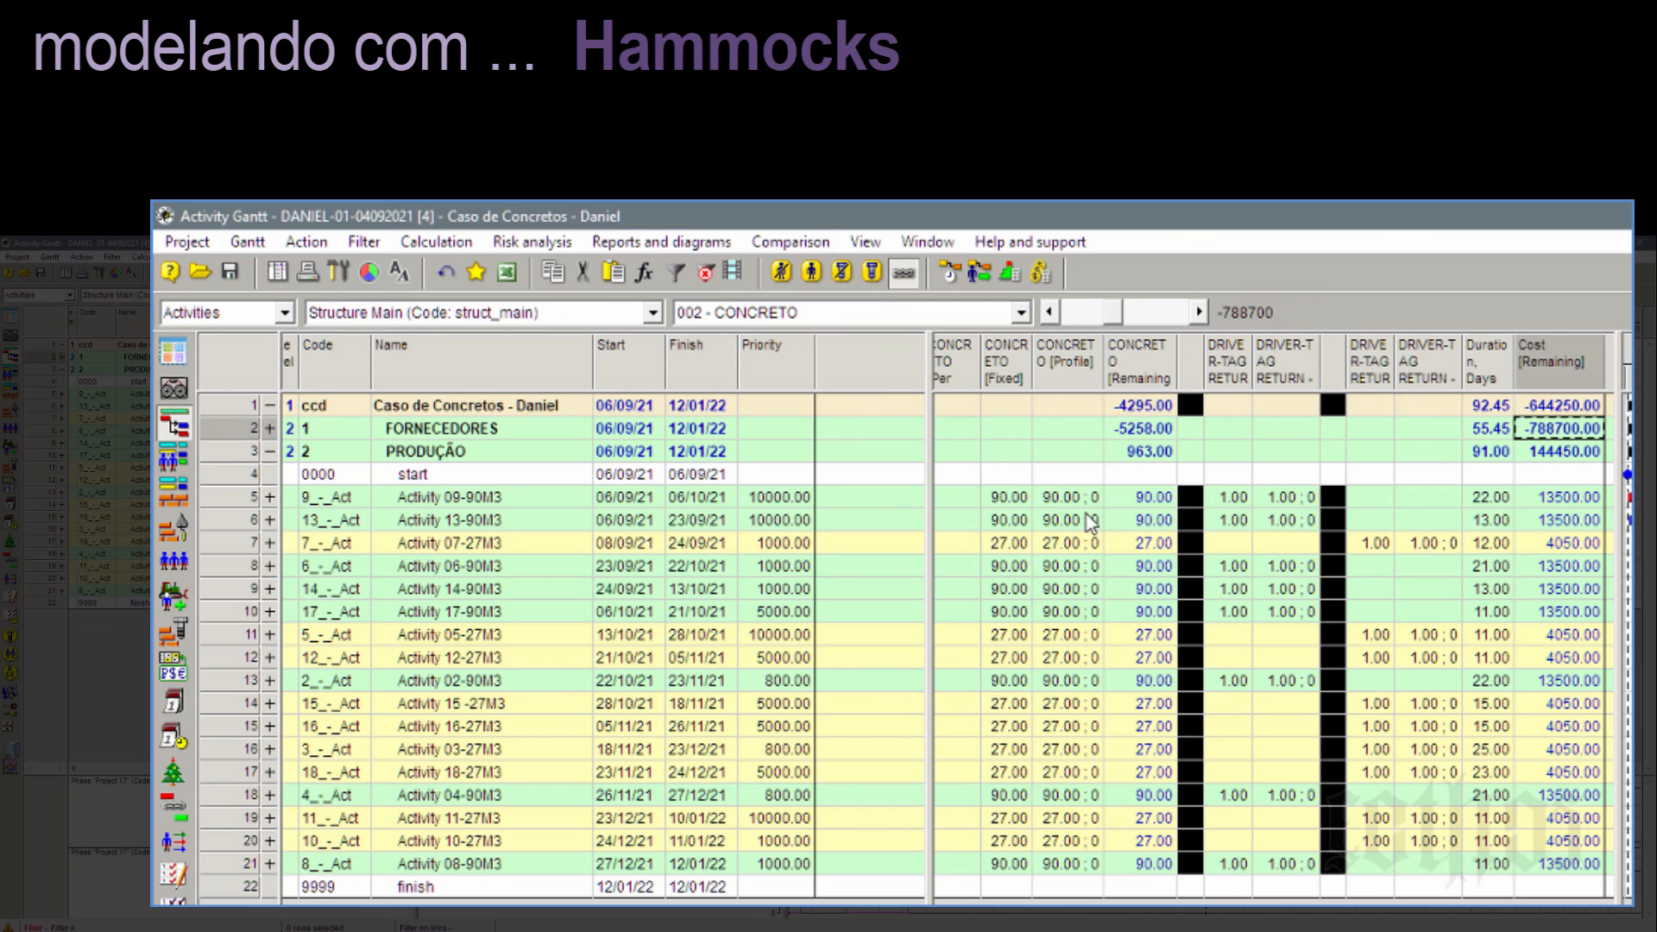
left_click(1577, 456)
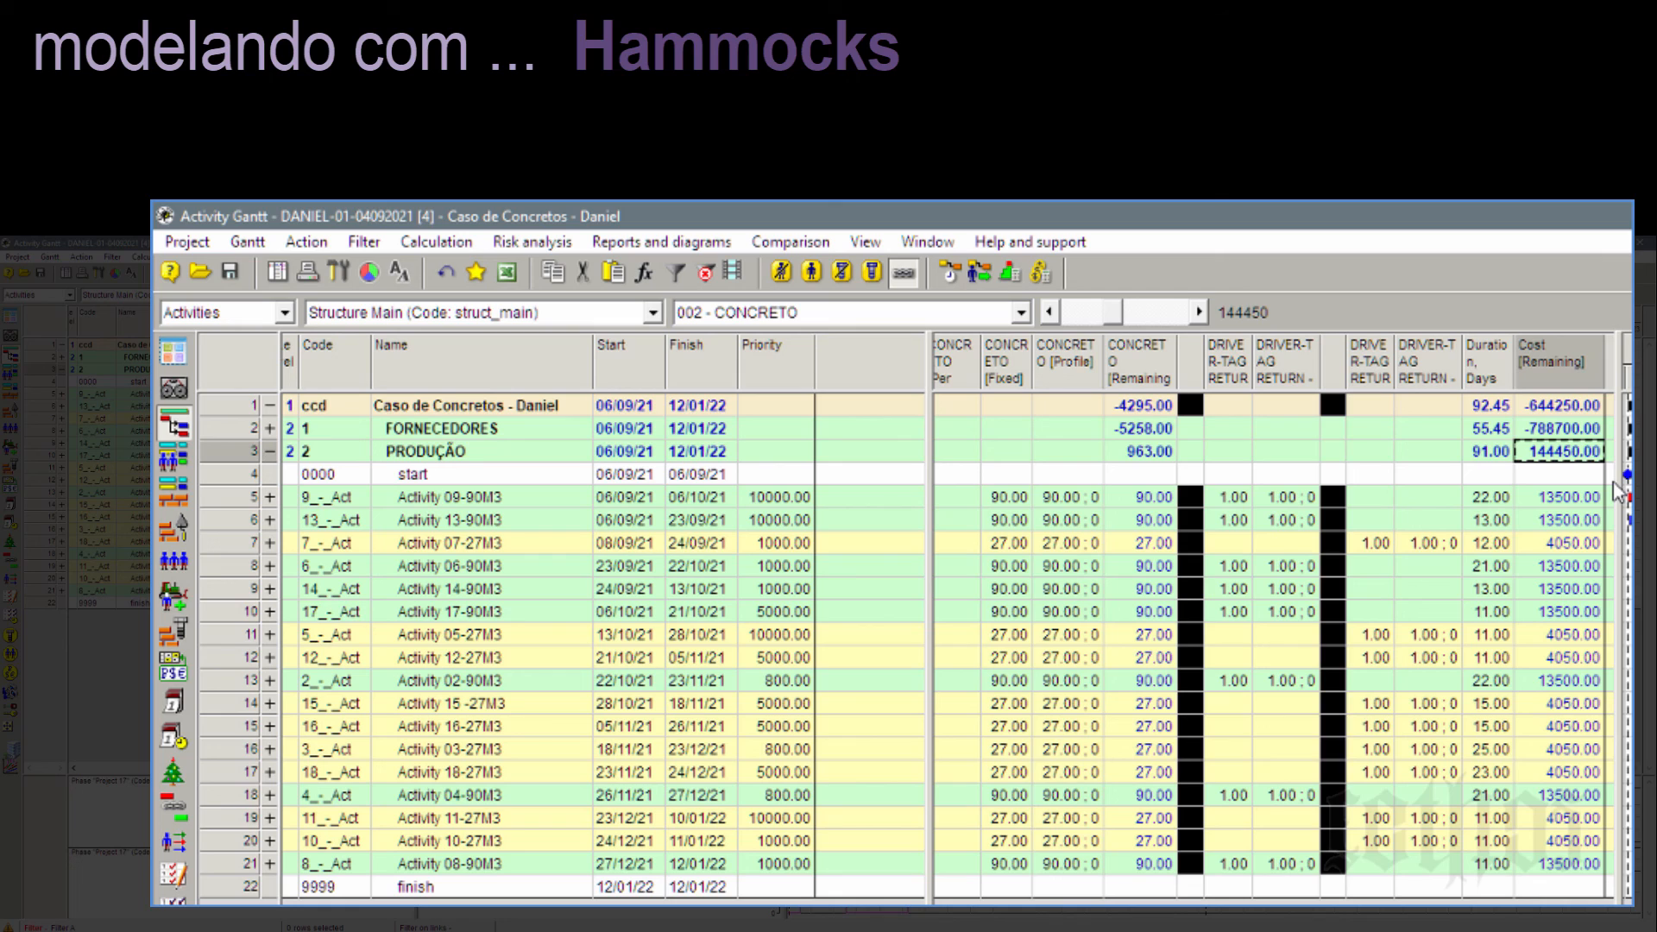